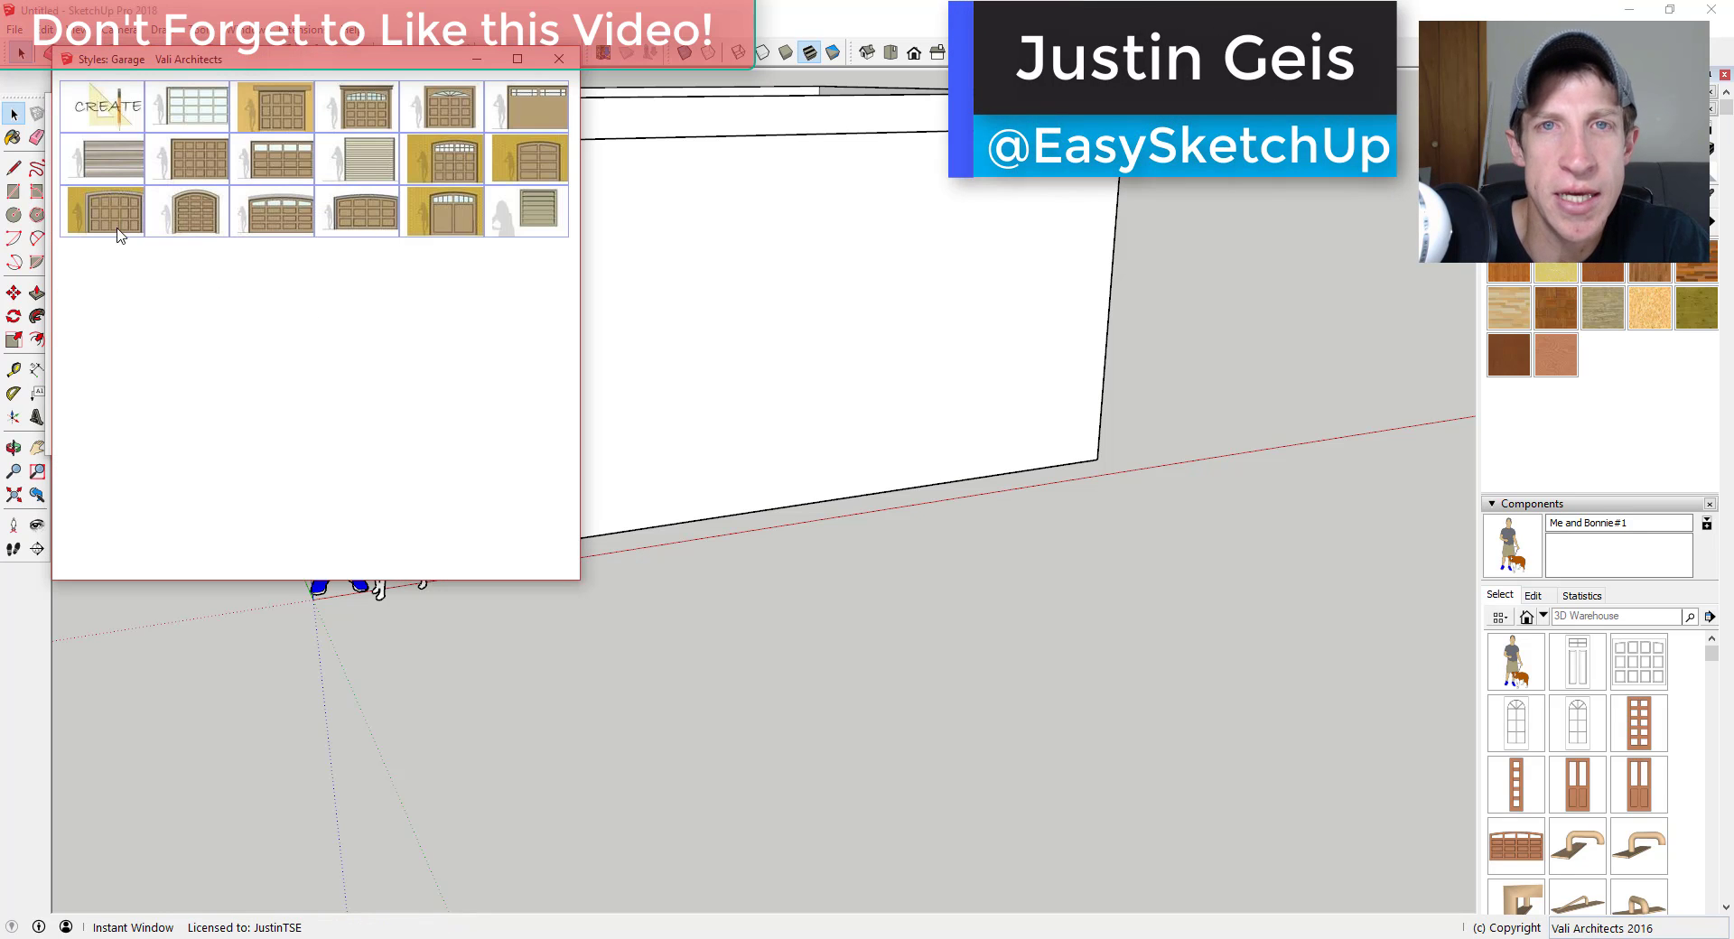
Make a Garage Fan Lite door from the Garage library and place it at the base of the building's front wall.
click(445, 108)
scroll(317, 327, down, 1)
click(178, 433)
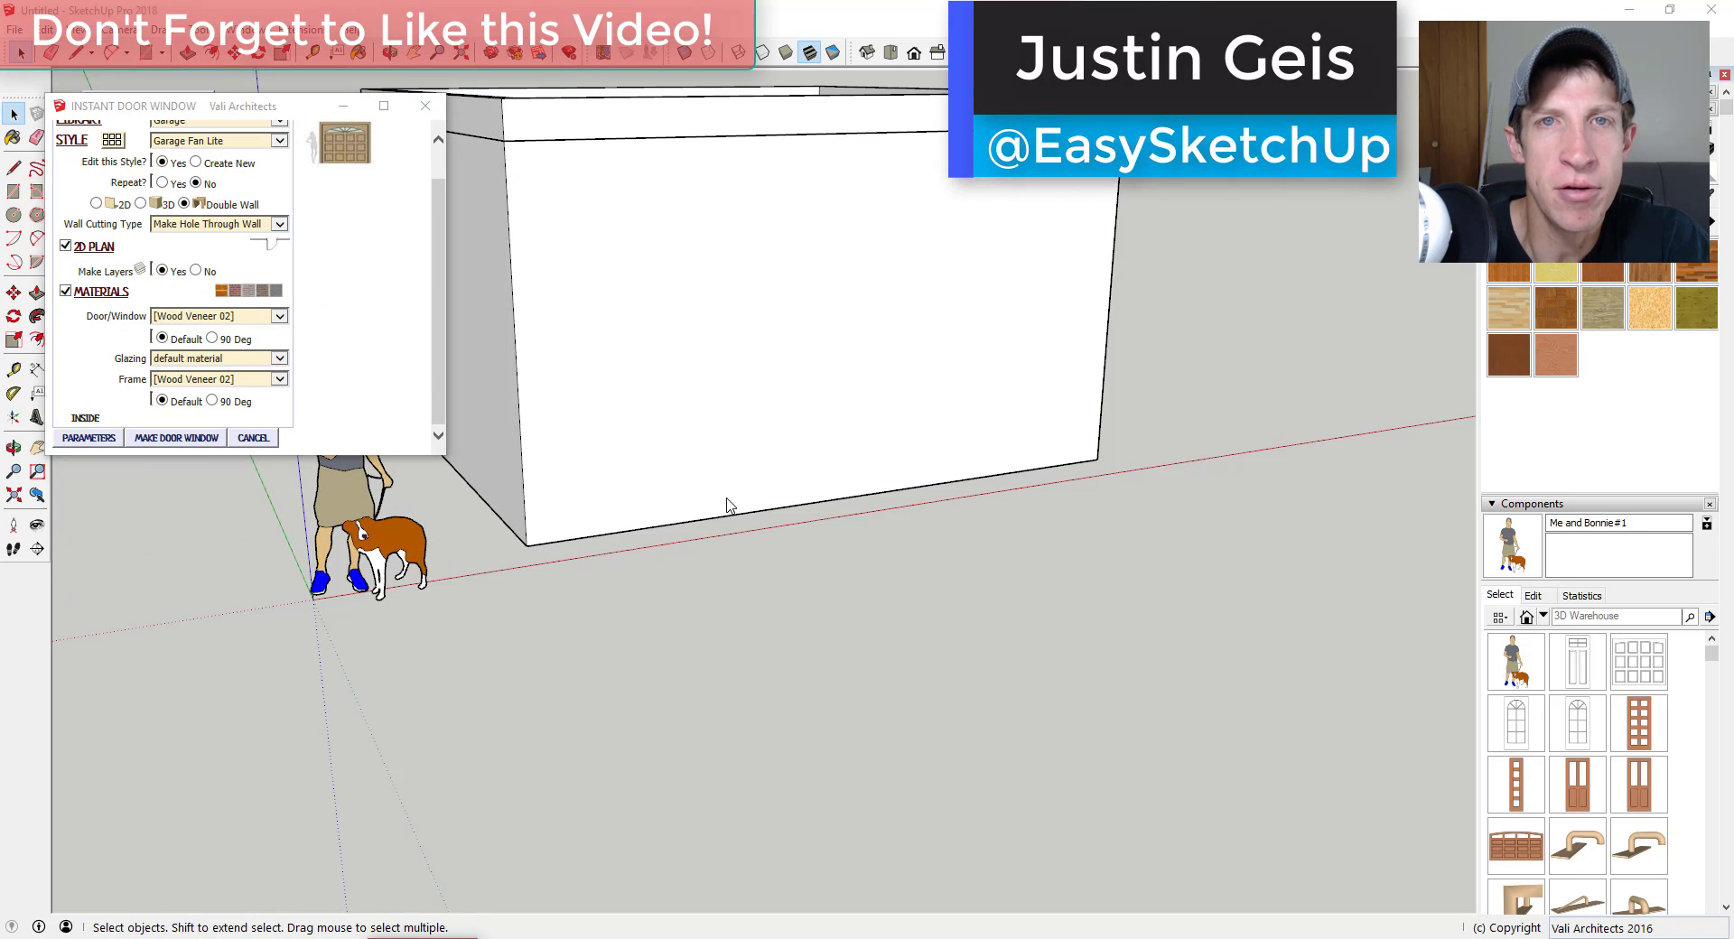
click(752, 513)
middle_drag(885, 442, 885, 317)
Make a Door 3068 4 from the Entrances library and place it on the front wall beside the garage door.
click(100, 128)
click(169, 163)
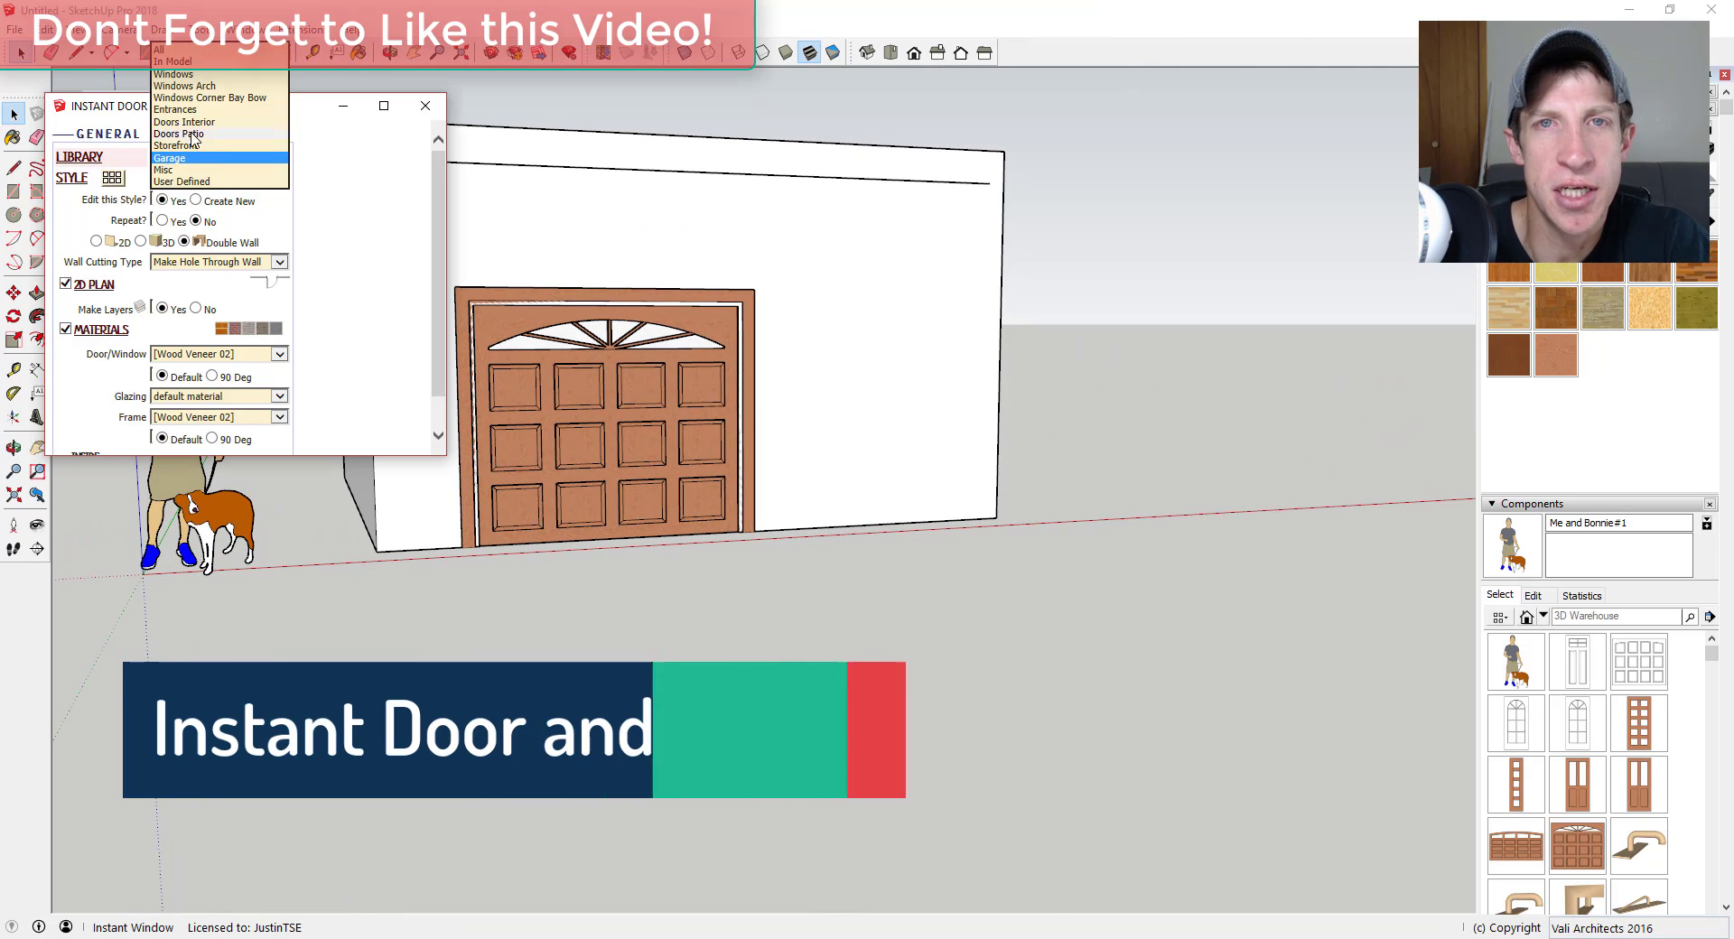
click(170, 145)
click(118, 179)
click(560, 57)
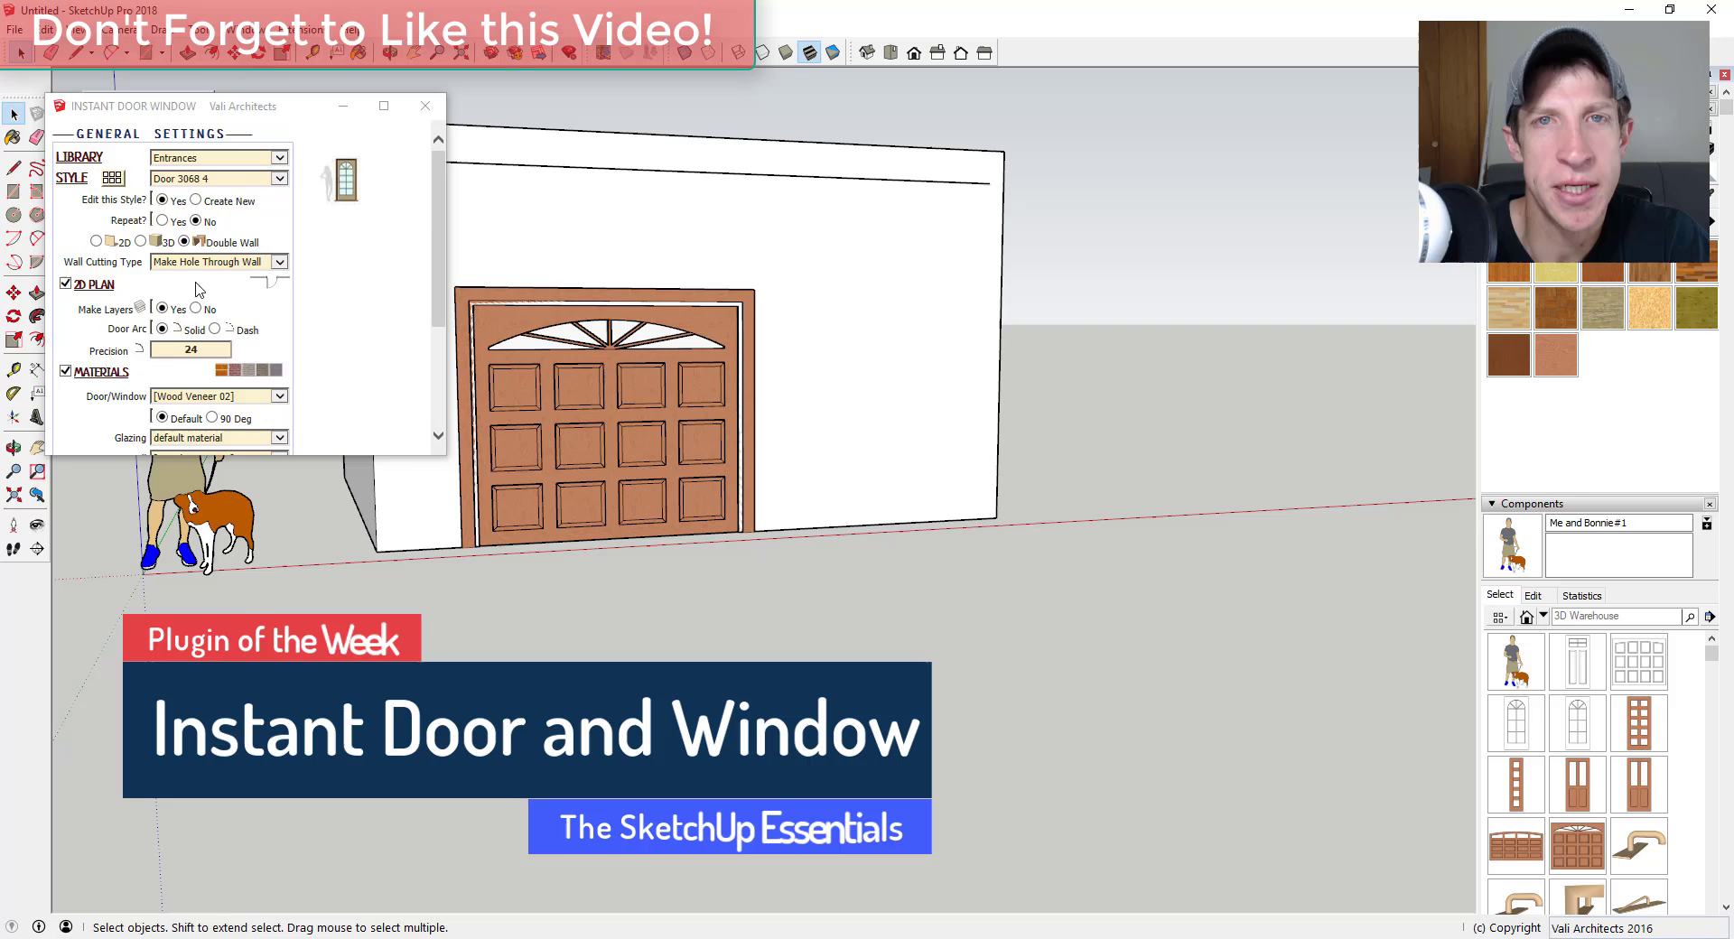
scroll(191, 406, down, 5)
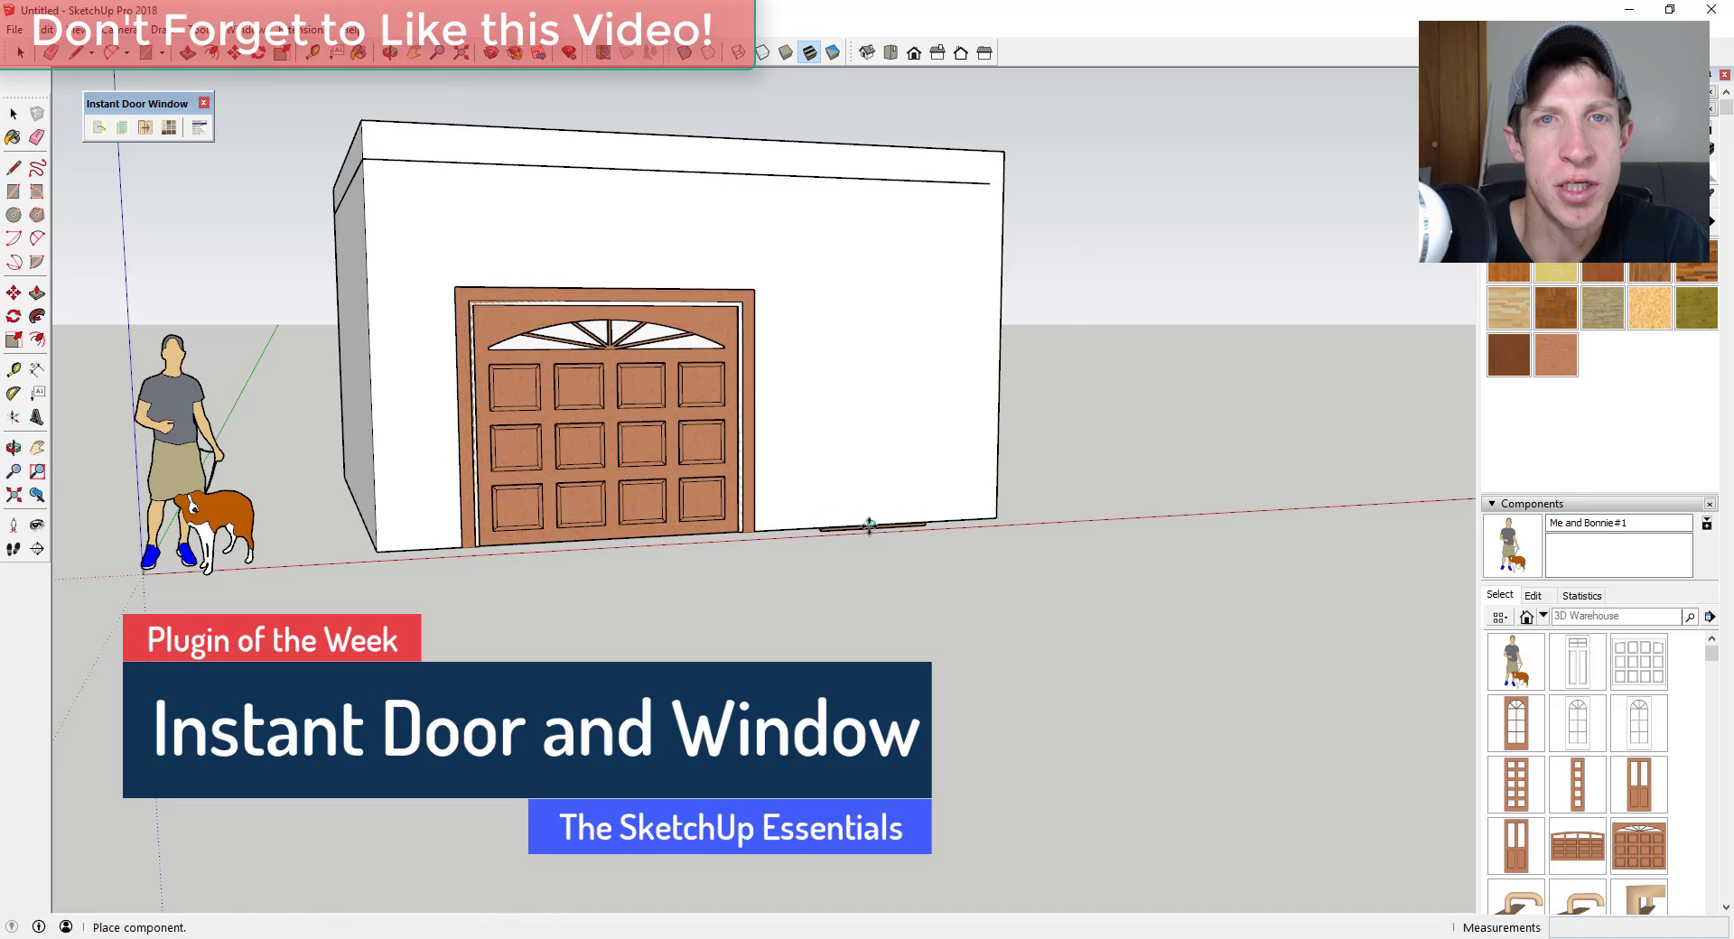
click(883, 454)
Make a half-round window from the Windows Arch library and place it high on the building's blank side wall.
middle_drag(882, 453, 253, 506)
click(99, 127)
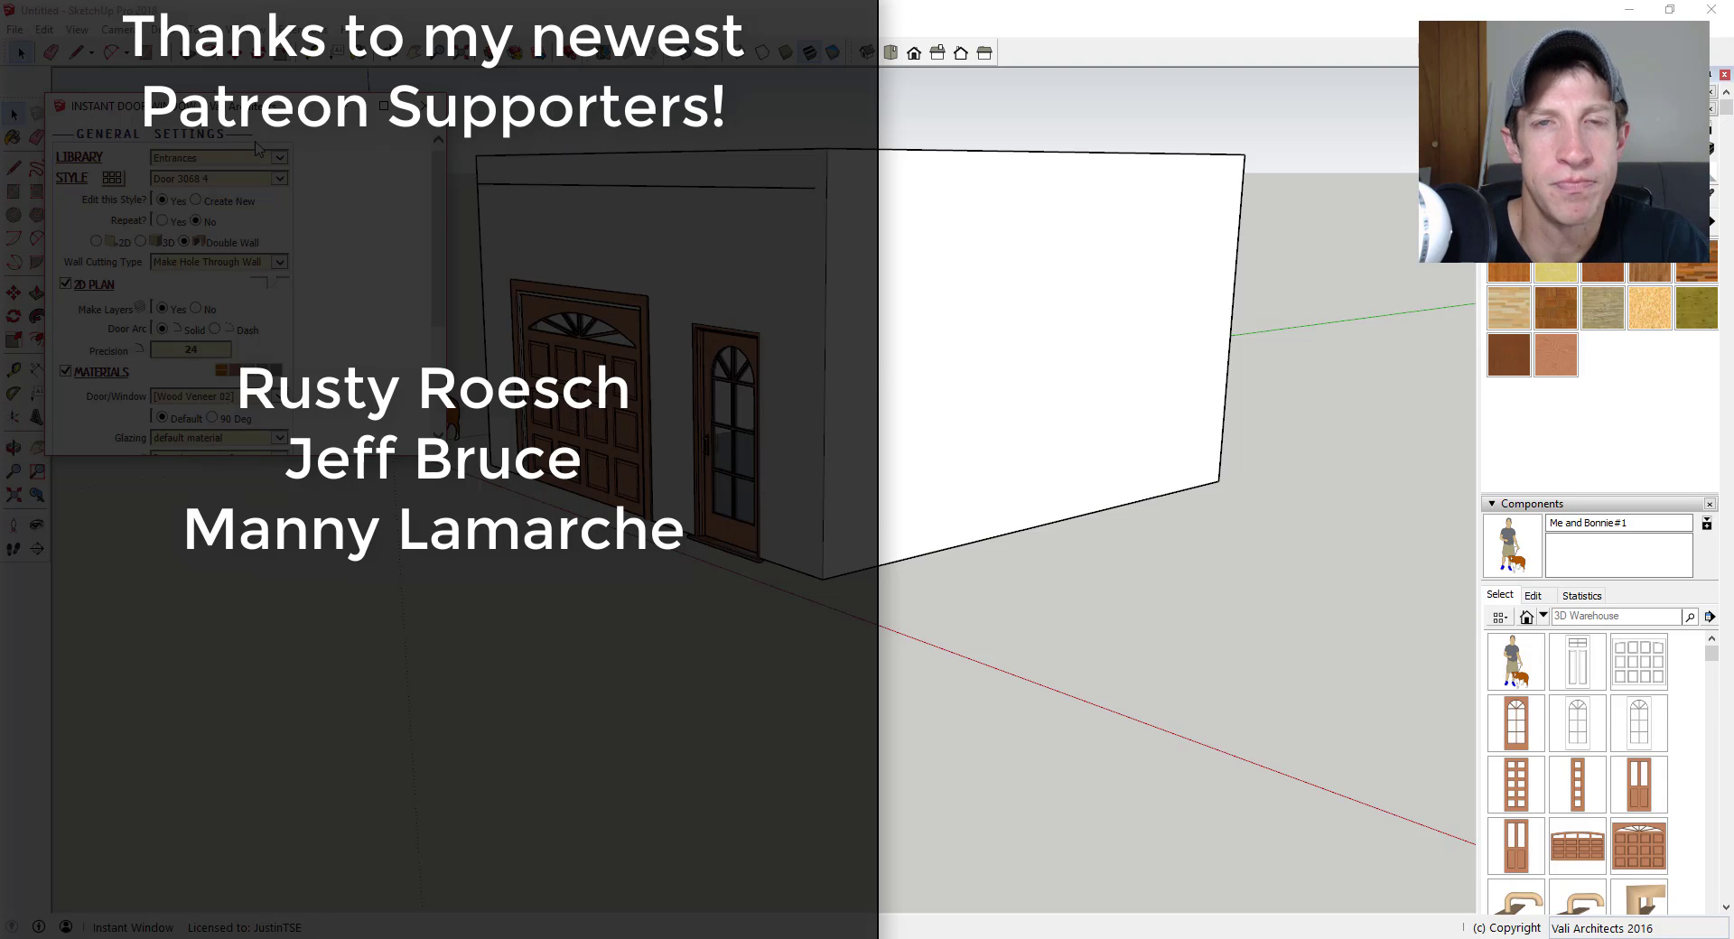
click(258, 155)
click(191, 143)
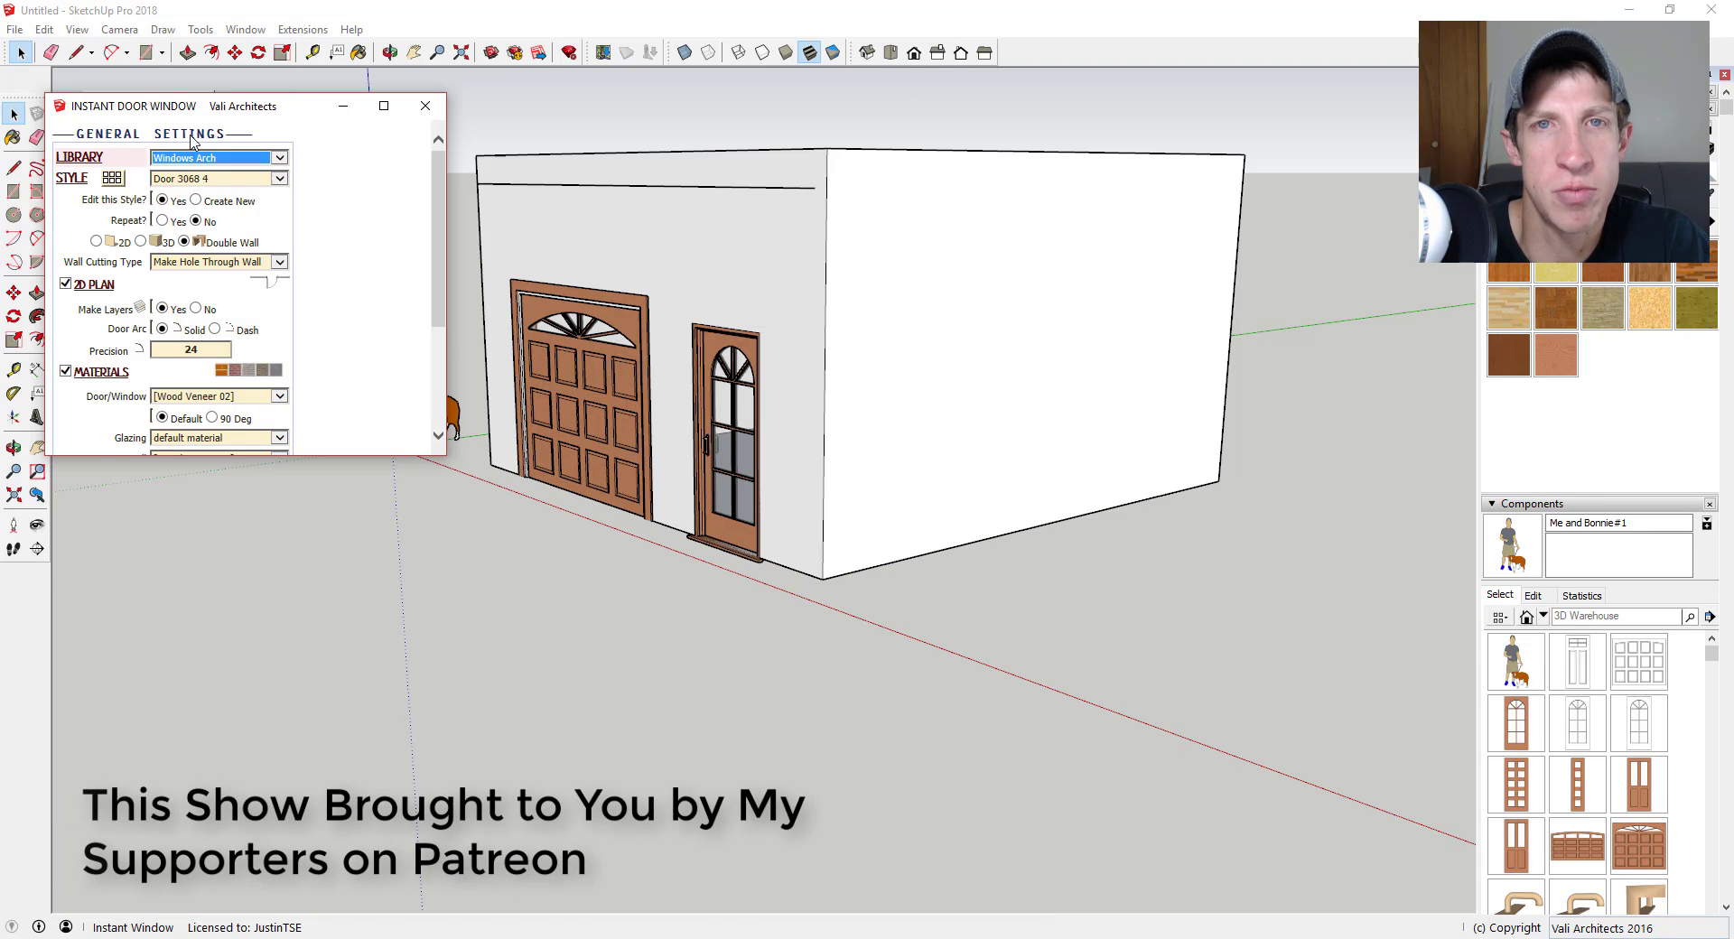
click(112, 181)
click(563, 59)
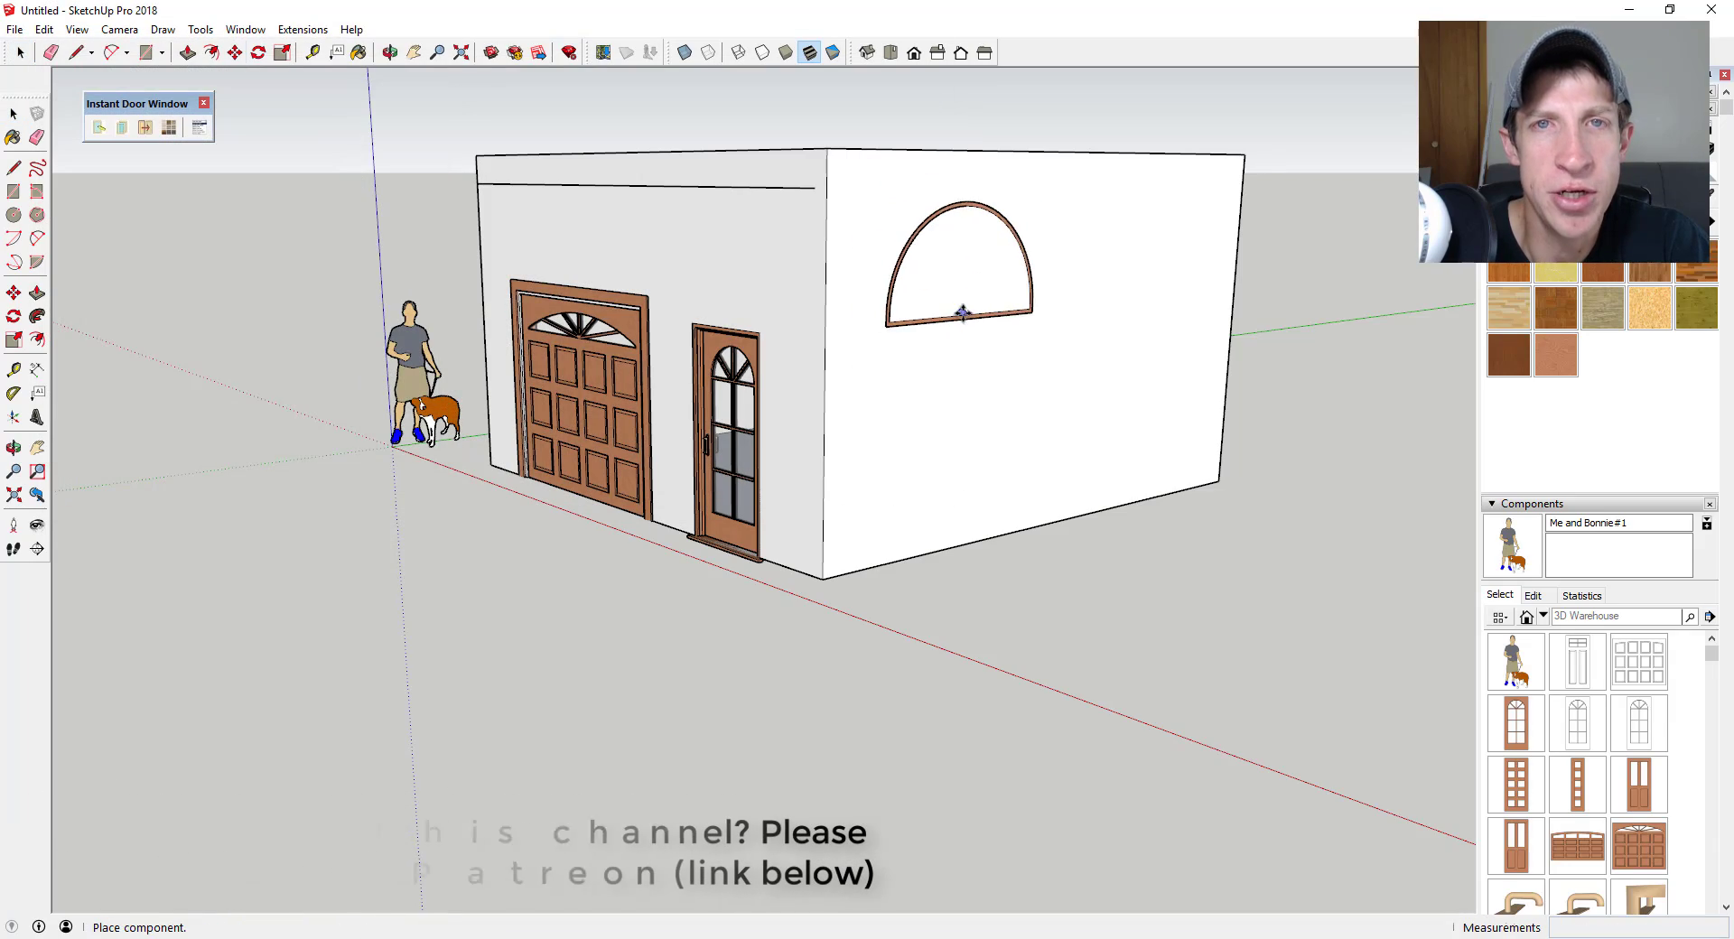
click(971, 277)
mouse_move(971, 276)
middle_down()
mouse_move(1054, 267)
mouse_move(842, 162)
mouse_move(813, 282)
mouse_move(989, 269)
mouse_move(962, 260)
middle_up()
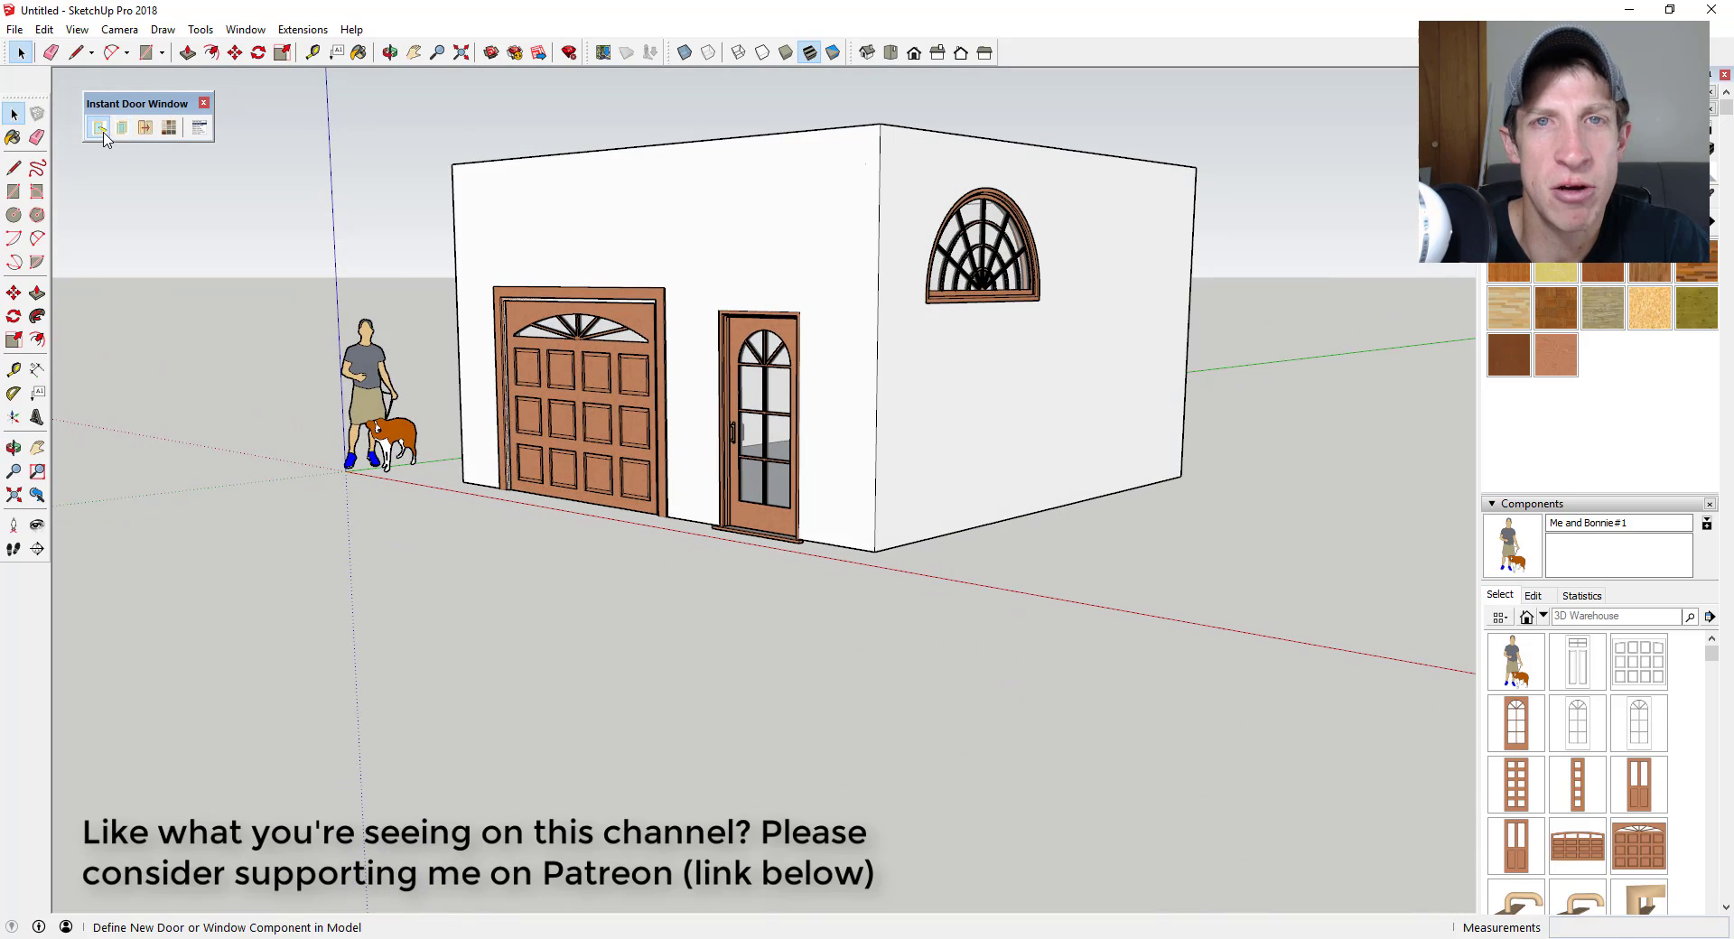
Pick a three-panel window style from the Windows library and make the window.
click(100, 129)
click(127, 178)
click(559, 61)
click(223, 159)
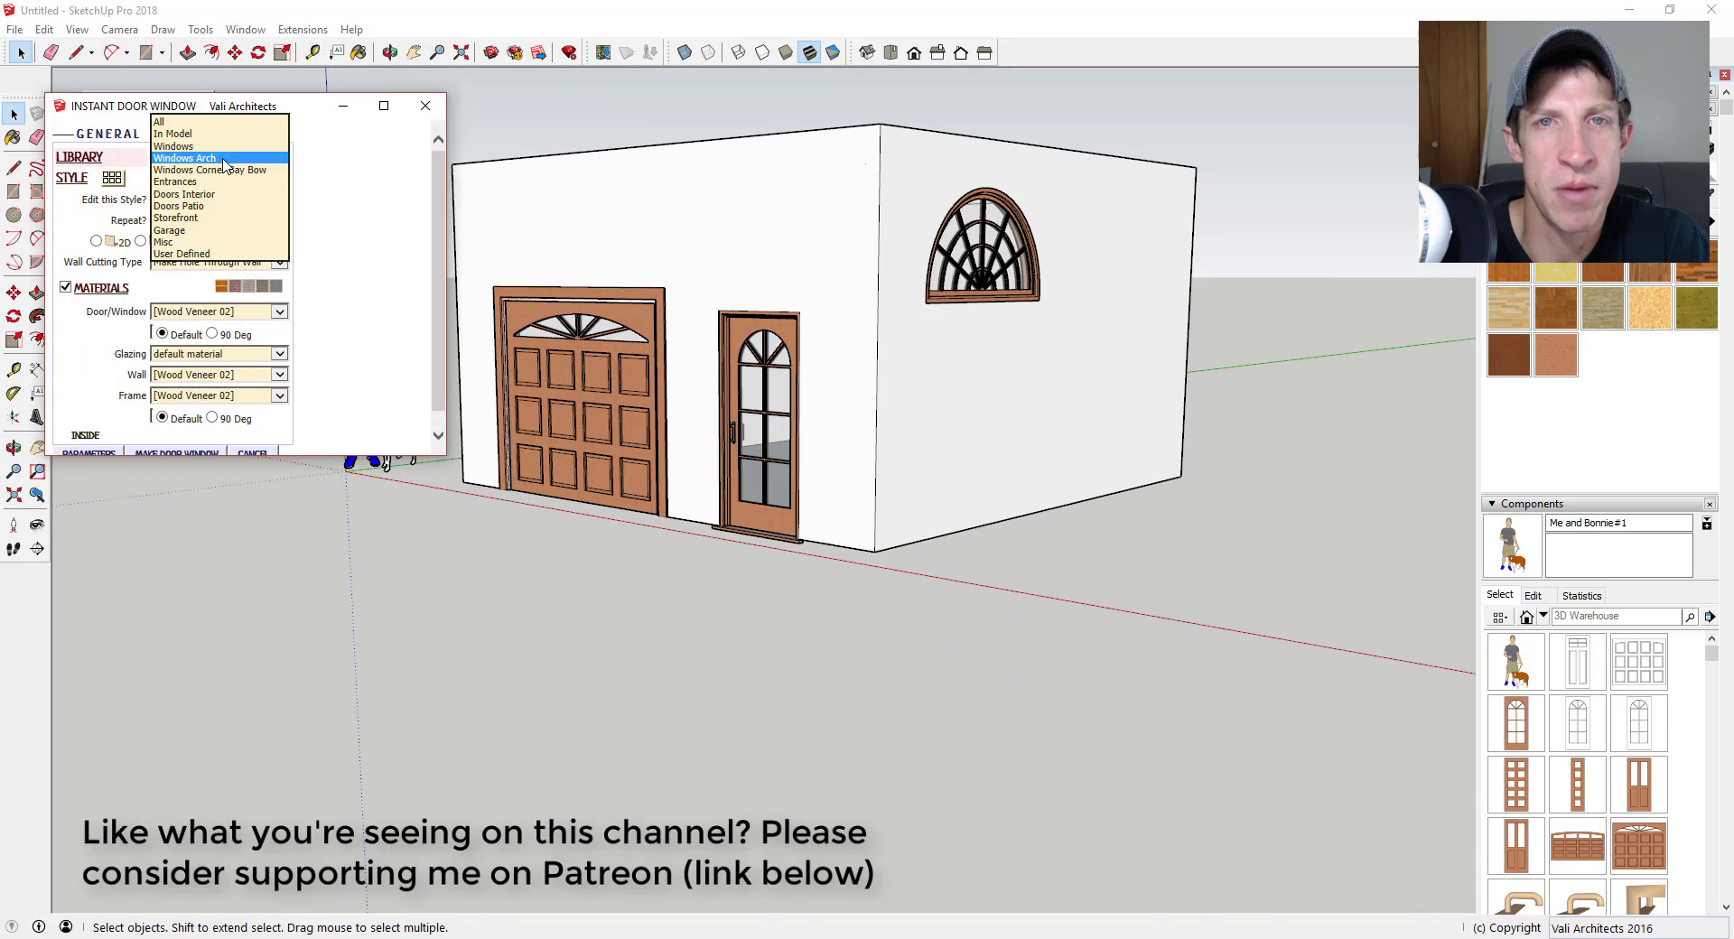
click(191, 146)
click(112, 179)
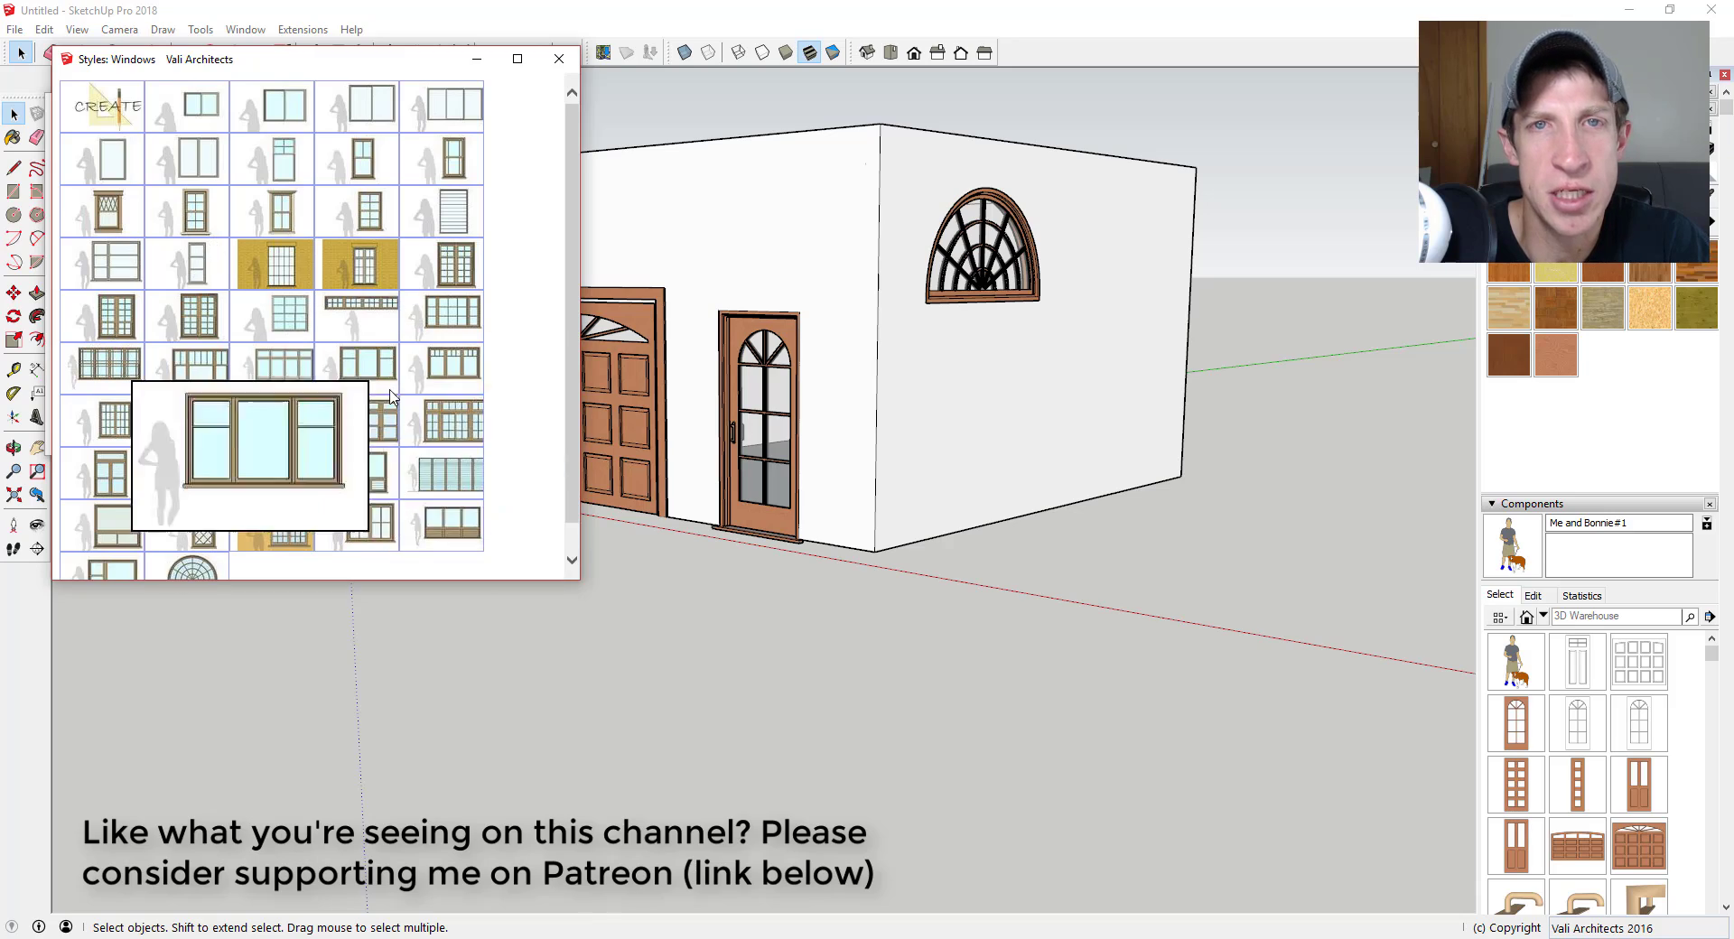
click(376, 371)
scroll(298, 379, down, 3)
click(178, 437)
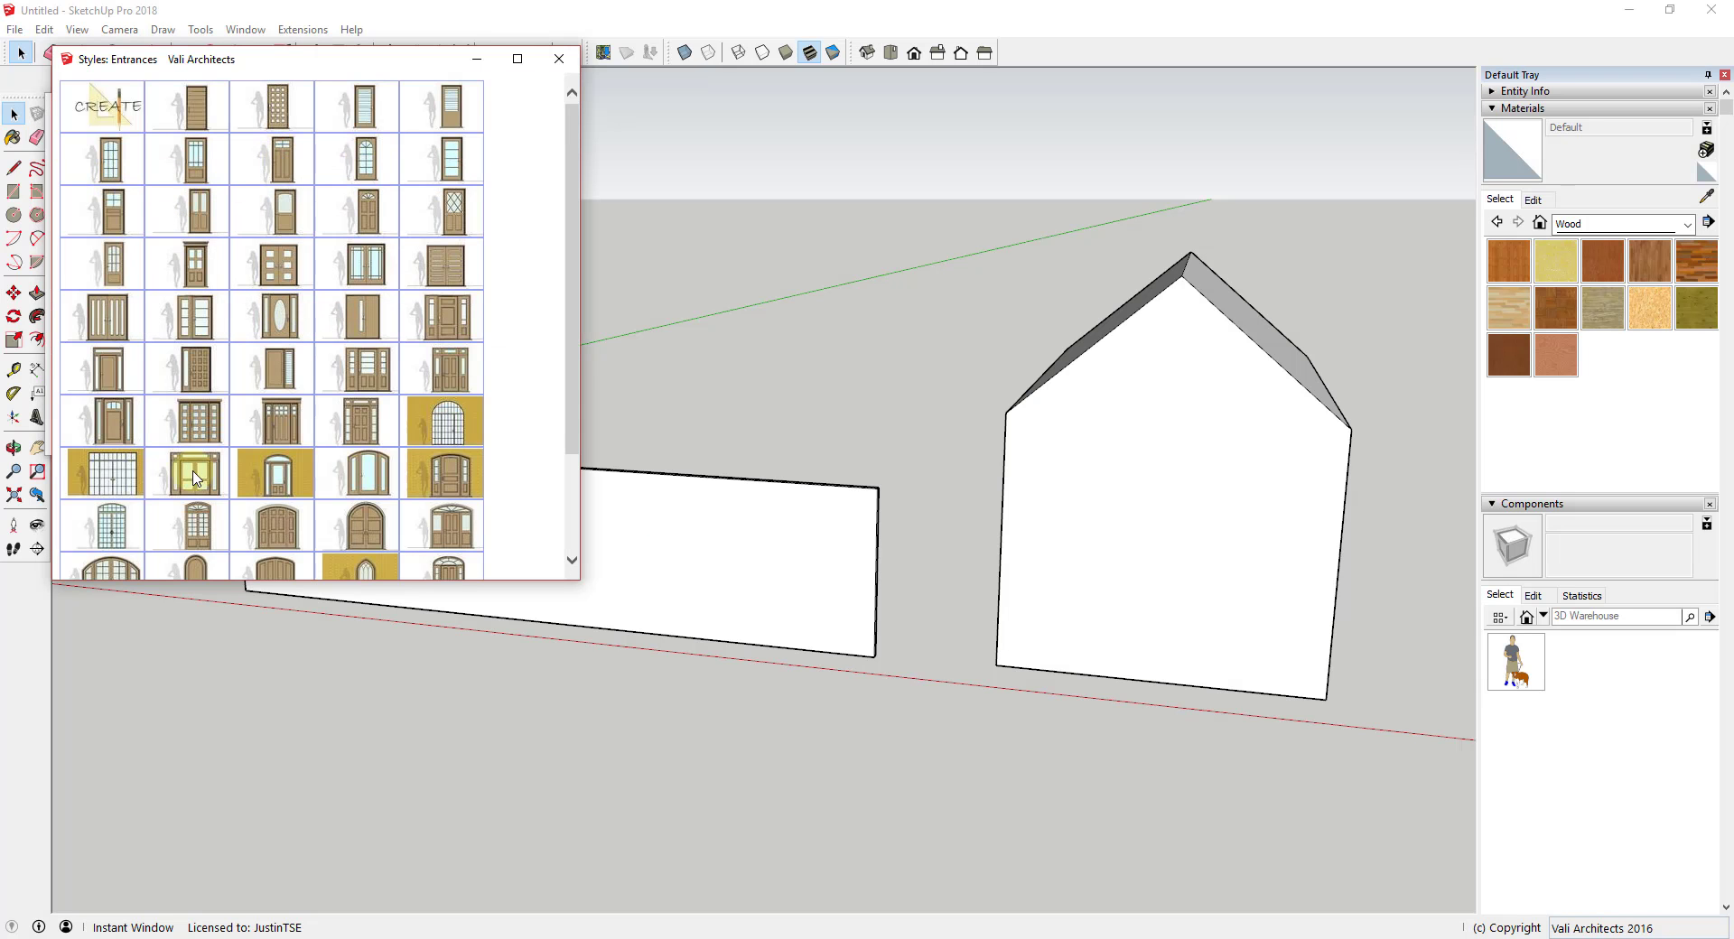
Pick a style from the Entrances library and place a single panelled door near one end of the long wall's base.
click(190, 469)
click(333, 598)
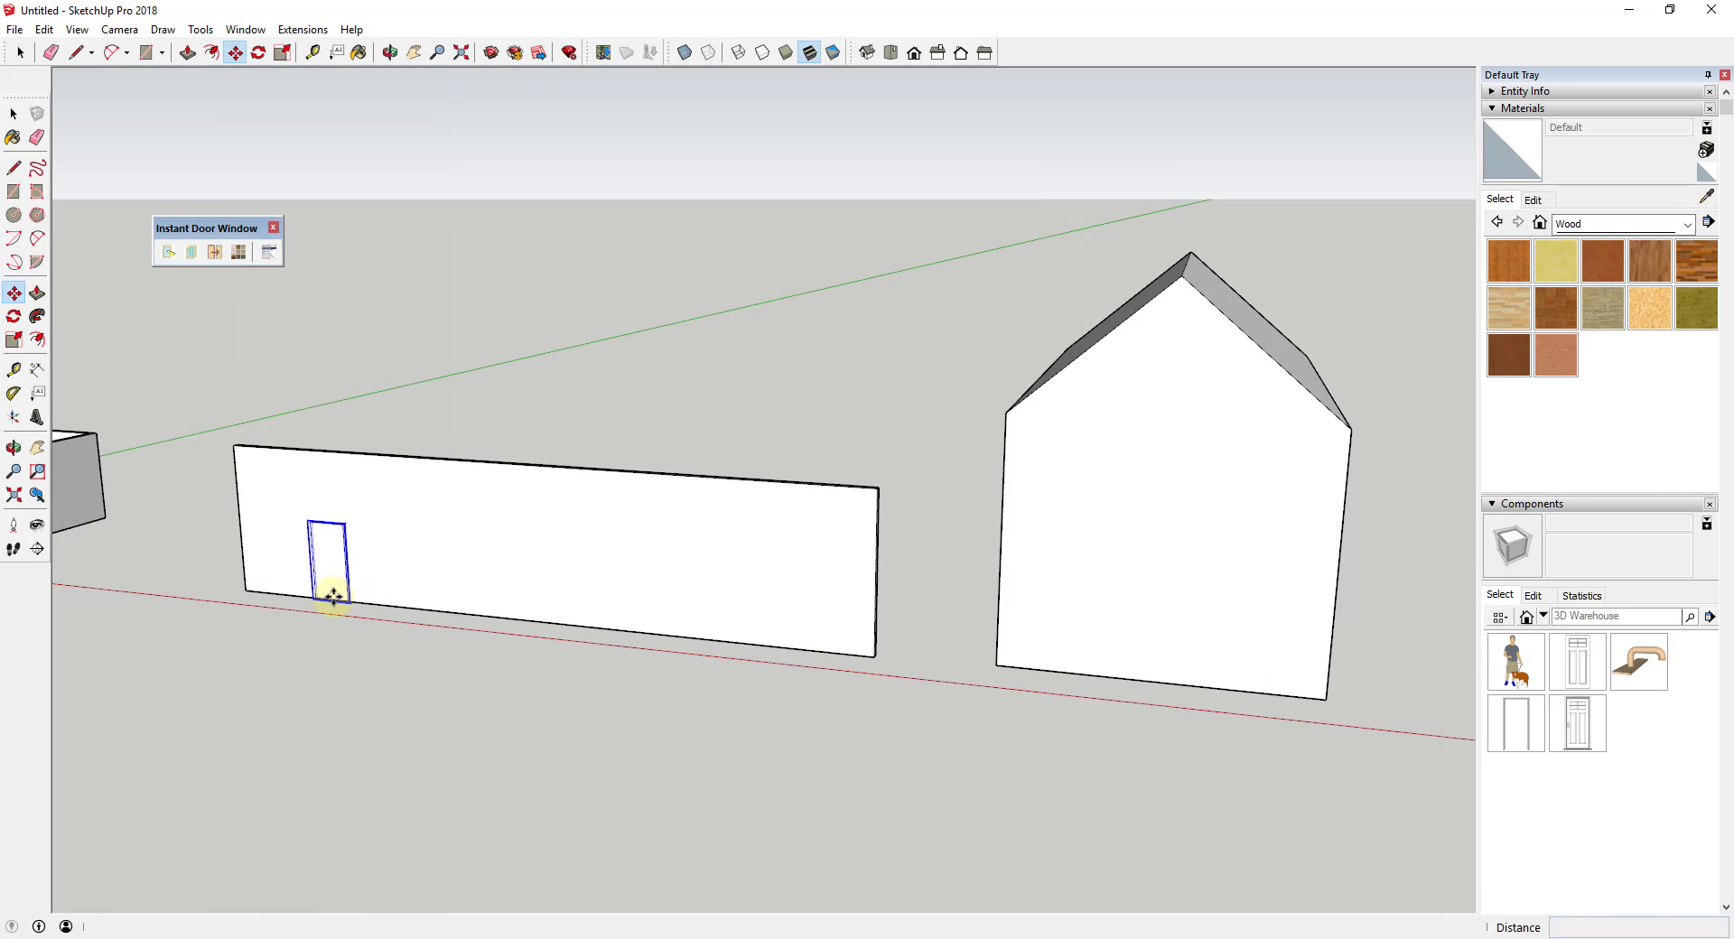
middle_drag(332, 534, 361, 497)
scroll(413, 535, up, 4)
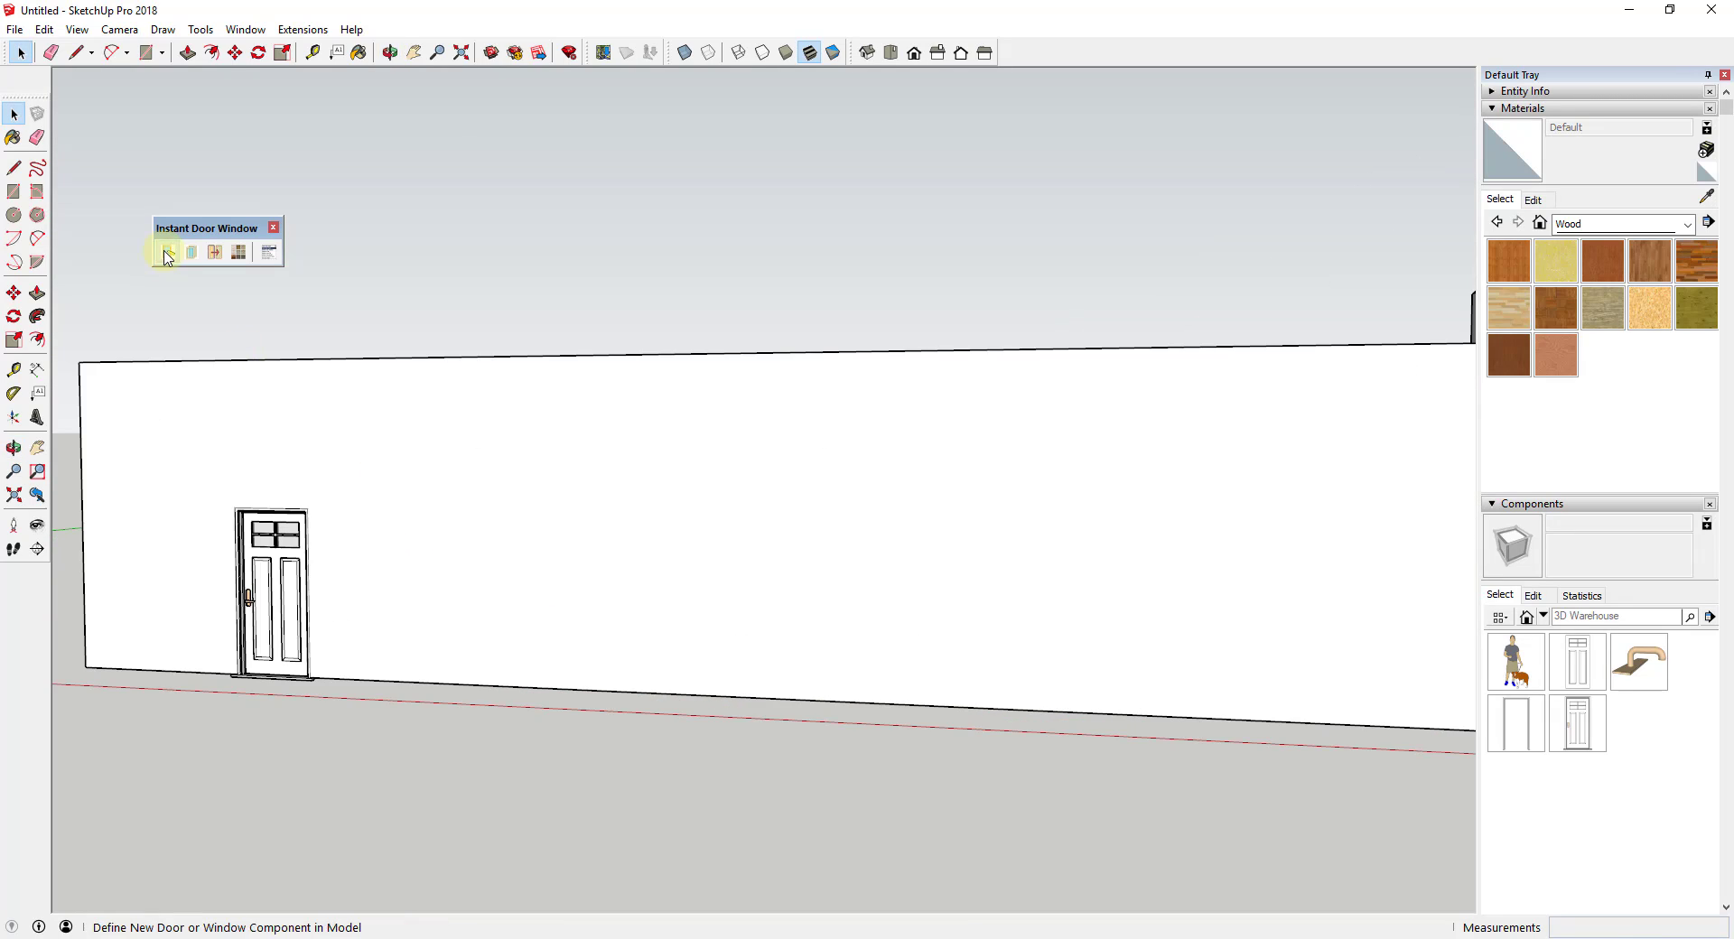
Make a two-sash multi-pane window from the Windows library and place it on the long wall beside the entrance door.
click(169, 252)
click(203, 158)
click(195, 122)
click(112, 178)
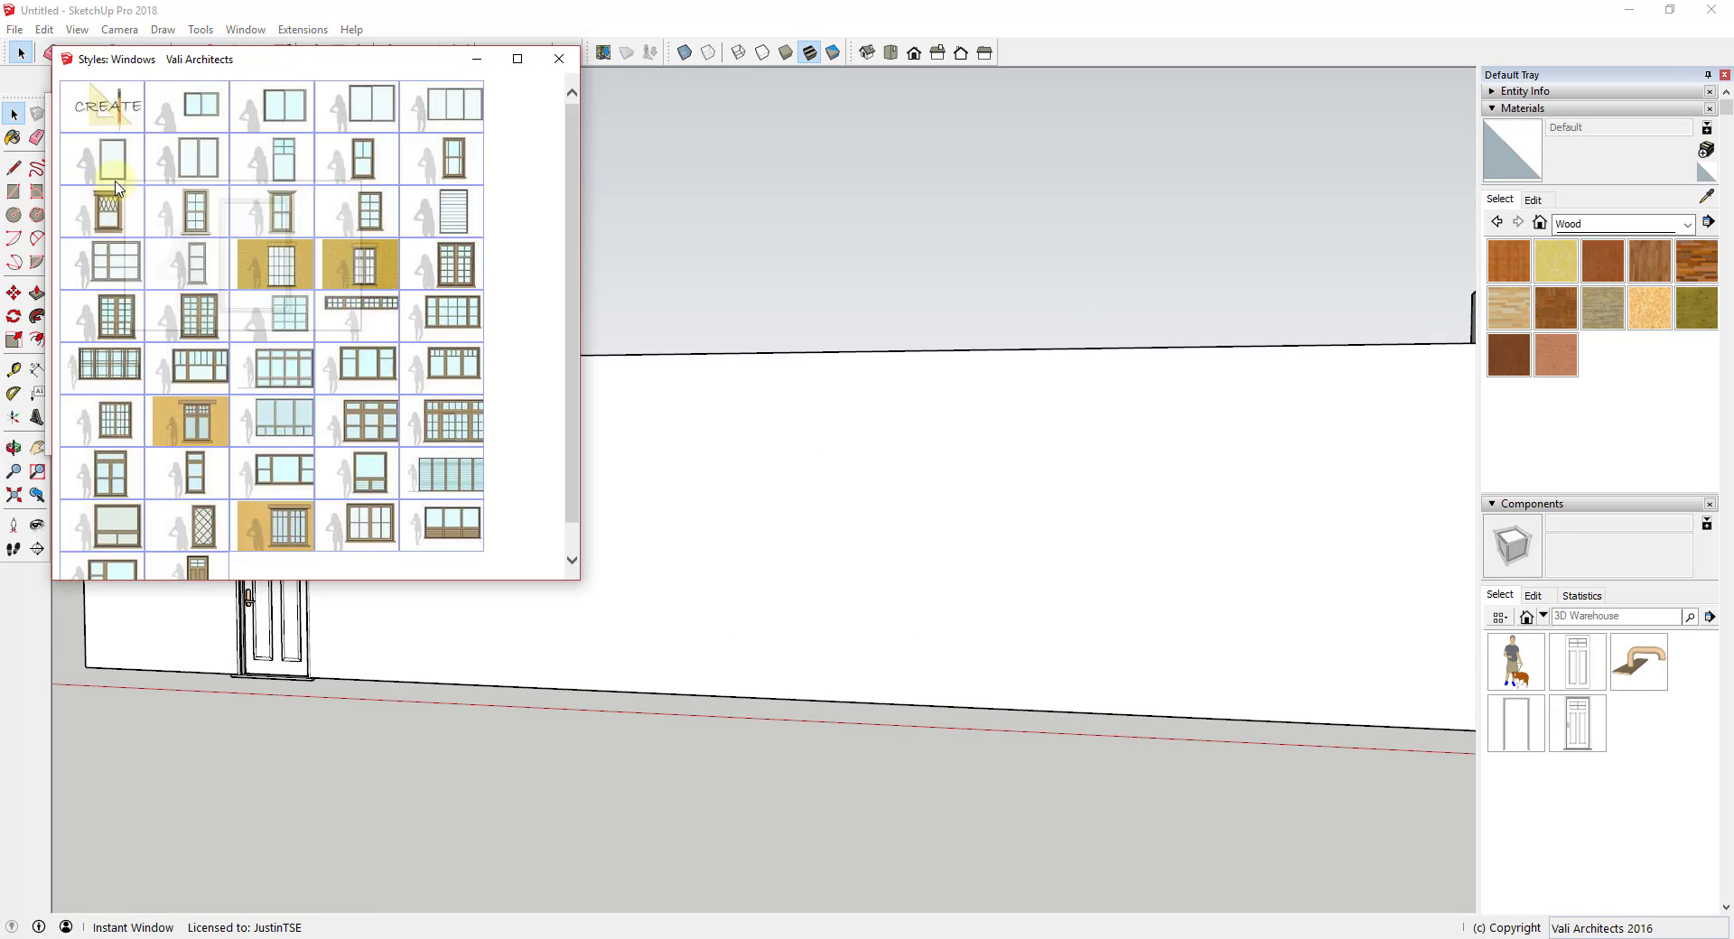
click(558, 60)
click(212, 315)
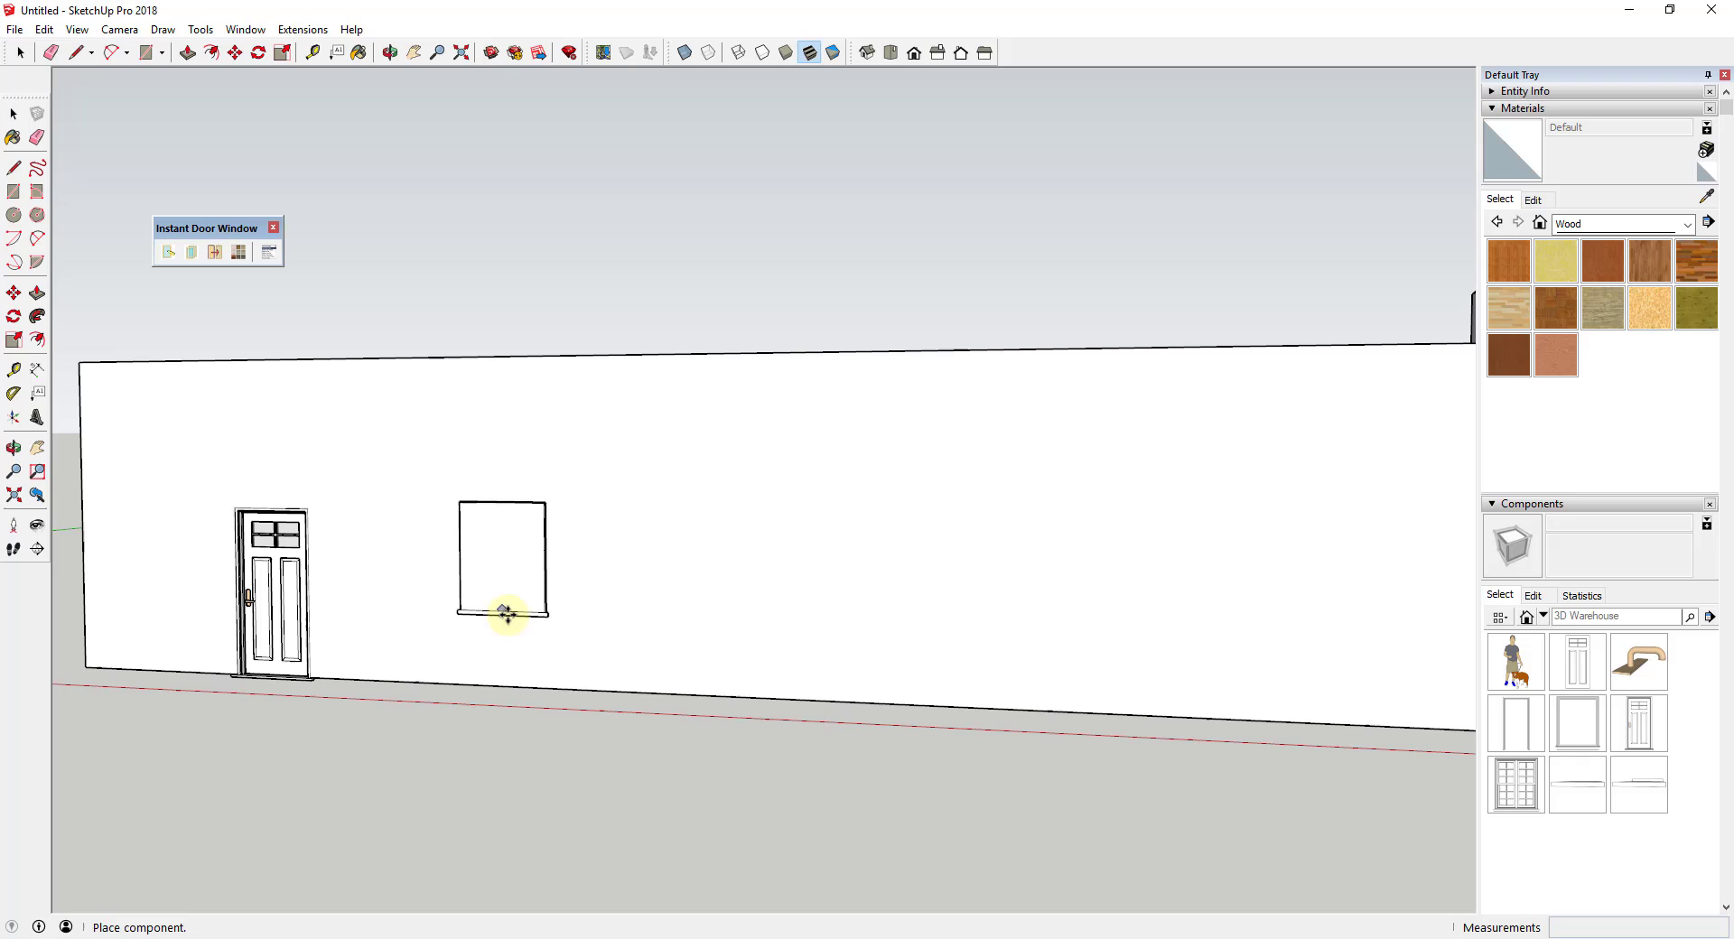
middle_drag(443, 605, 389, 542)
Make a panelled garage door from the Garage library with a hole through the double wall, and place it beside the window.
click(169, 253)
click(224, 159)
click(192, 238)
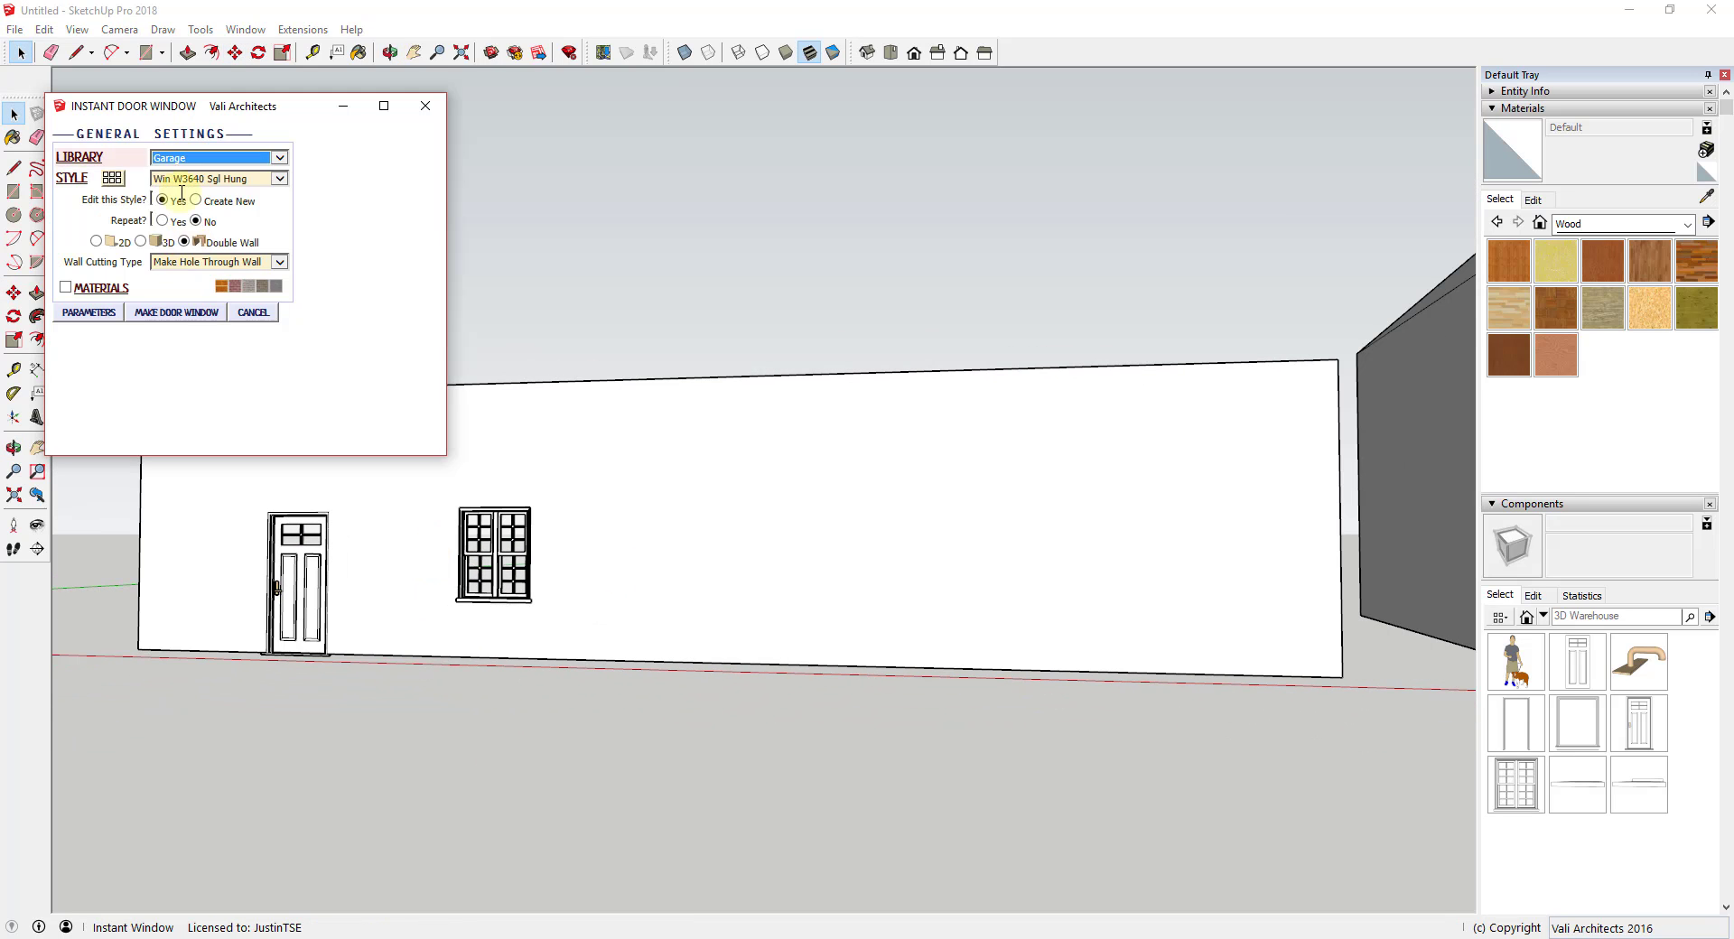
click(112, 178)
click(277, 109)
click(177, 354)
click(748, 624)
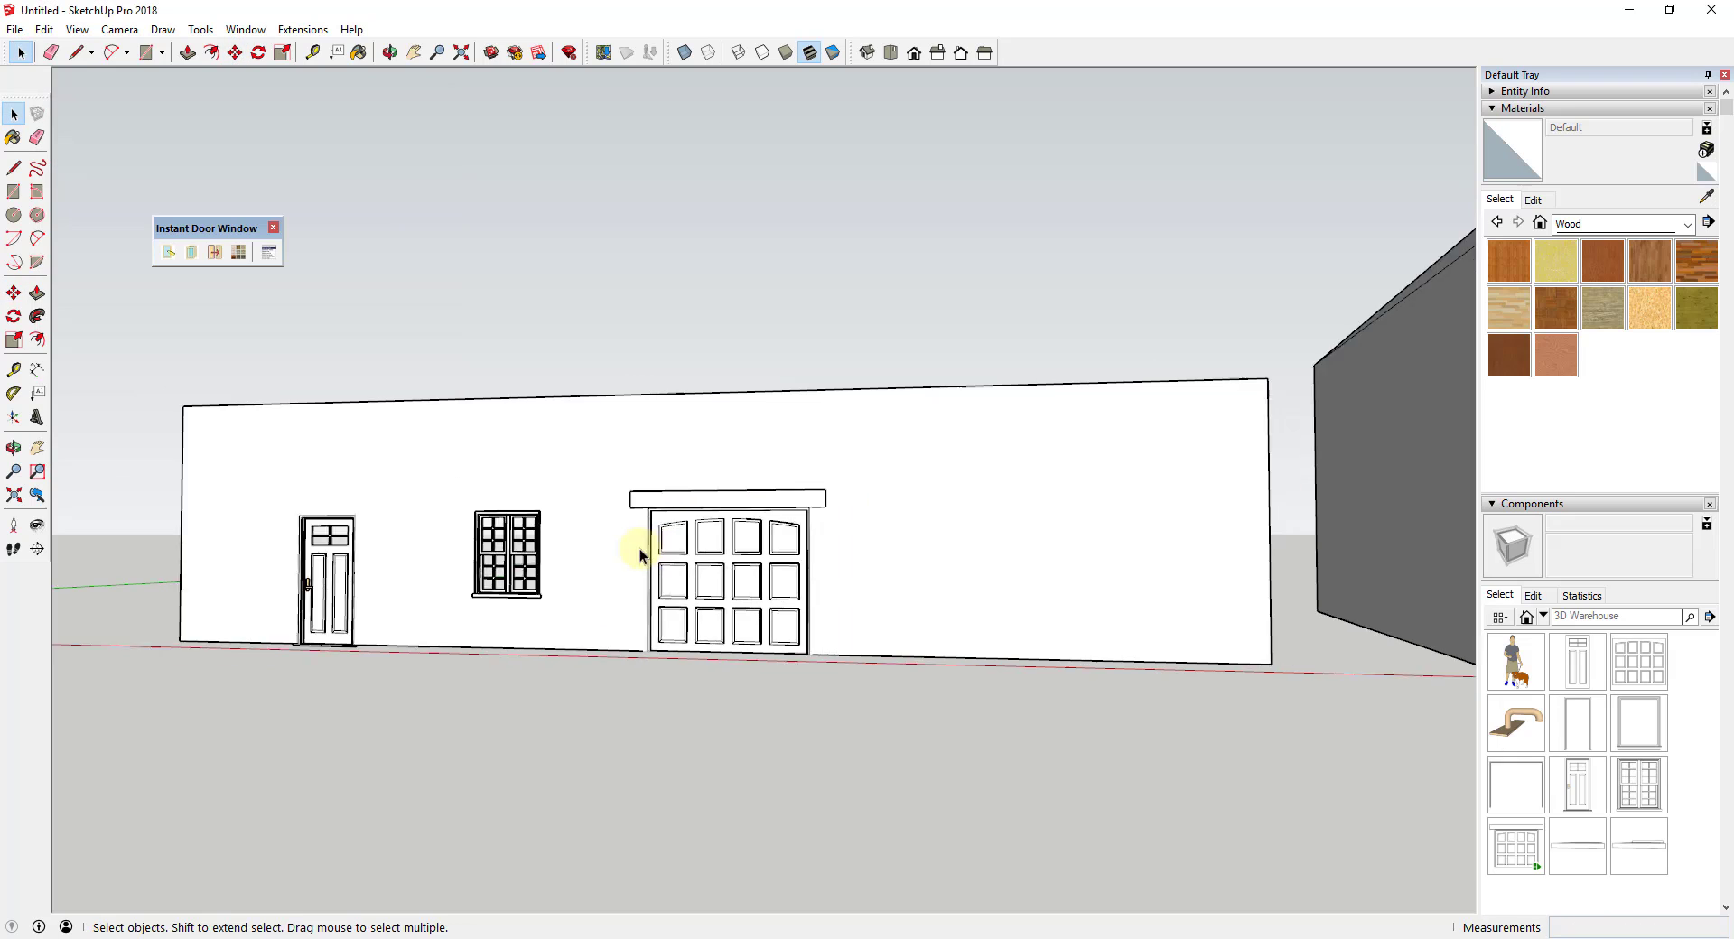
Make an 8080 skylight from the Misc library with the 2D wall type and place it on the gabled building's roof slope.
middle_drag(631, 546, 714, 553)
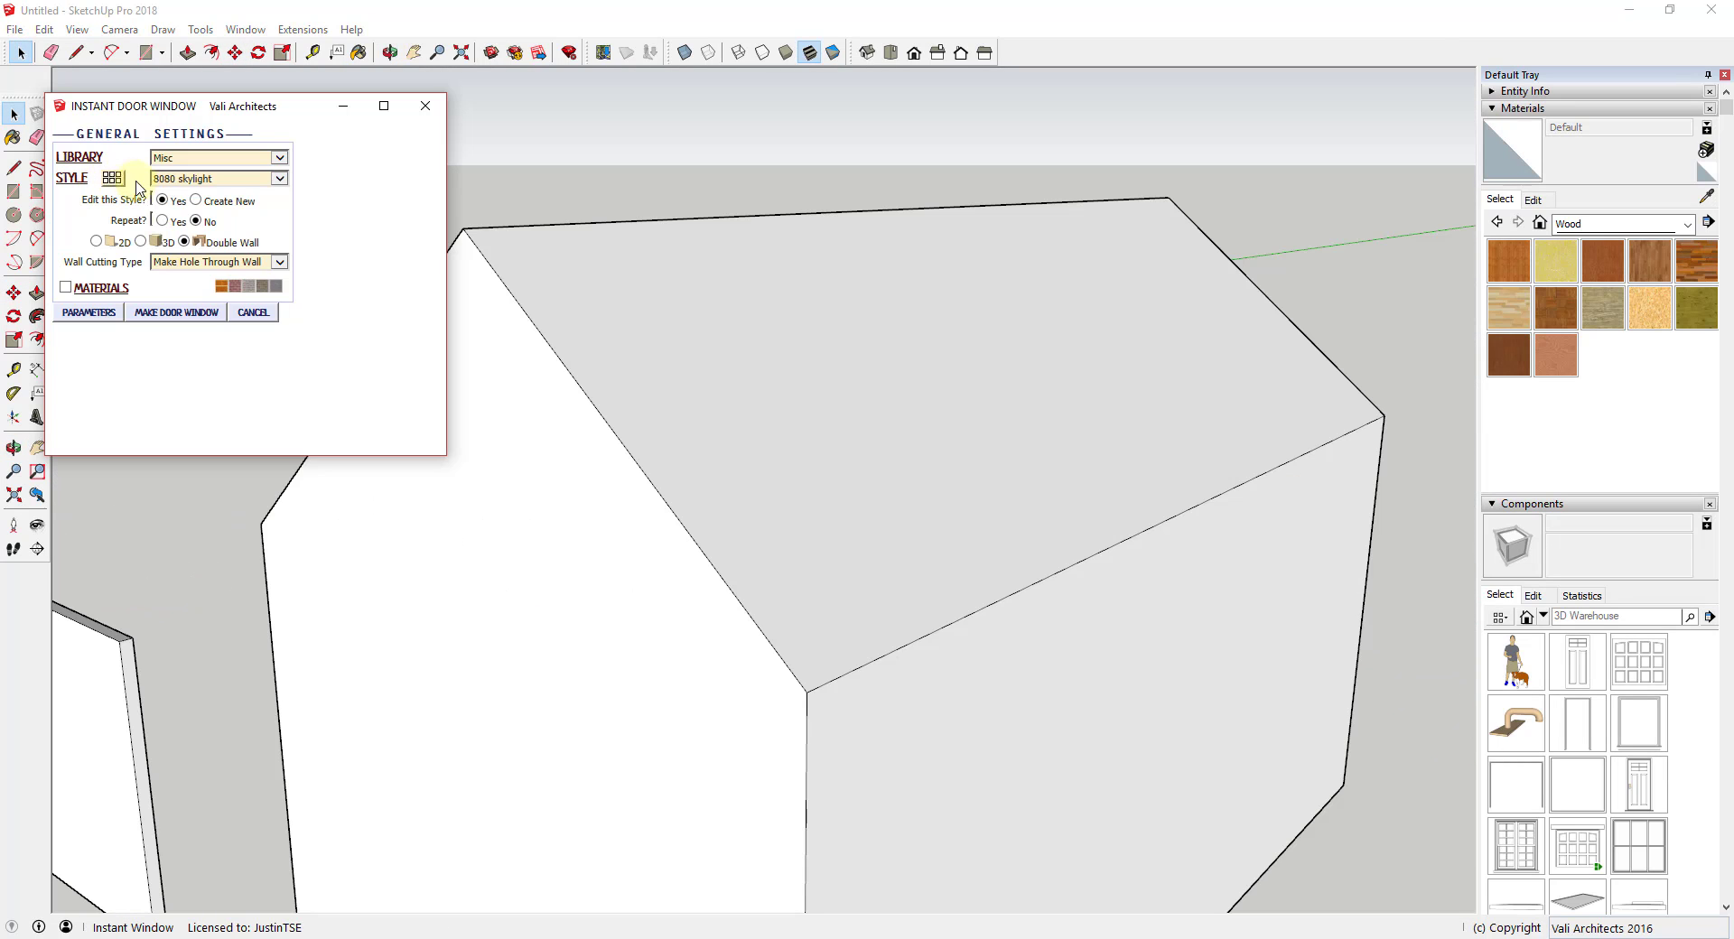
click(96, 241)
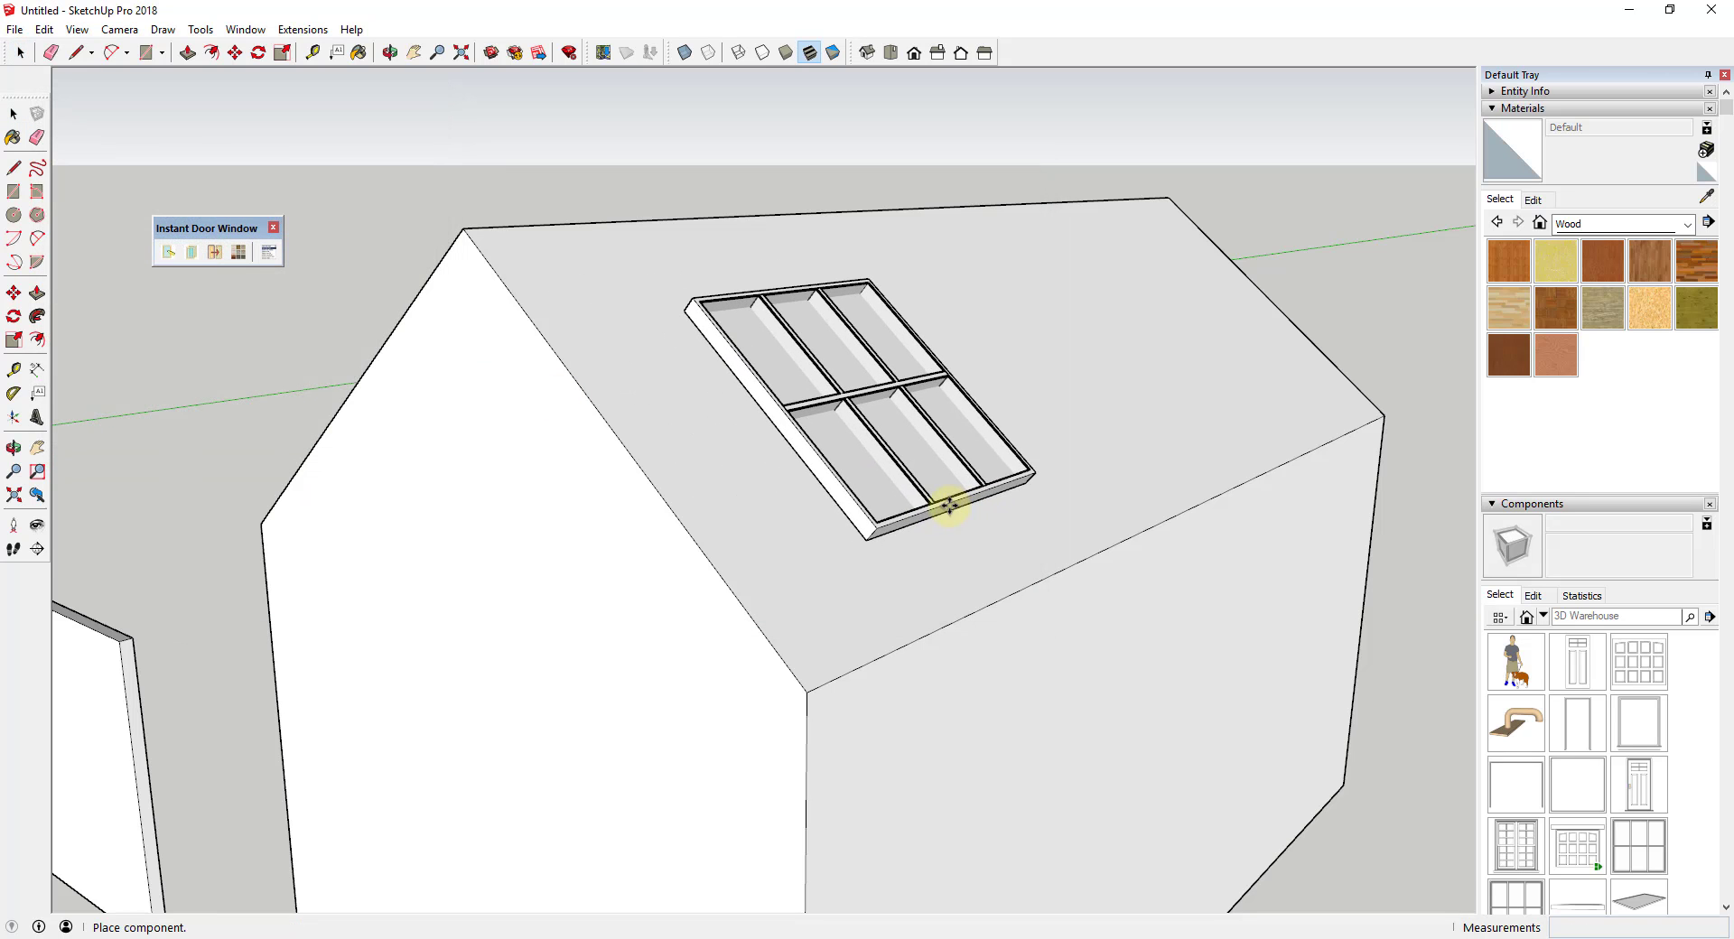
click(944, 500)
Make a Win W2650 Sgl Hung4 window from the Windows library with the 2D wall type for the single-face wall.
middle_drag(1115, 405, 759, 642)
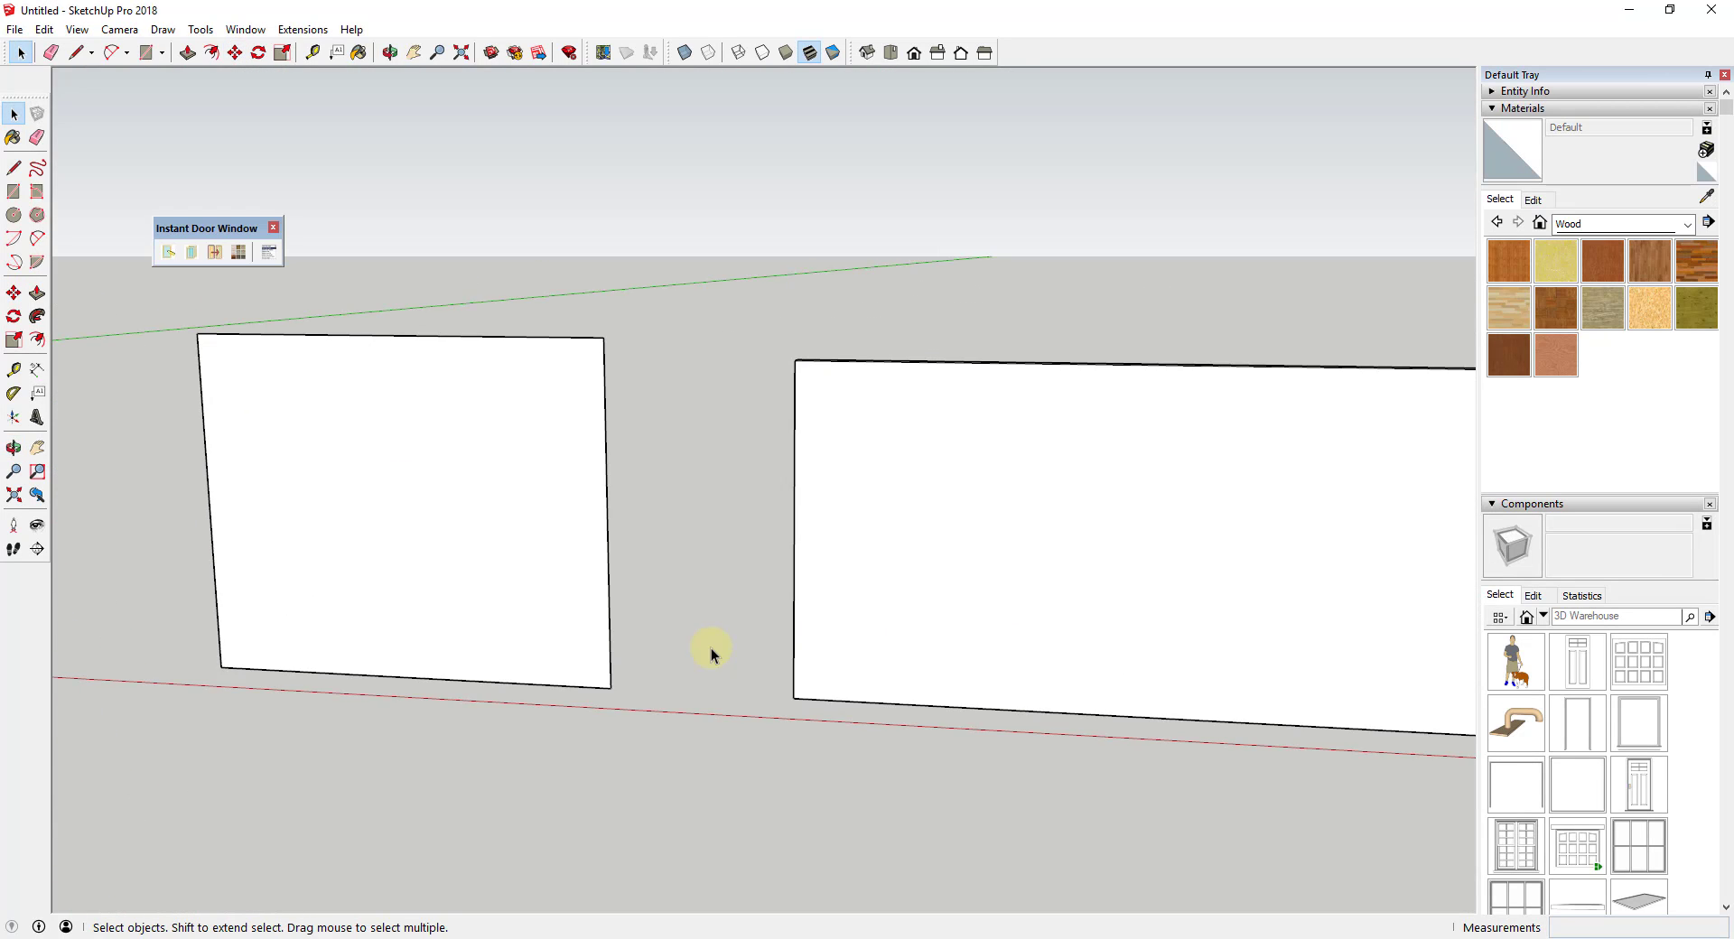
click(167, 253)
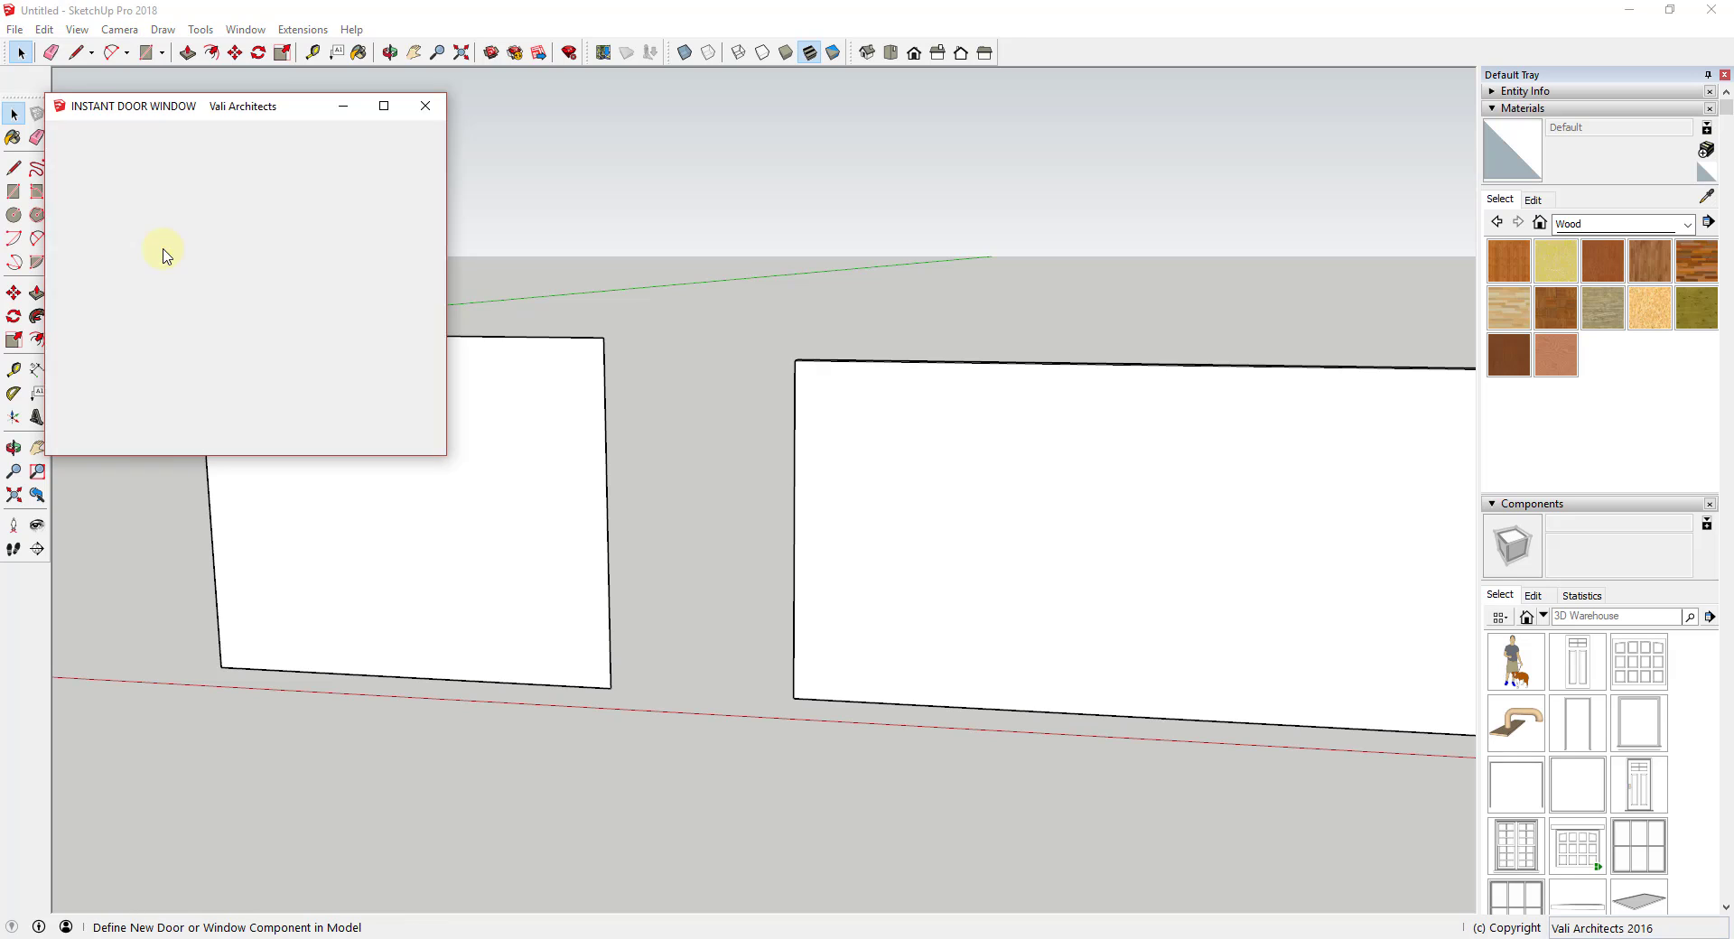
click(214, 159)
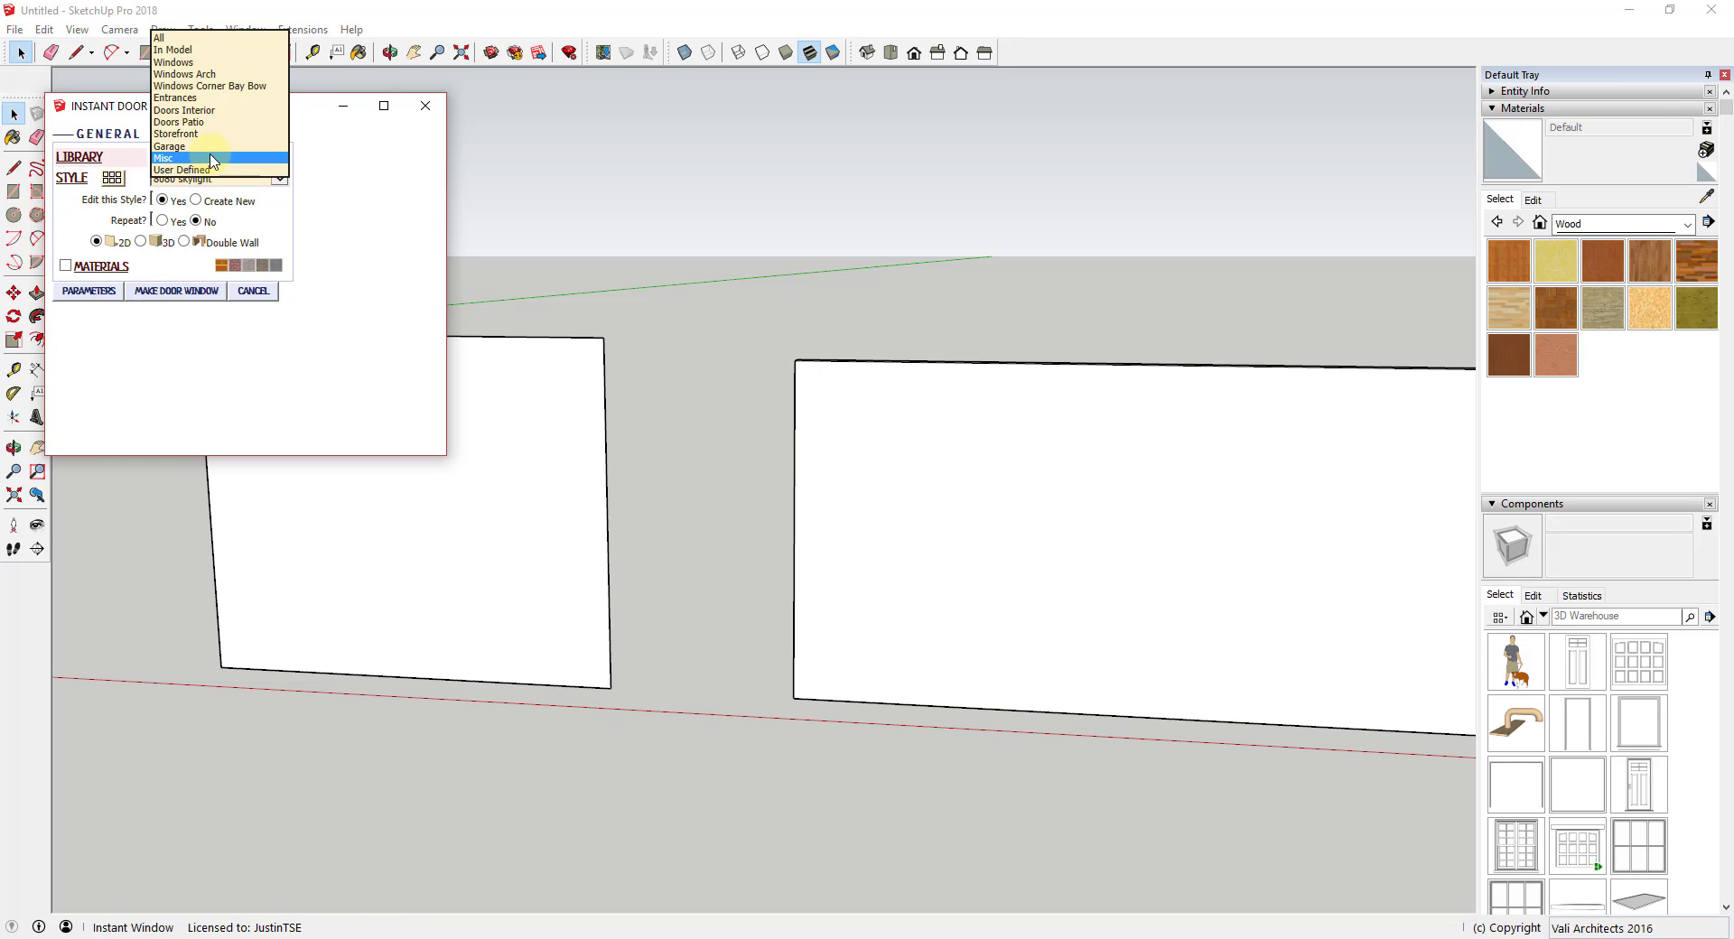
click(175, 63)
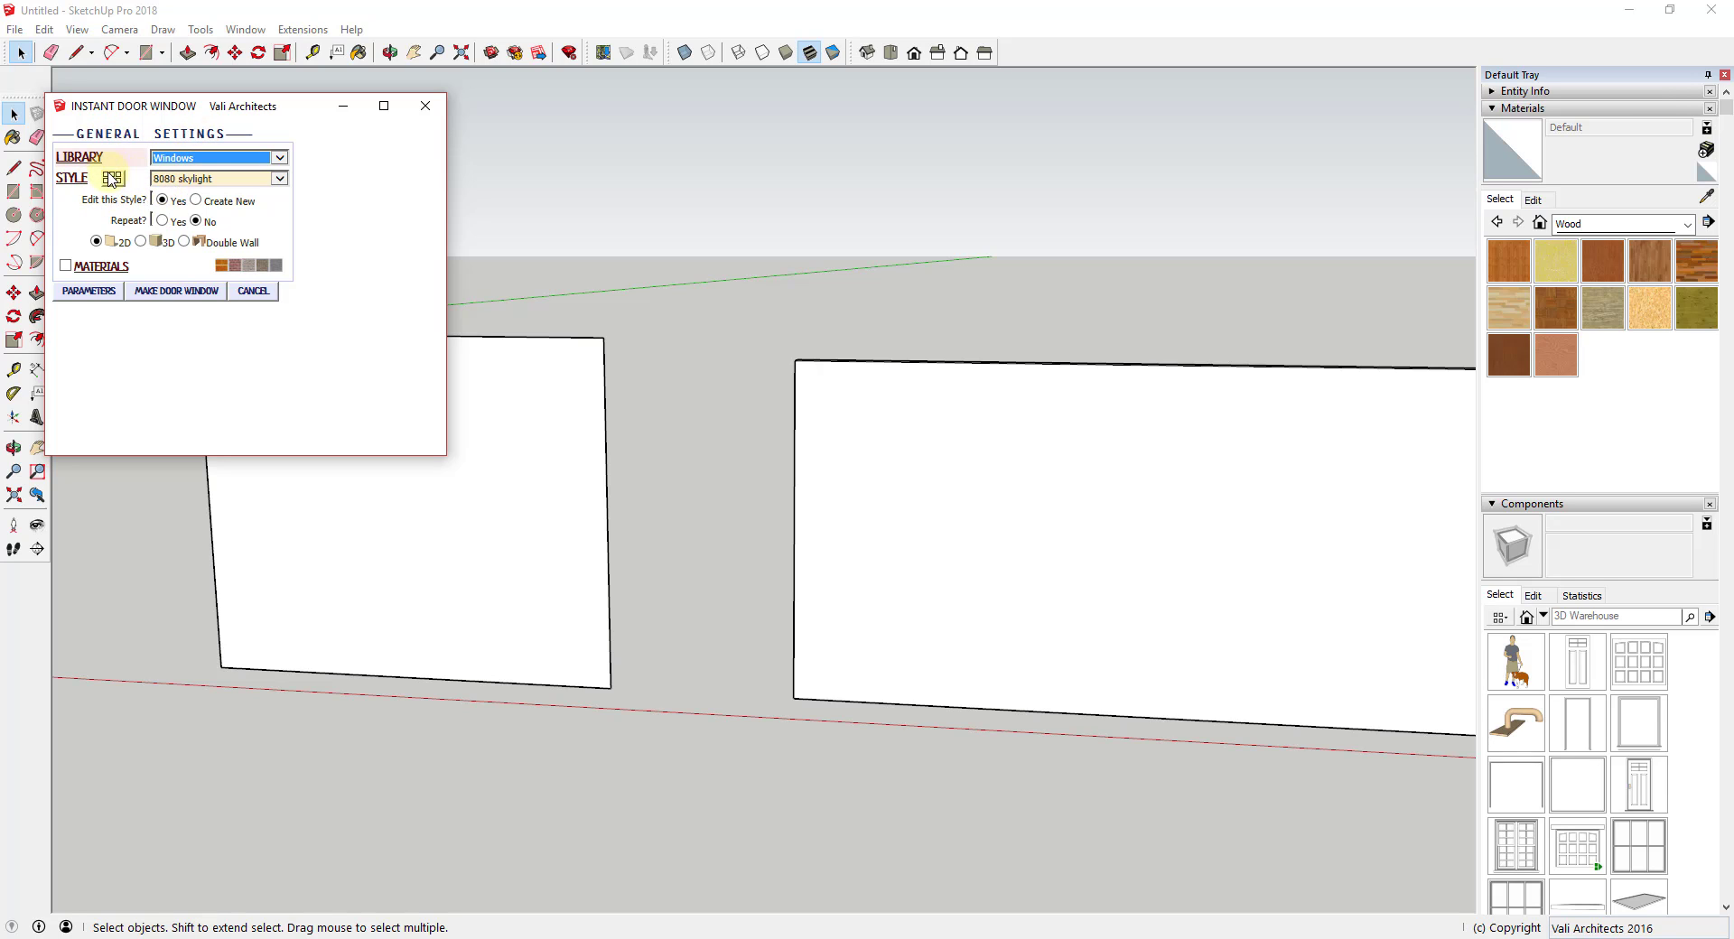
click(110, 180)
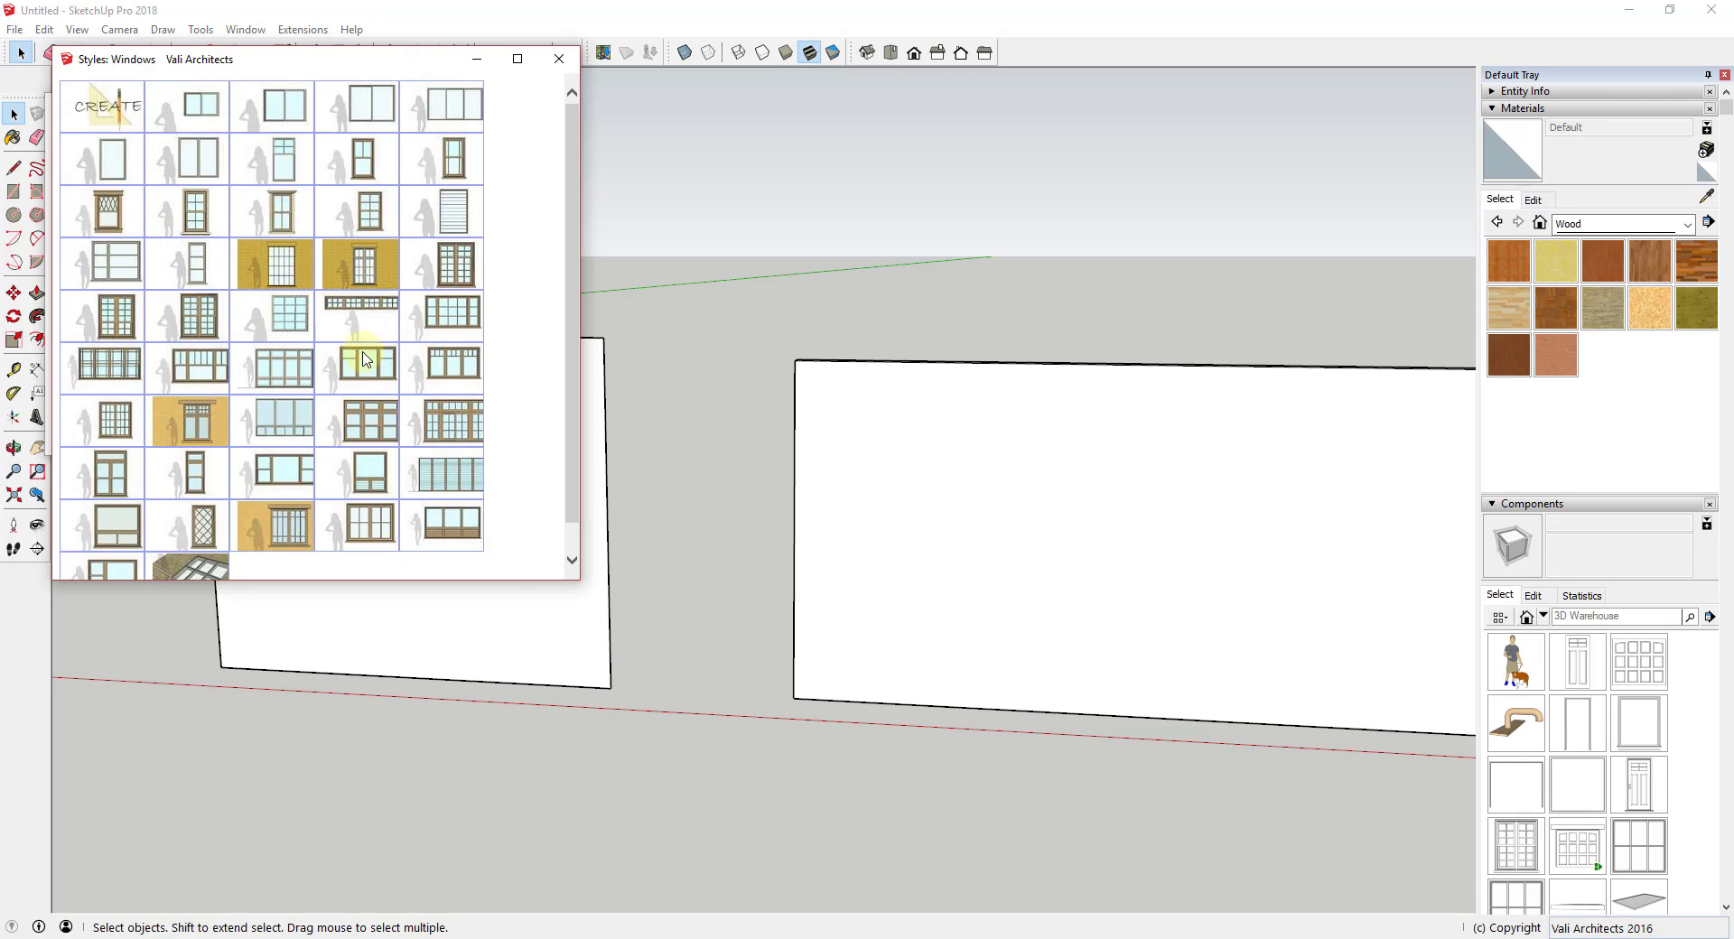
scroll(510, 348, down, 1)
scroll(511, 425, up, 1)
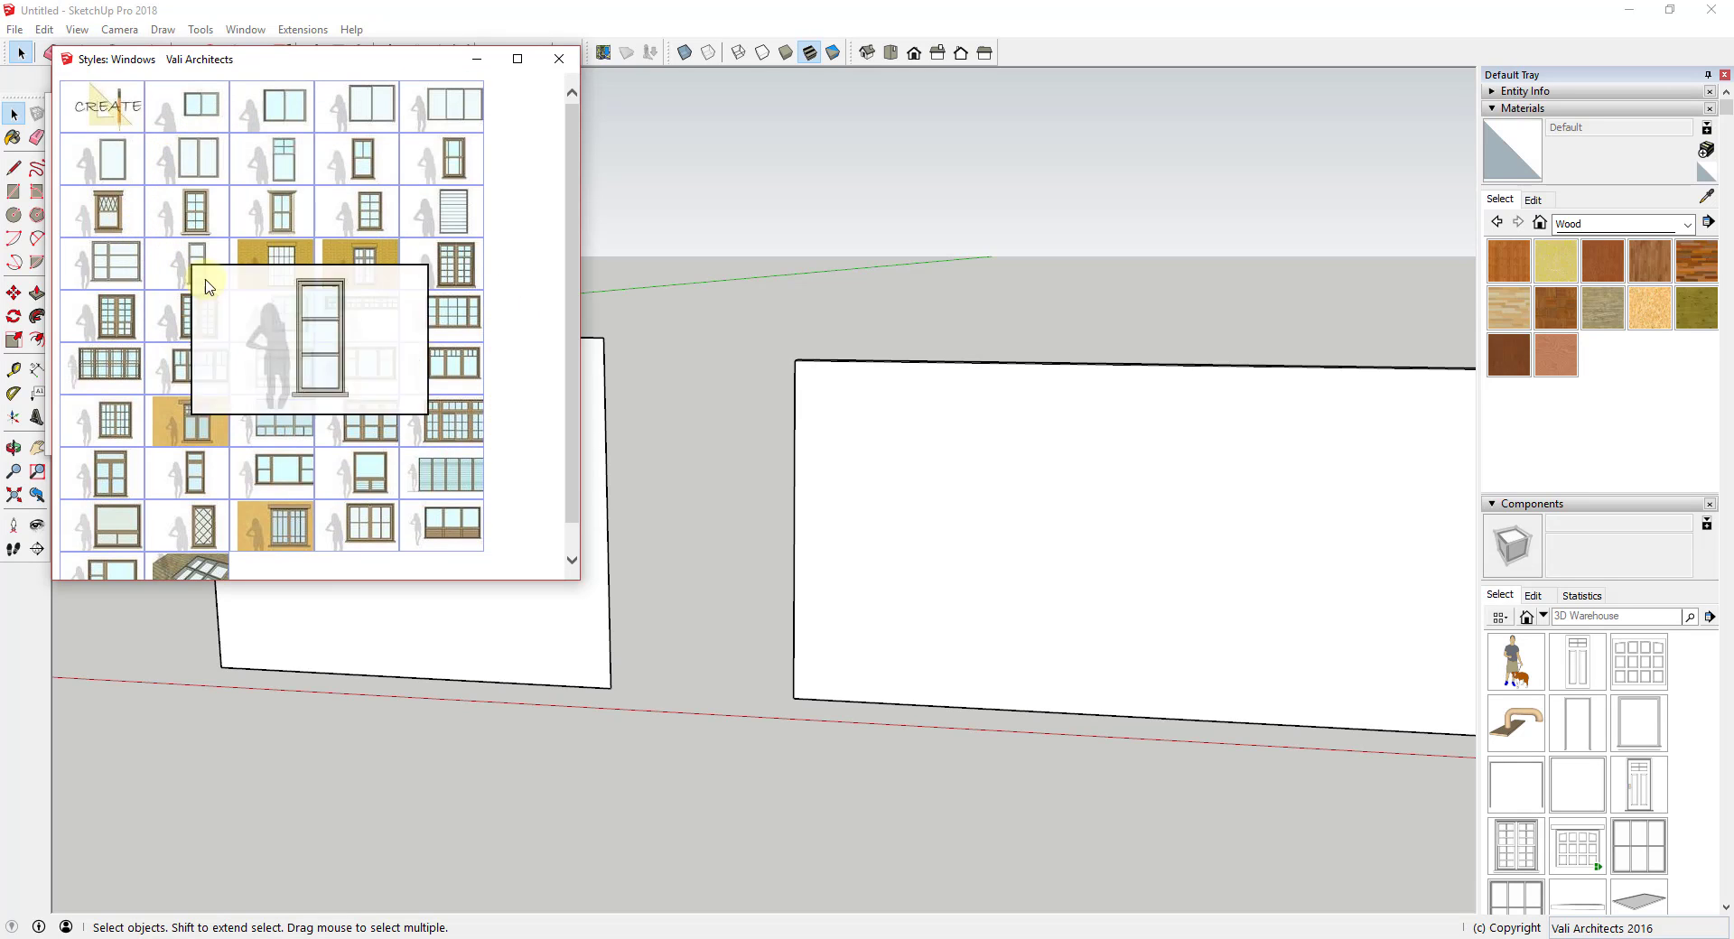
mouse_move(279, 221)
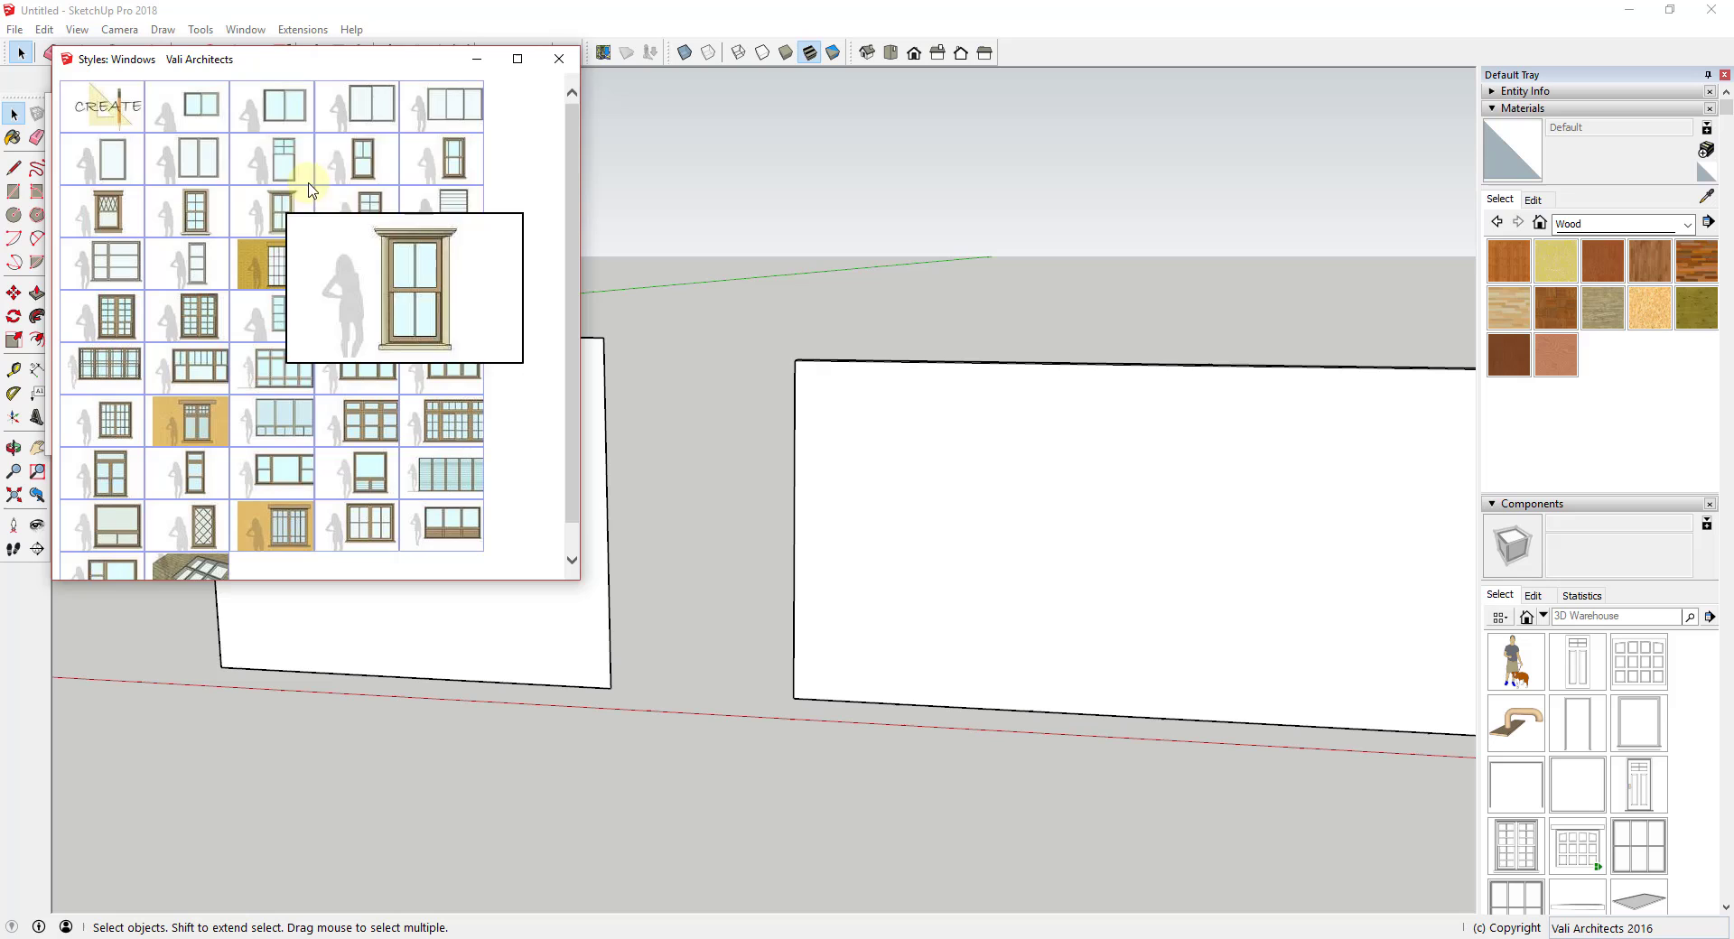
click(559, 59)
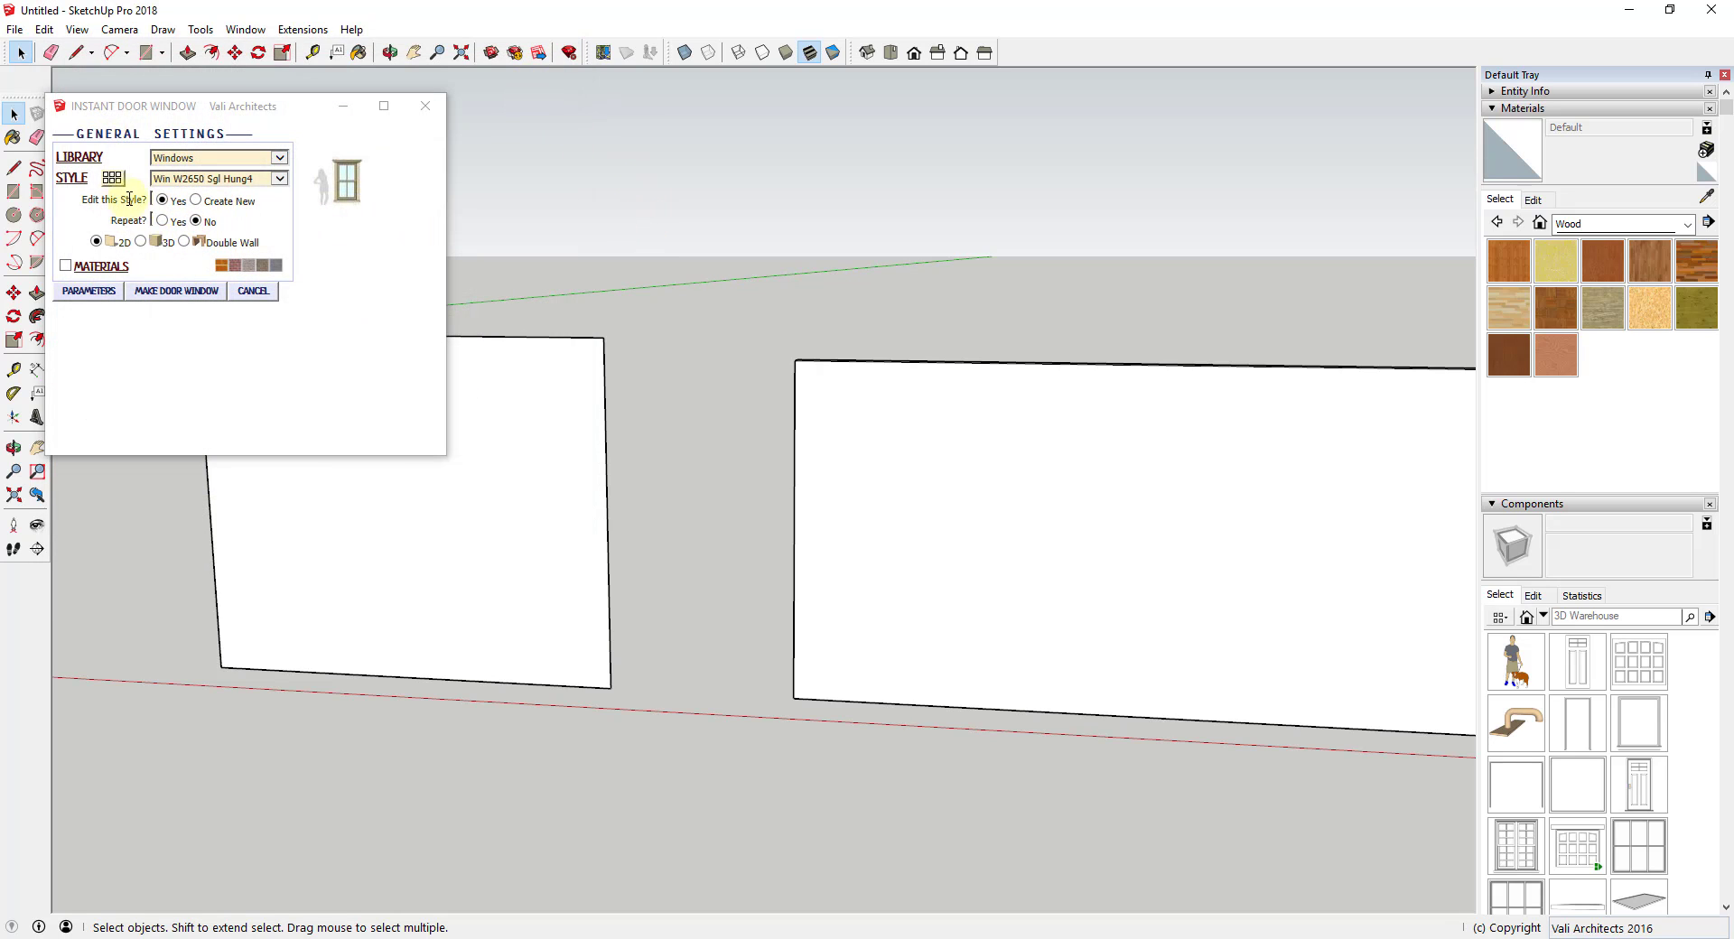
click(97, 242)
click(167, 294)
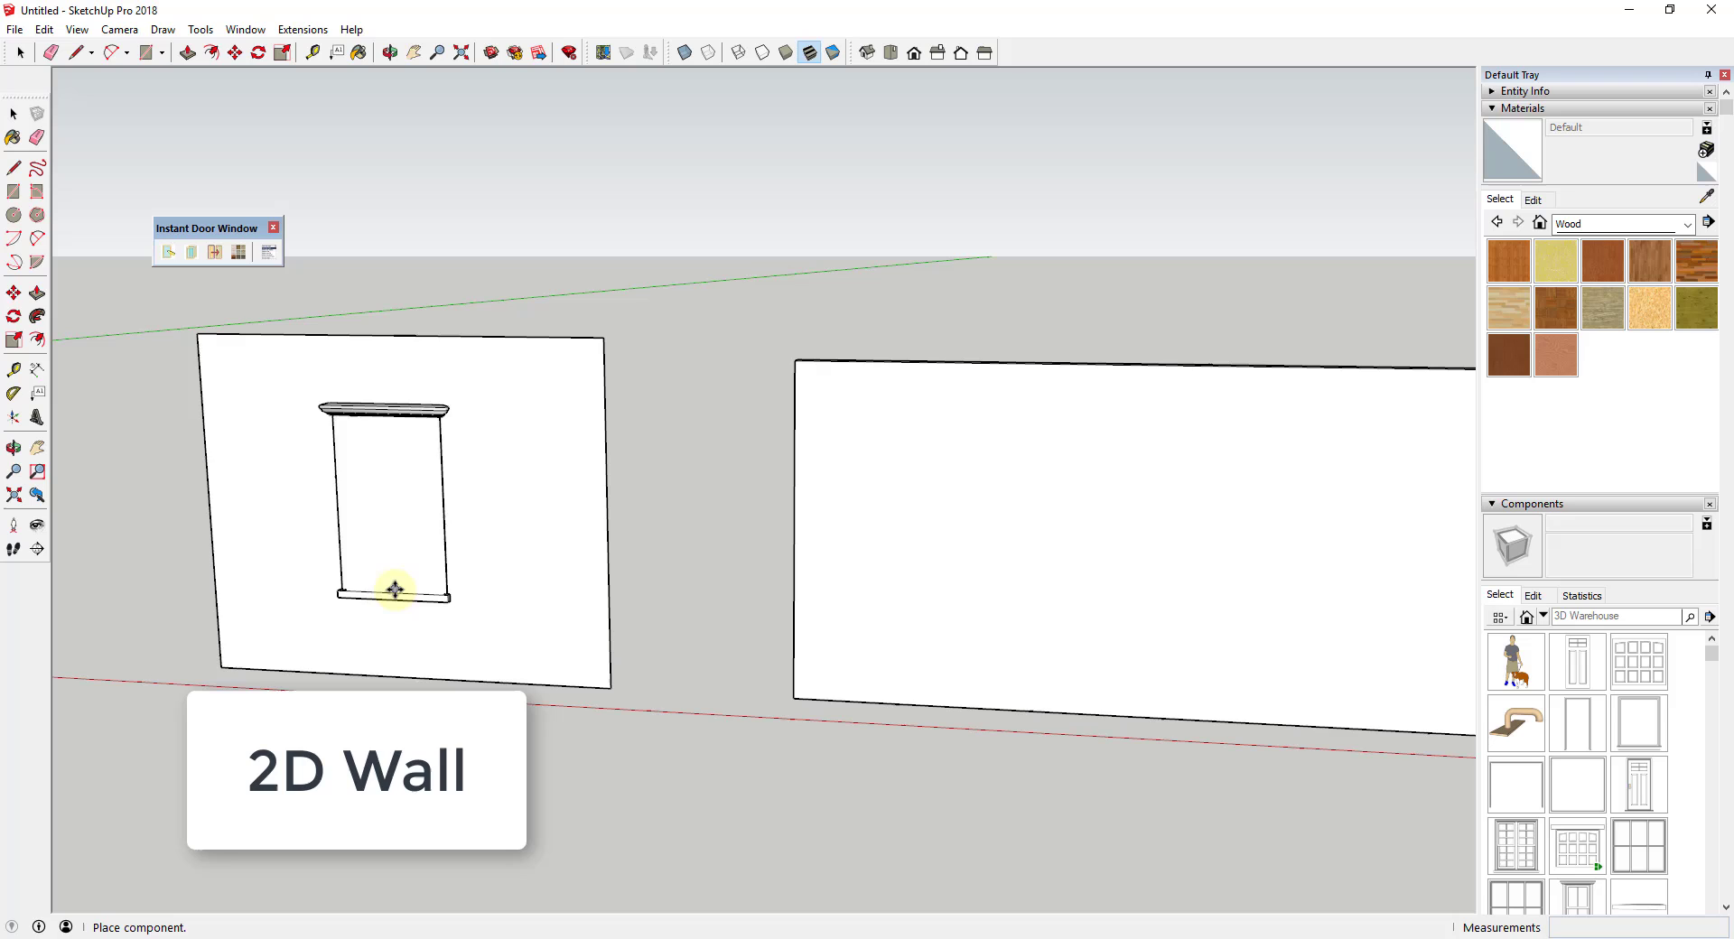
Make another Win W2650 Sgl Hung4 window with Double Wall and Make Hole Through Wall, and place it mid-wall on the neighbouring wall.
middle_drag(625, 465, 777, 484)
click(164, 253)
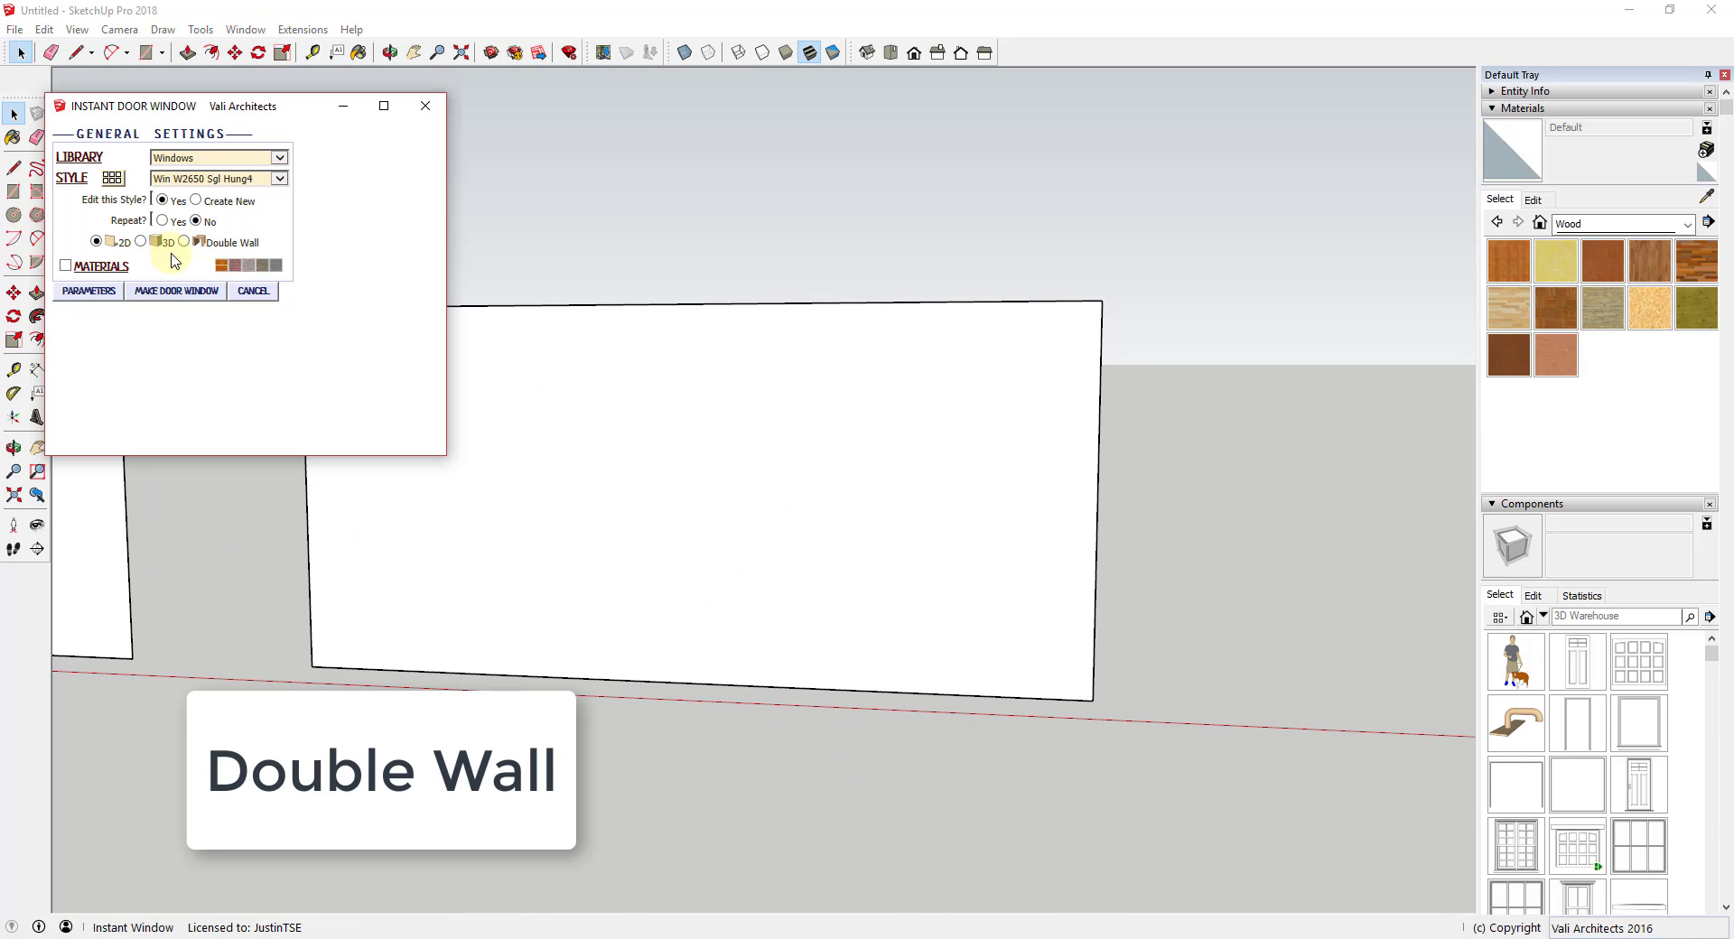
click(186, 242)
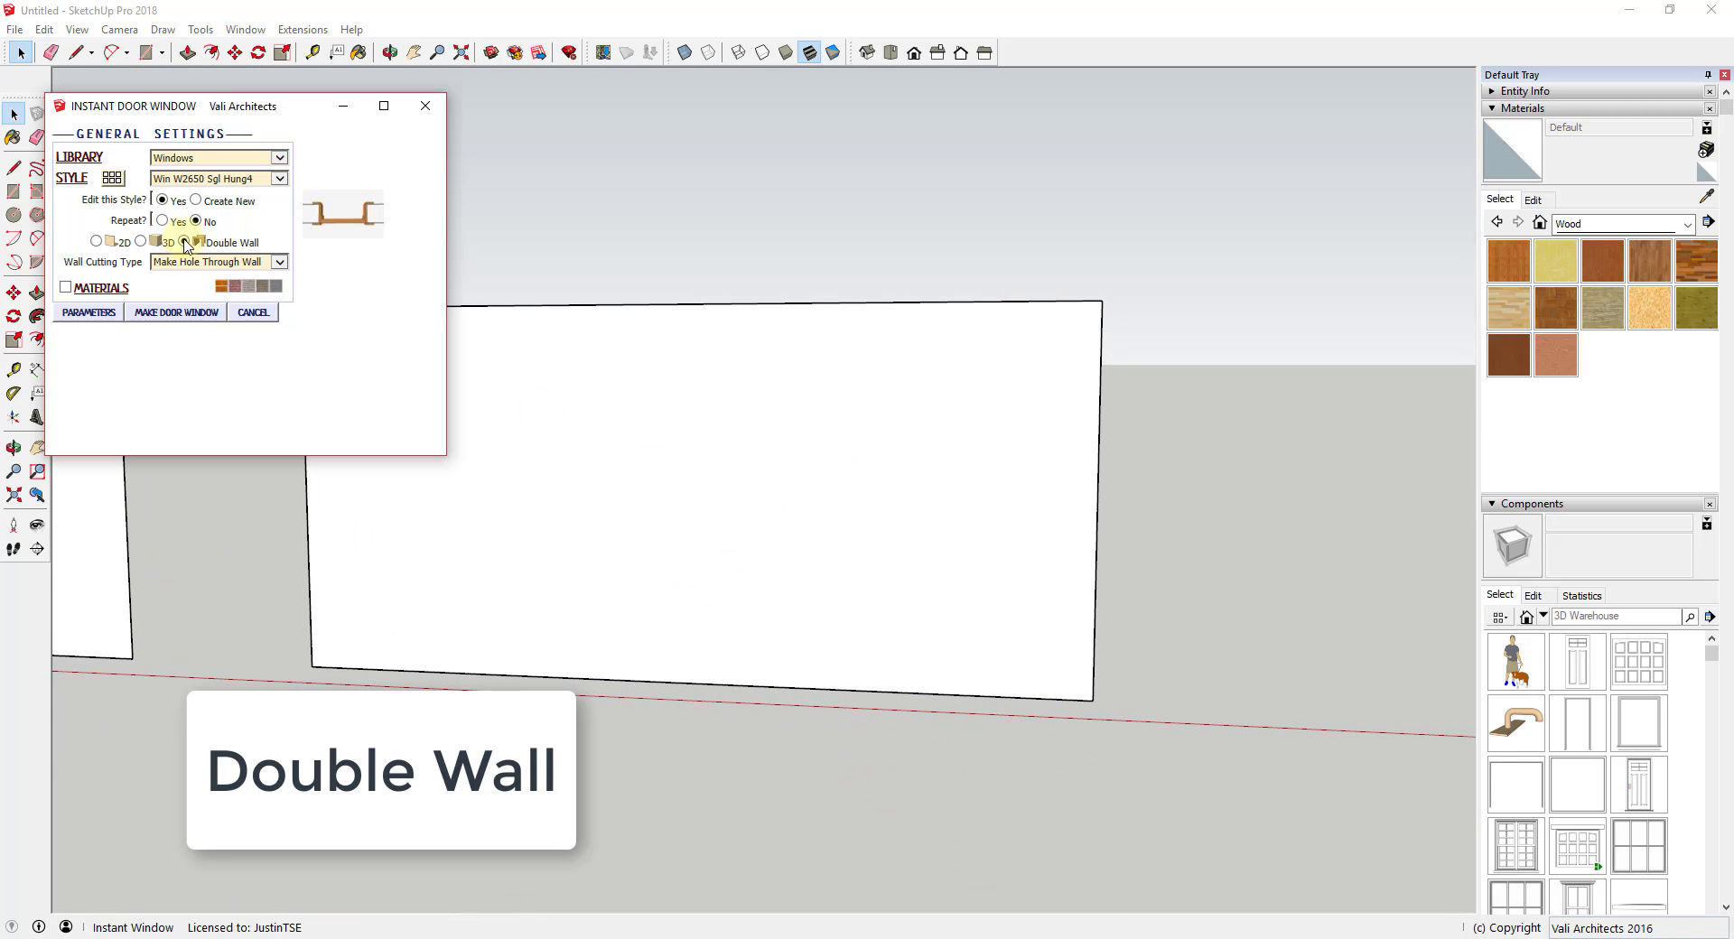
click(177, 314)
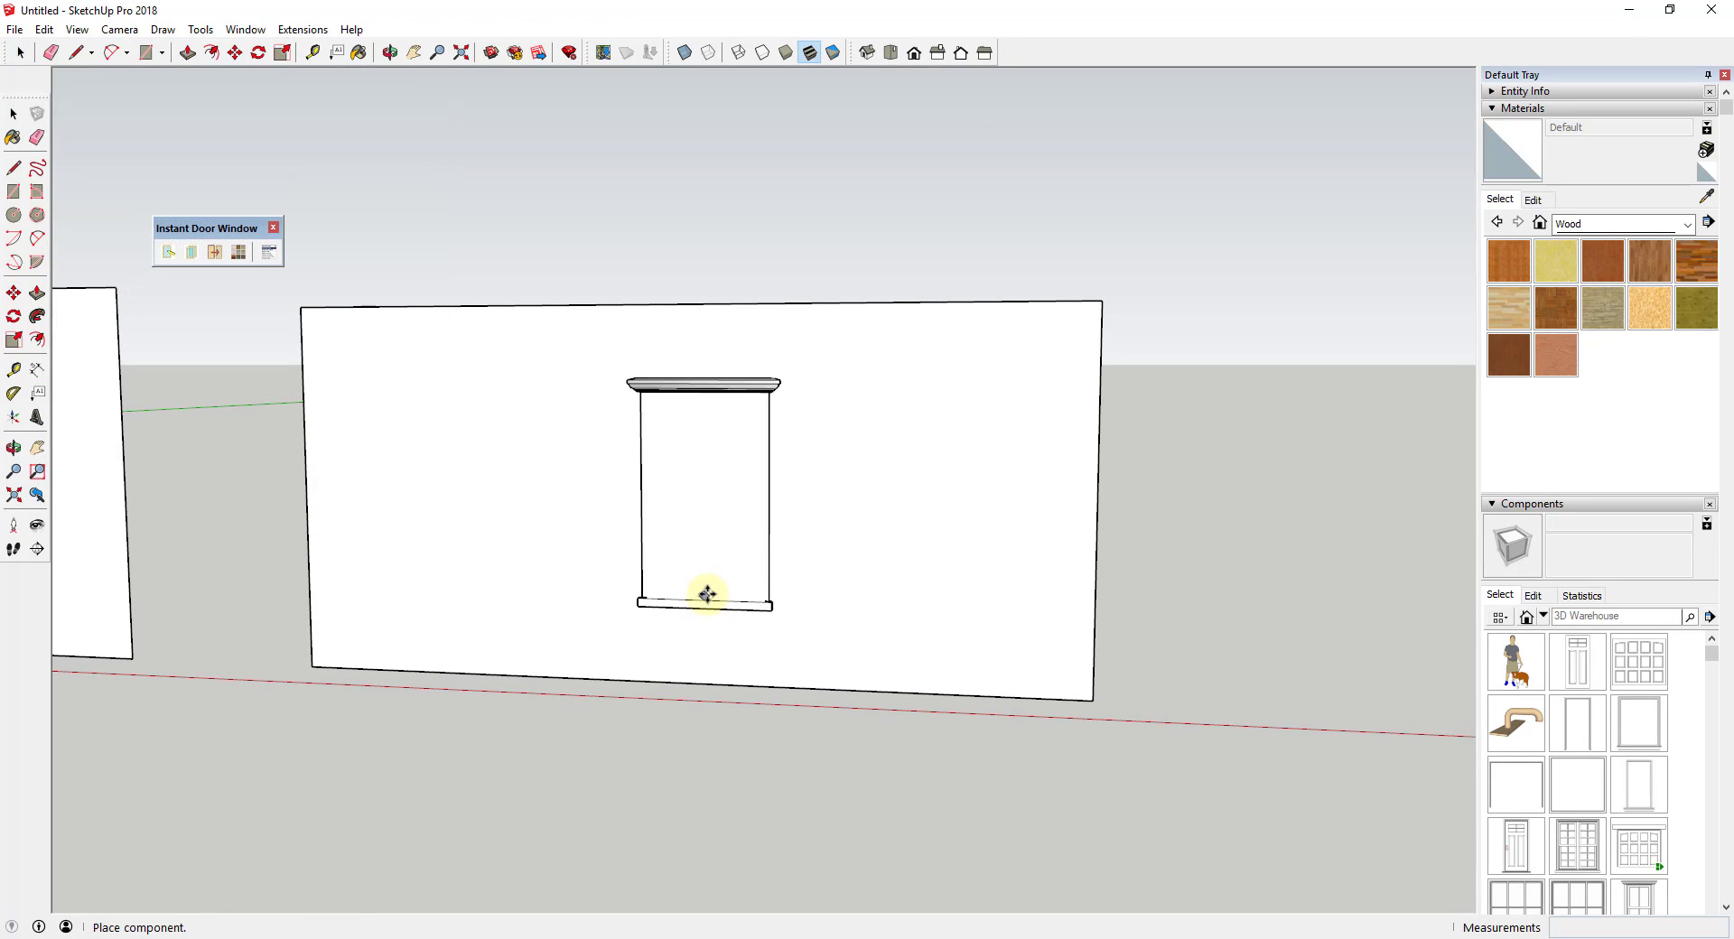
click(709, 579)
middle_drag(727, 529, 2, 492)
middle_drag(651, 506, 715, 530)
key(space)
scroll(418, 483, down, 4)
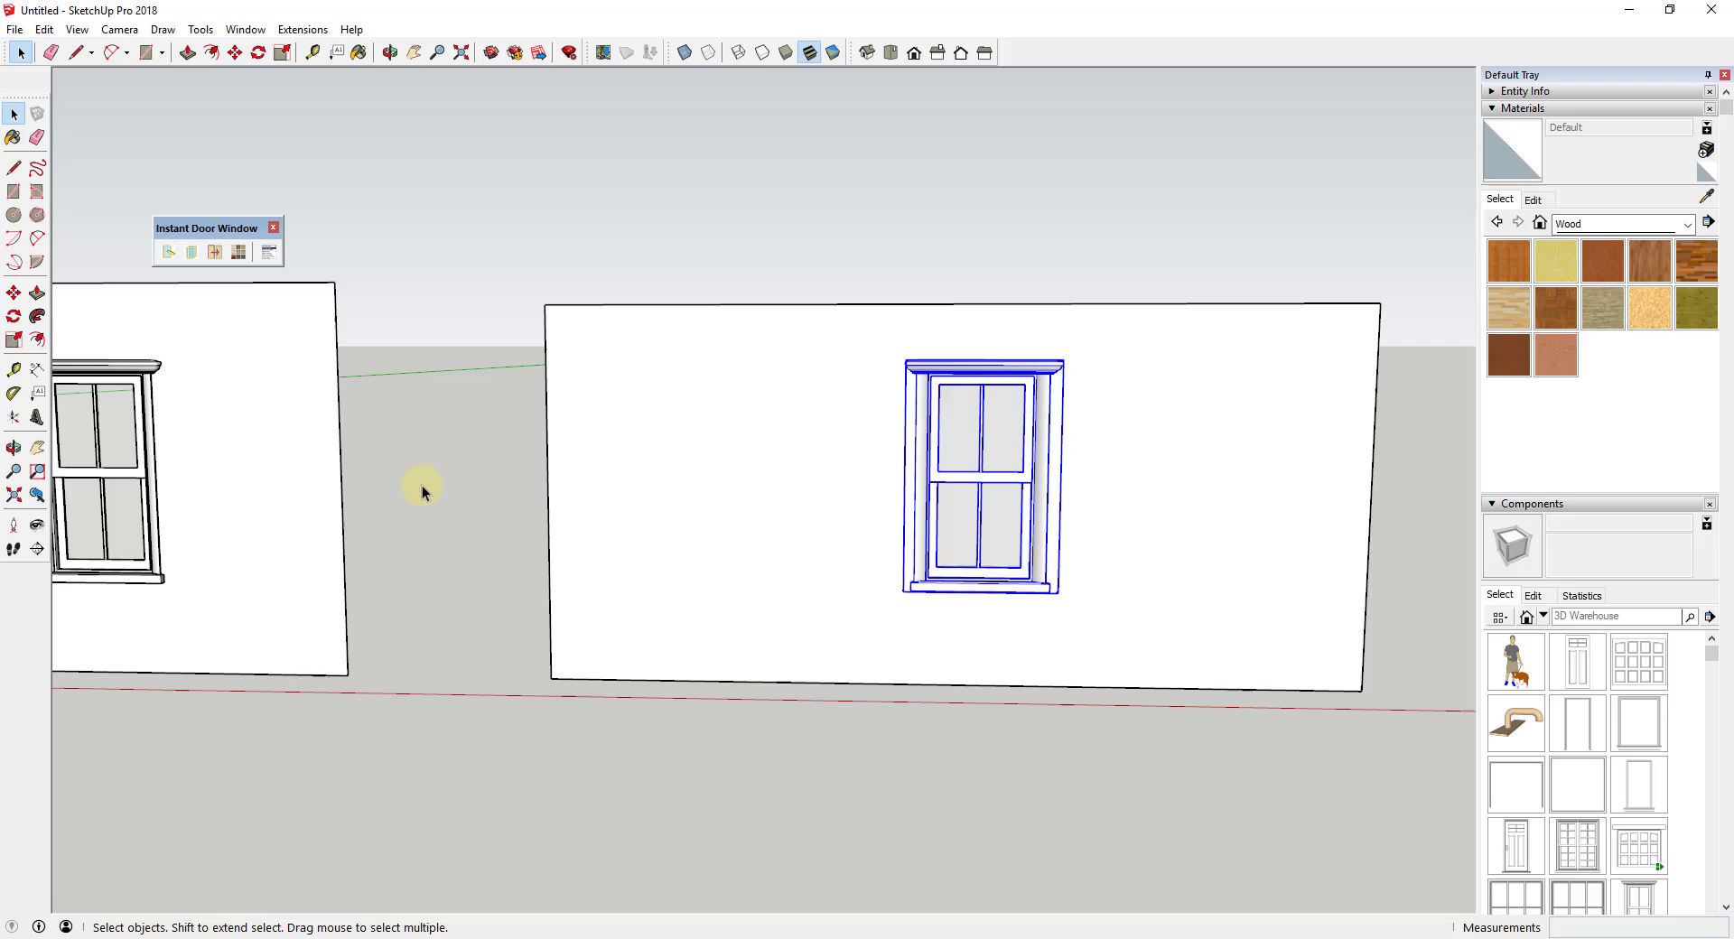
Try to make a Win W2650 Sgl Hung4 double-wall window on the grouped wall without opening the group for editing.
middle_drag(1290, 433, 679, 466)
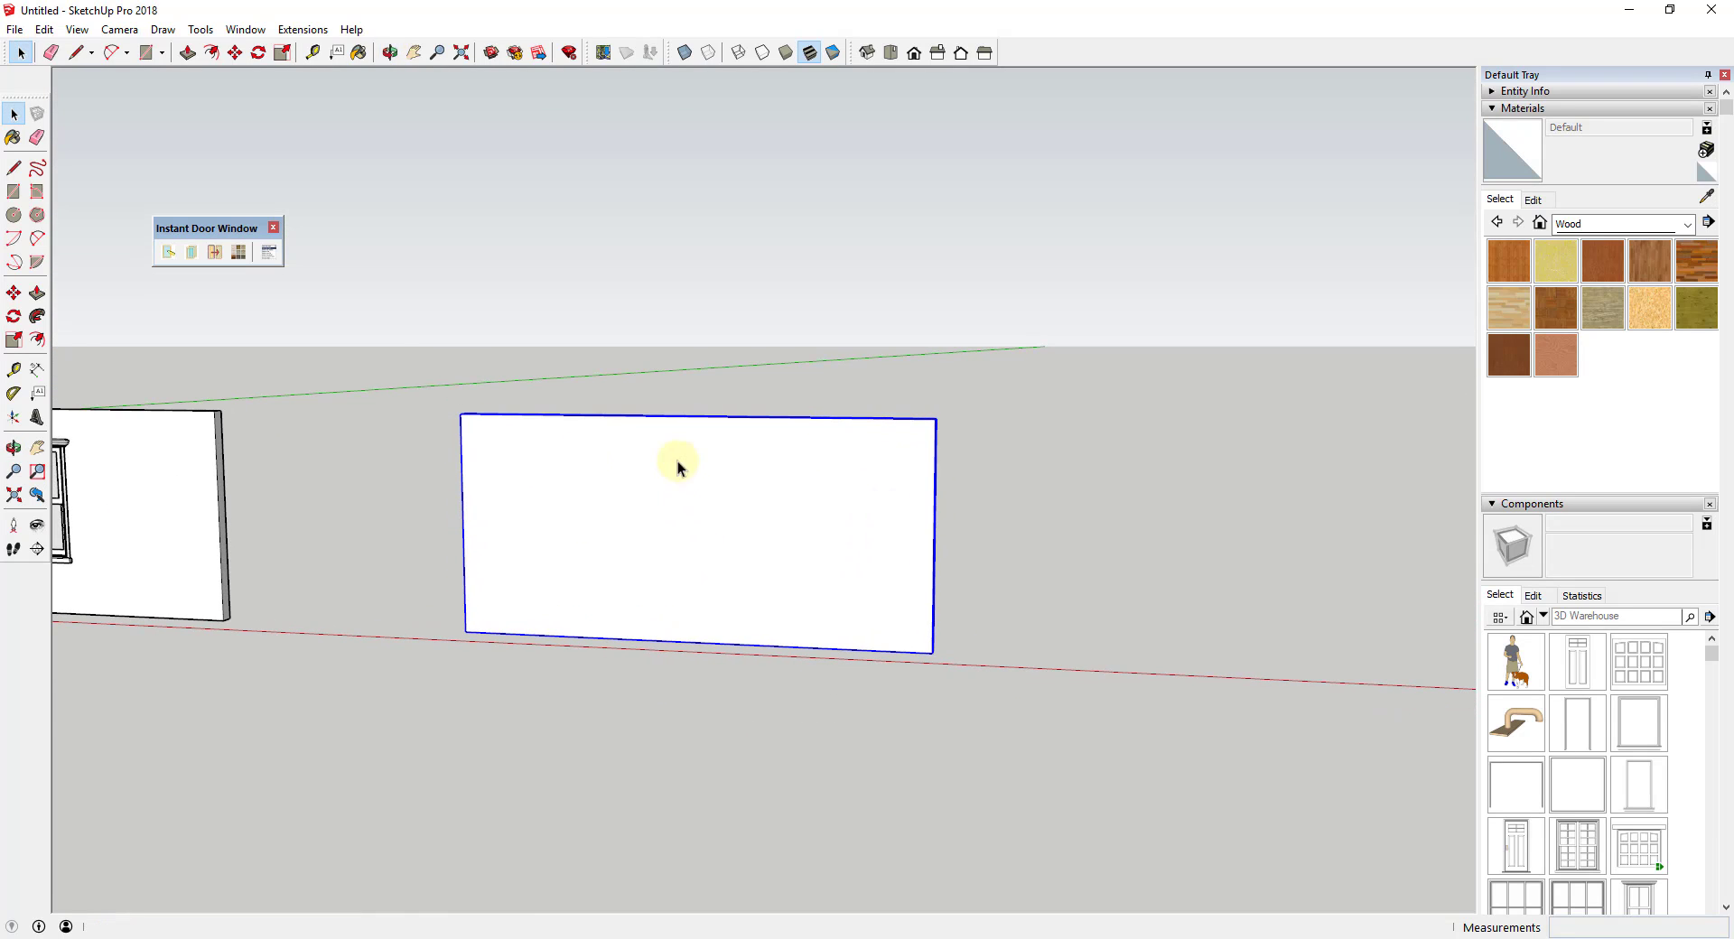
click(169, 252)
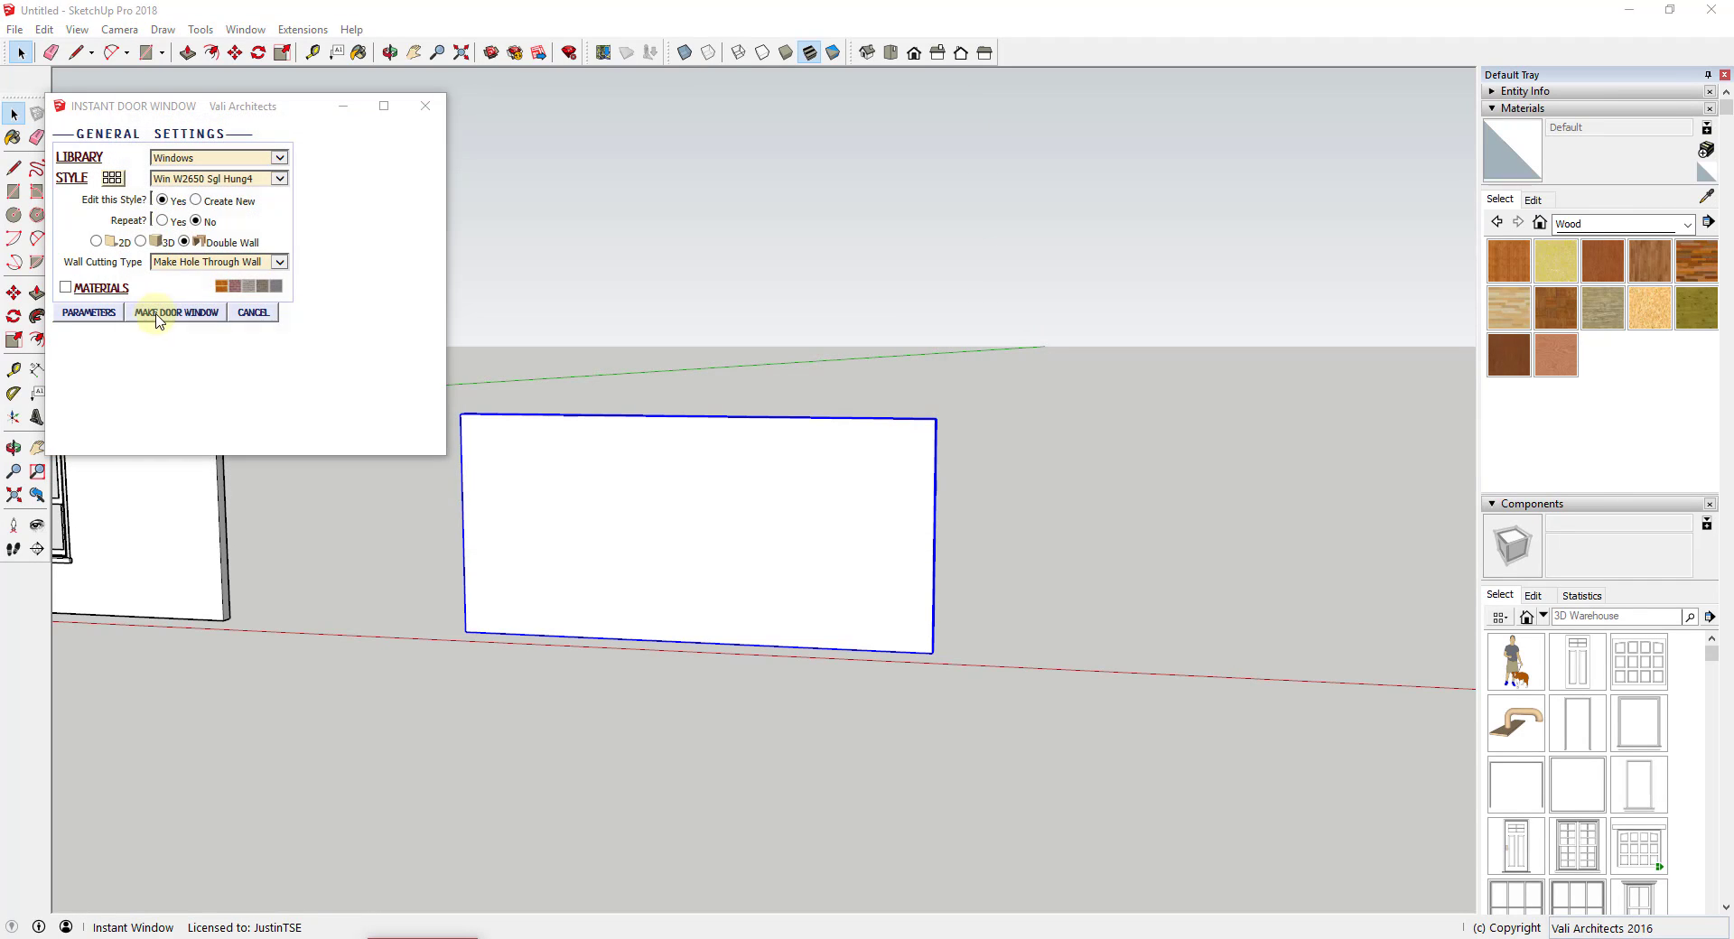
click(634, 577)
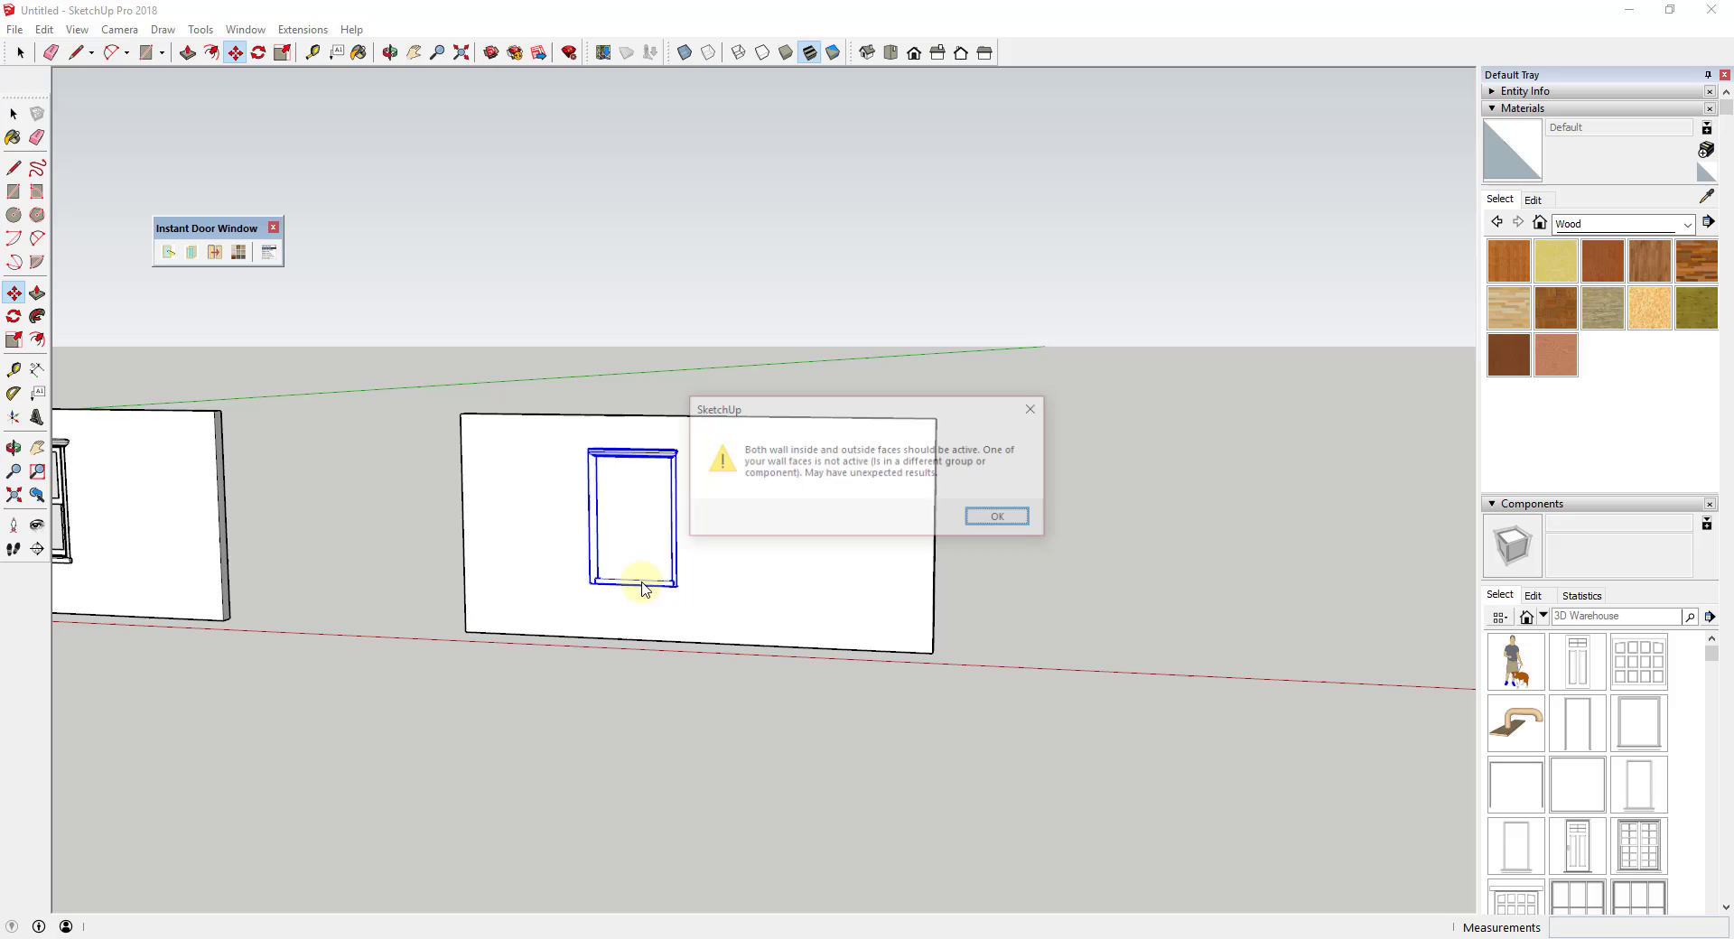
click(1000, 523)
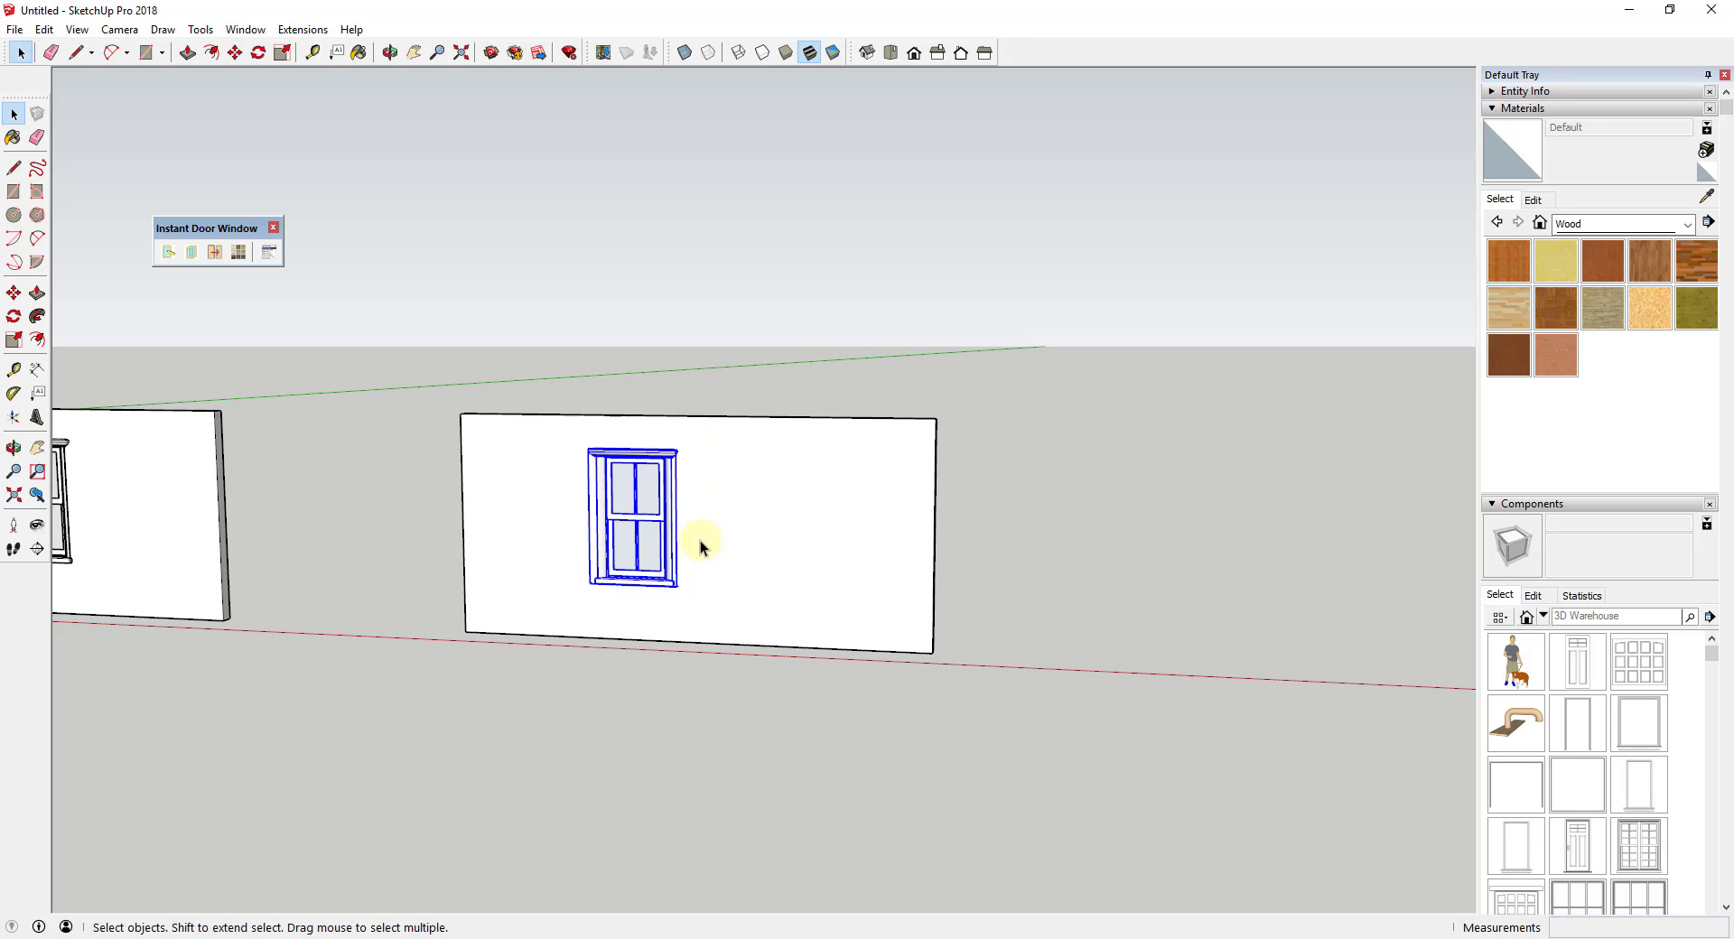
middle_drag(697, 544, 746, 538)
Open the wall group for editing and place a Win W2650 Sgl Hung4 double-wall window with Make Hole Through Wall inside it.
double_click(712, 506)
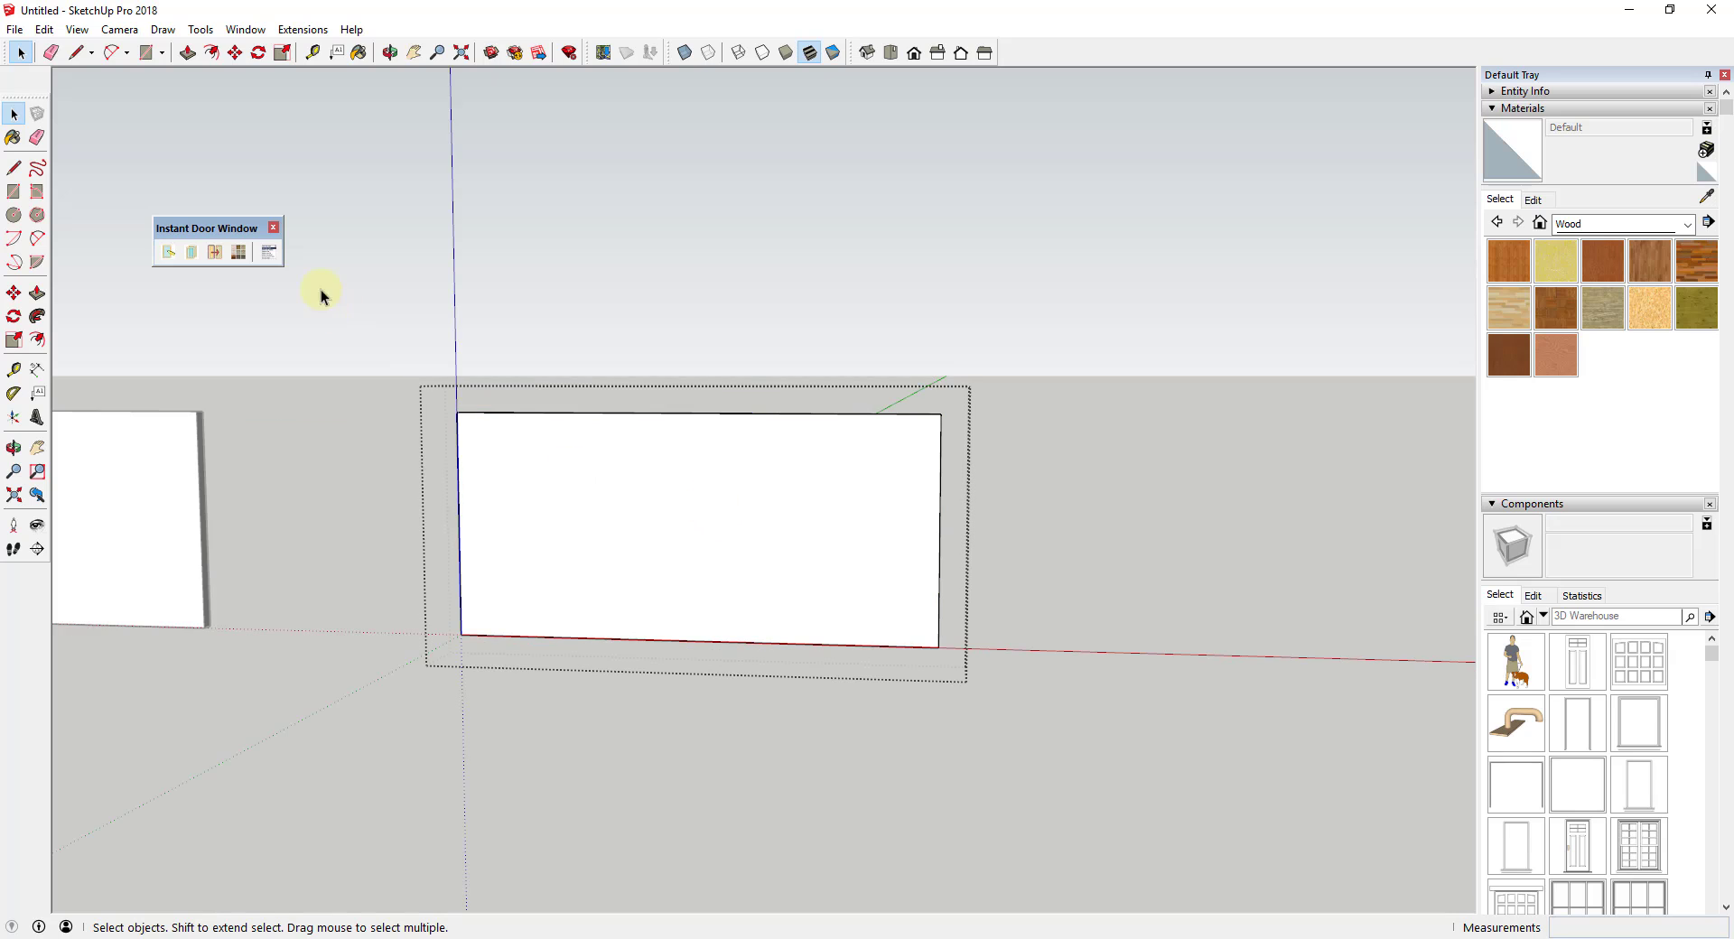
middle_drag(585, 373, 605, 532)
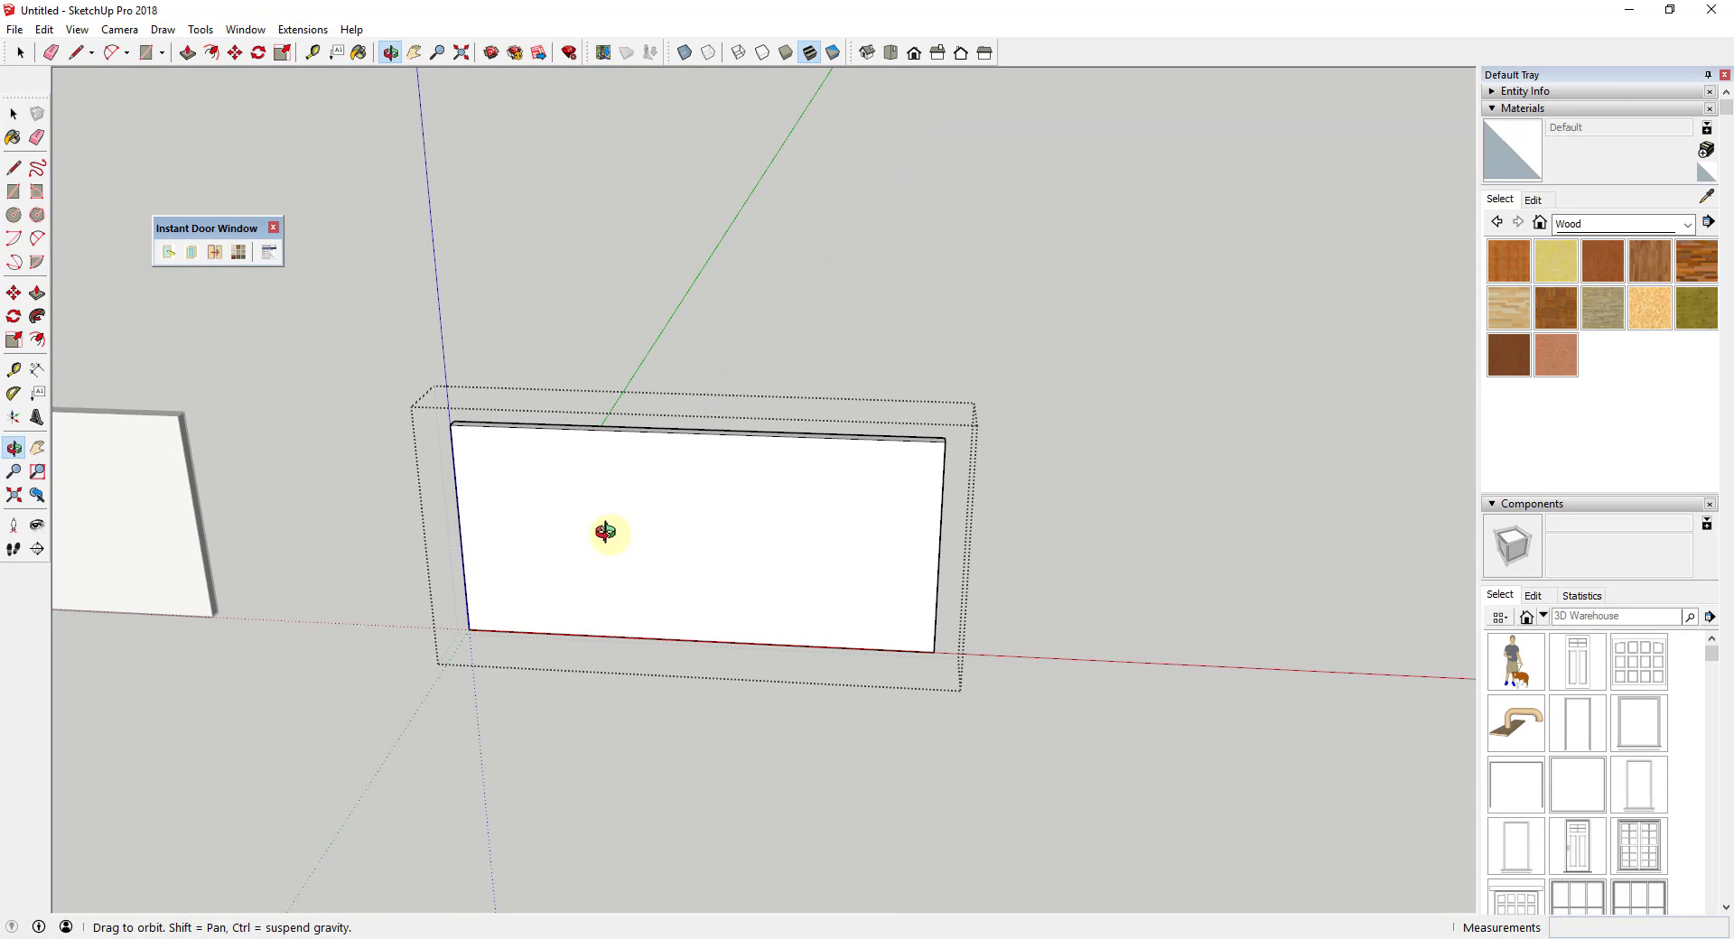
click(167, 253)
click(155, 312)
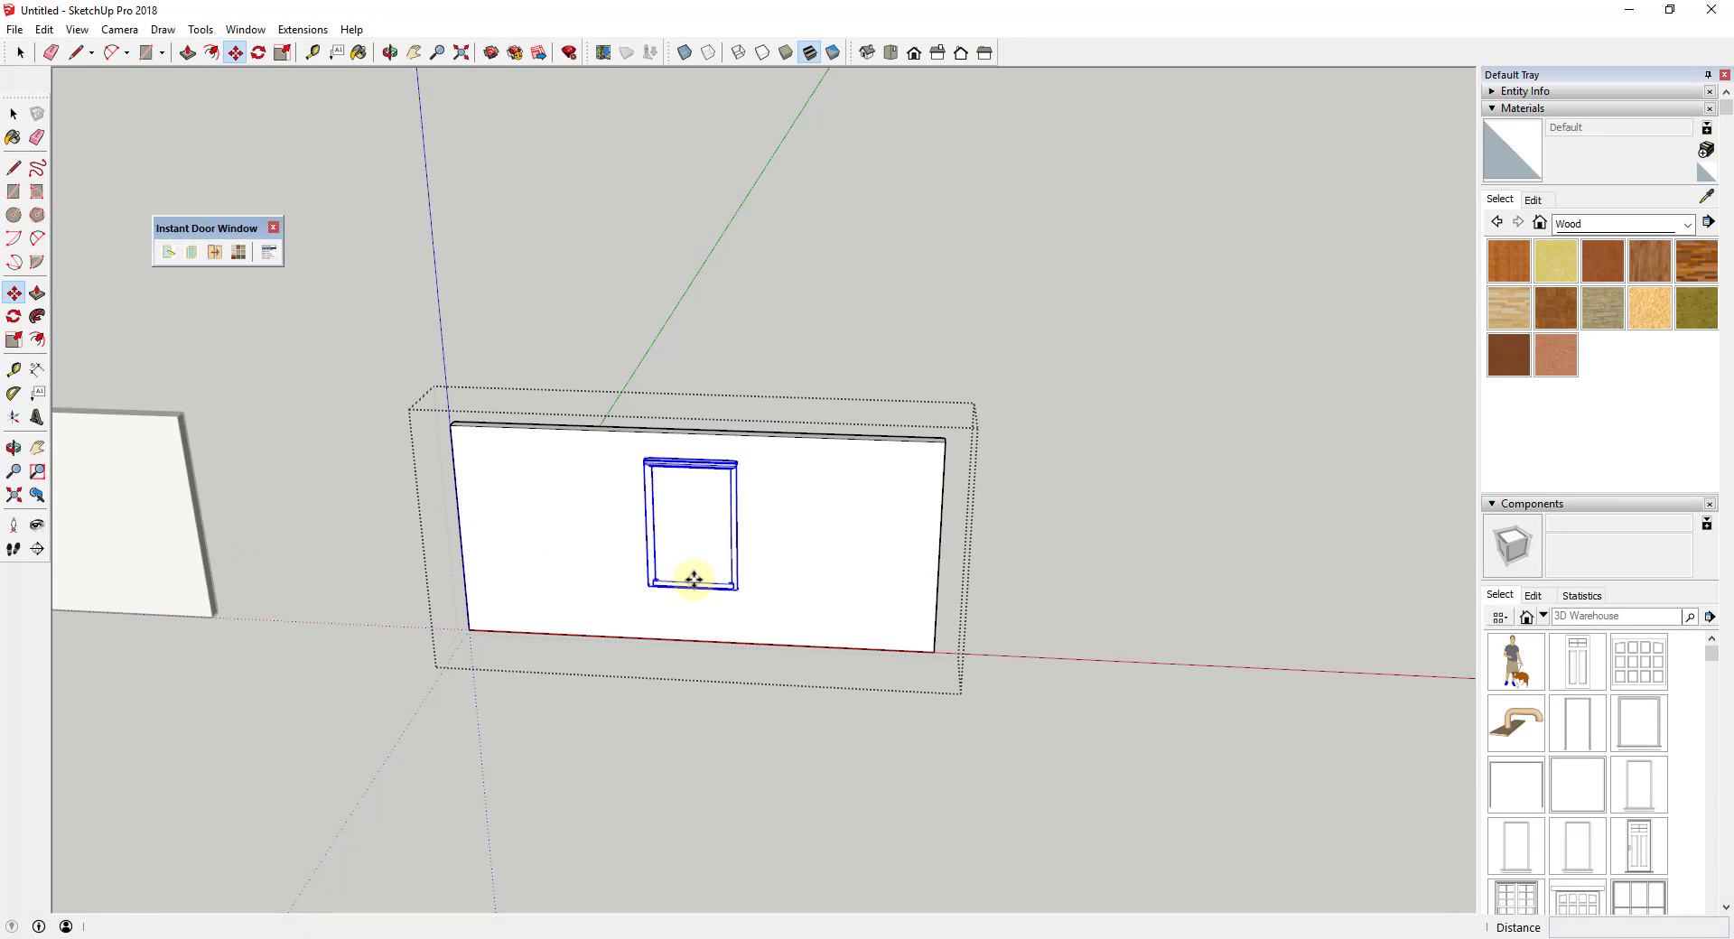
middle_drag(766, 572, 1114, 468)
scroll(732, 511, up, 5)
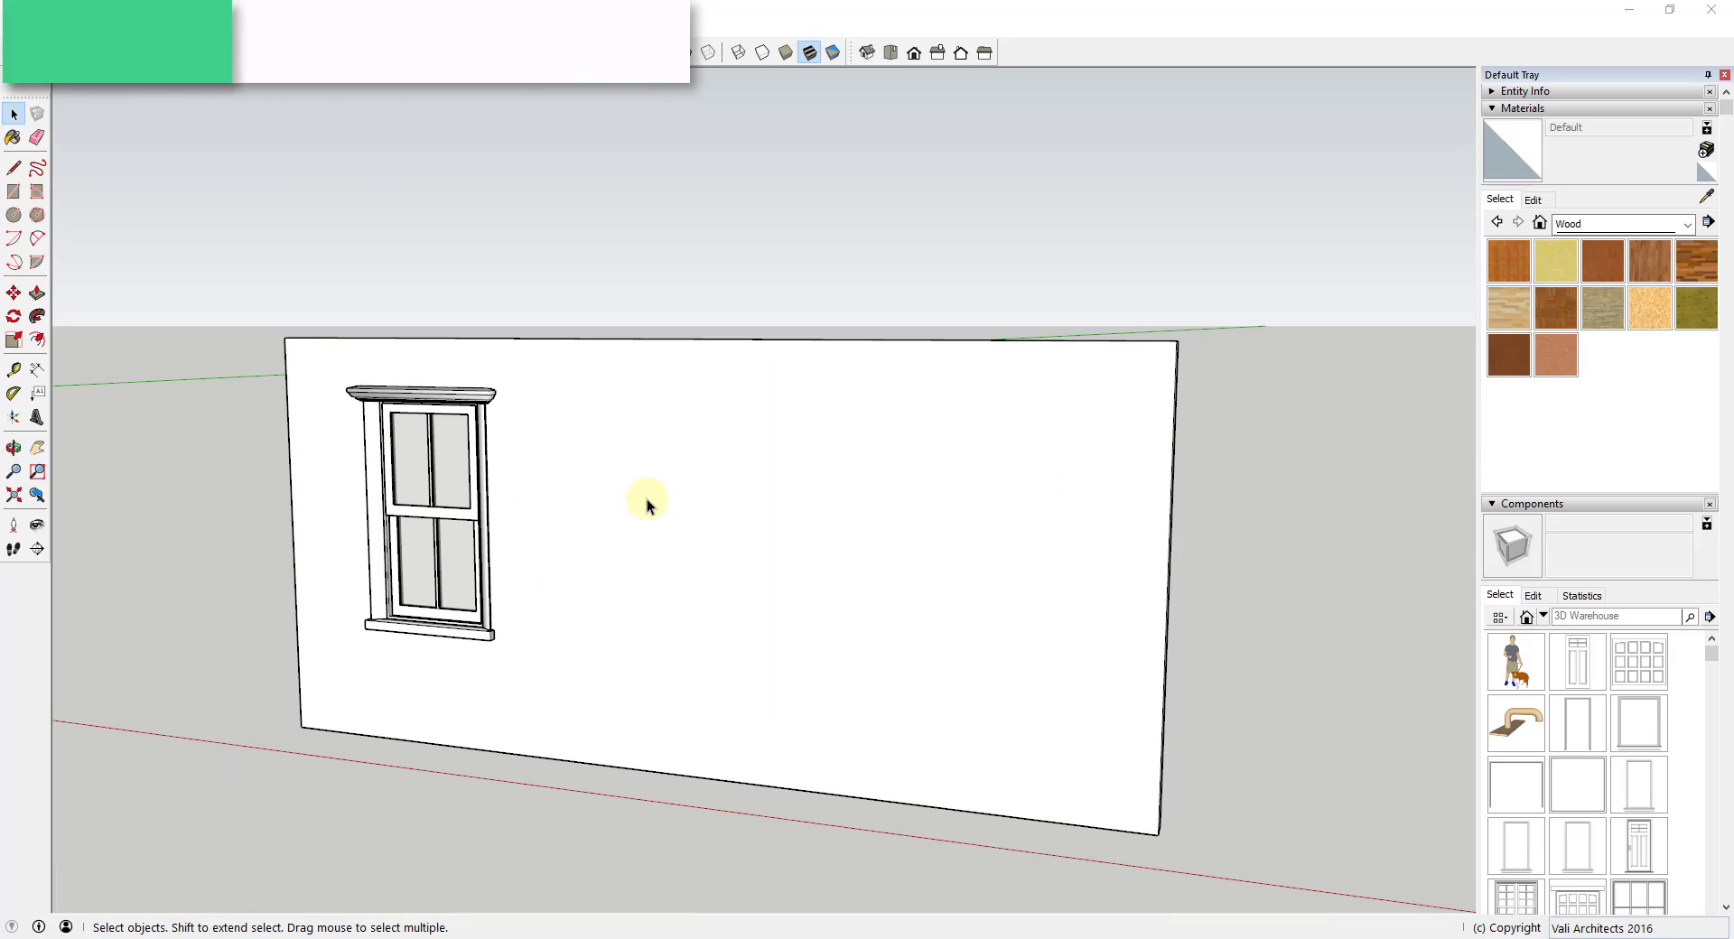
Reopen the wall group, start a new window in the Win W2040 Cottage2 style and set its width to 4'.
double_click(652, 502)
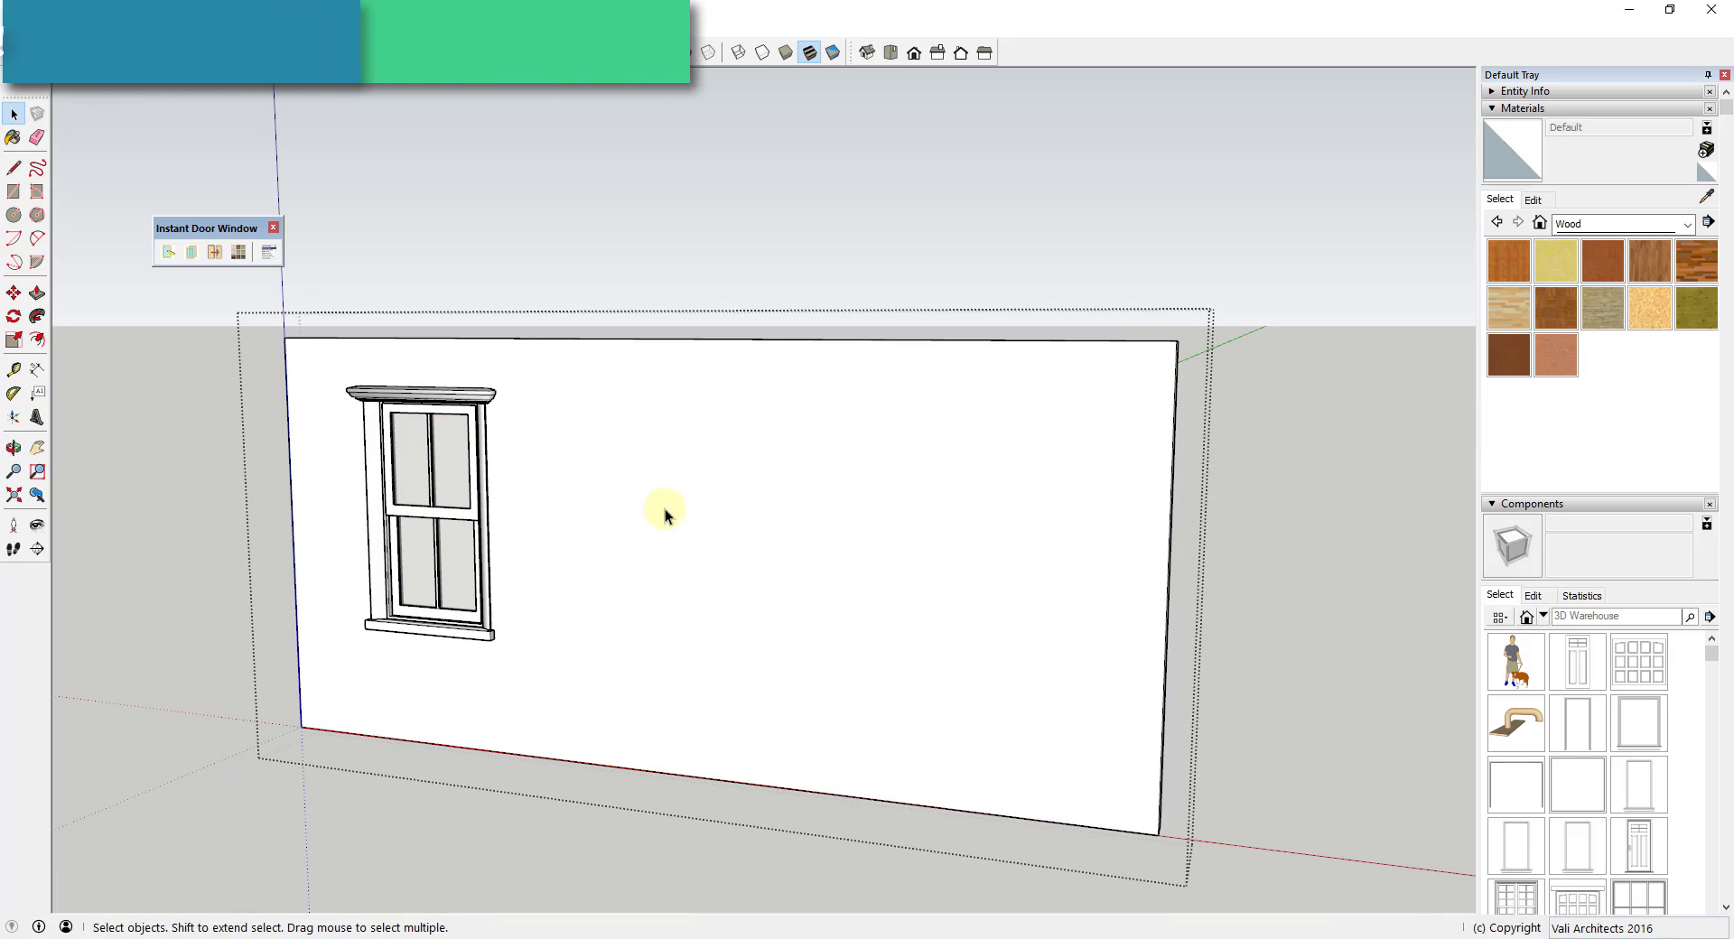
click(167, 253)
click(112, 178)
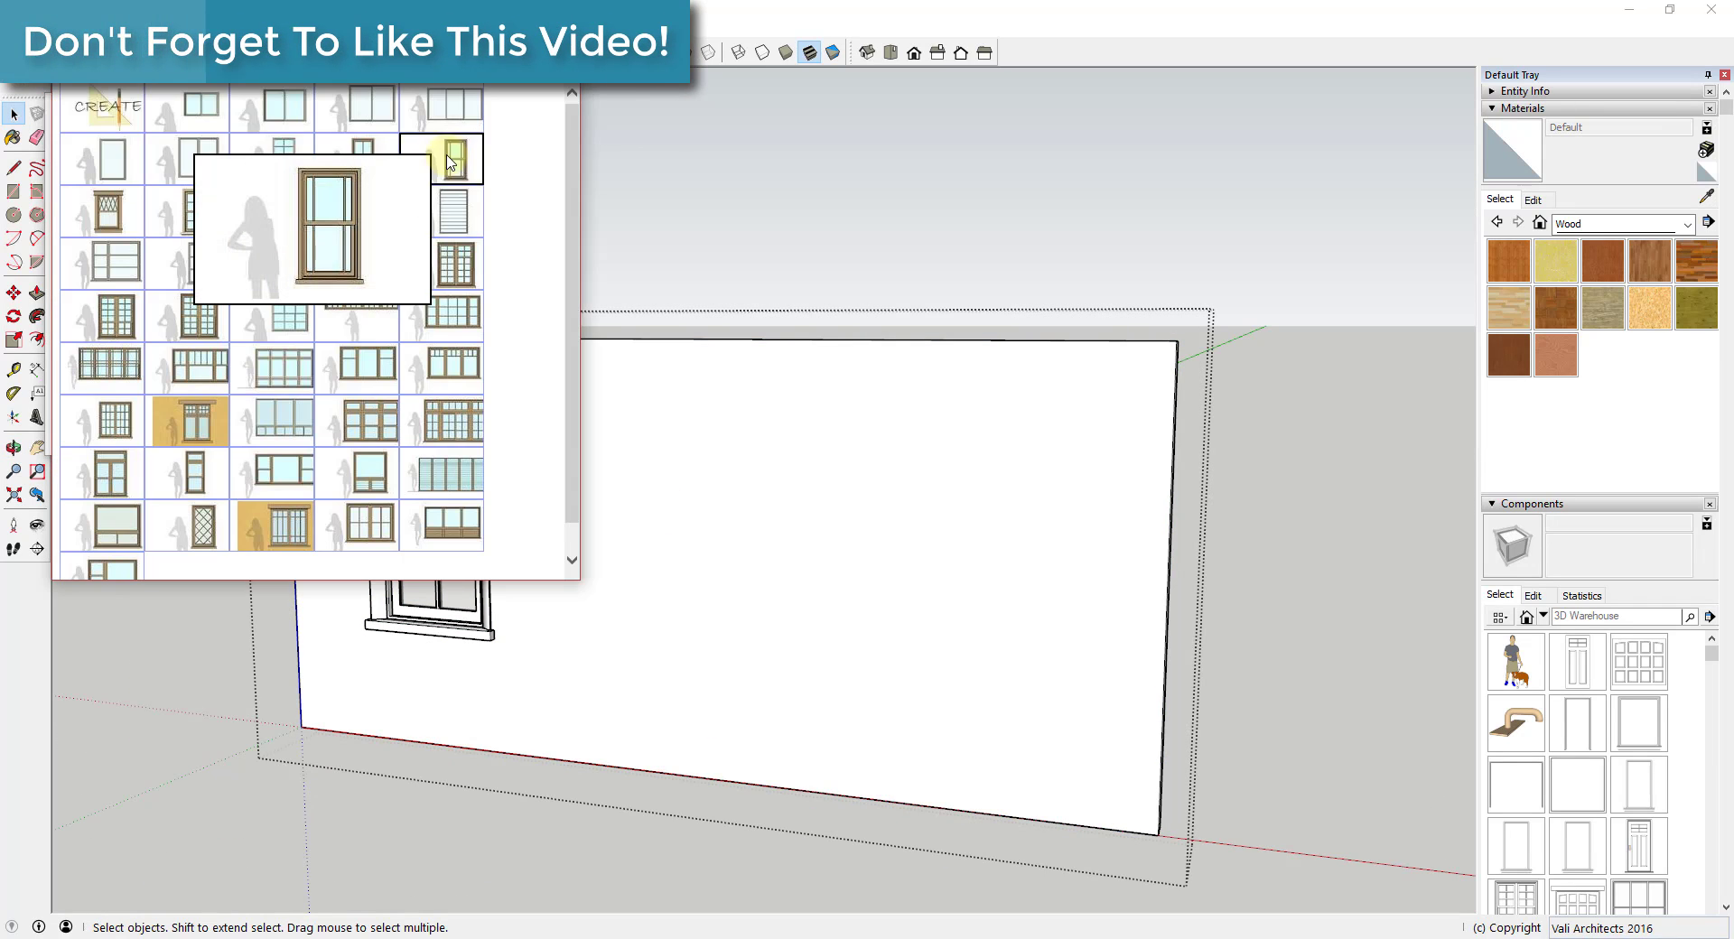
scroll(181, 271, down, 3)
click(136, 325)
click(89, 313)
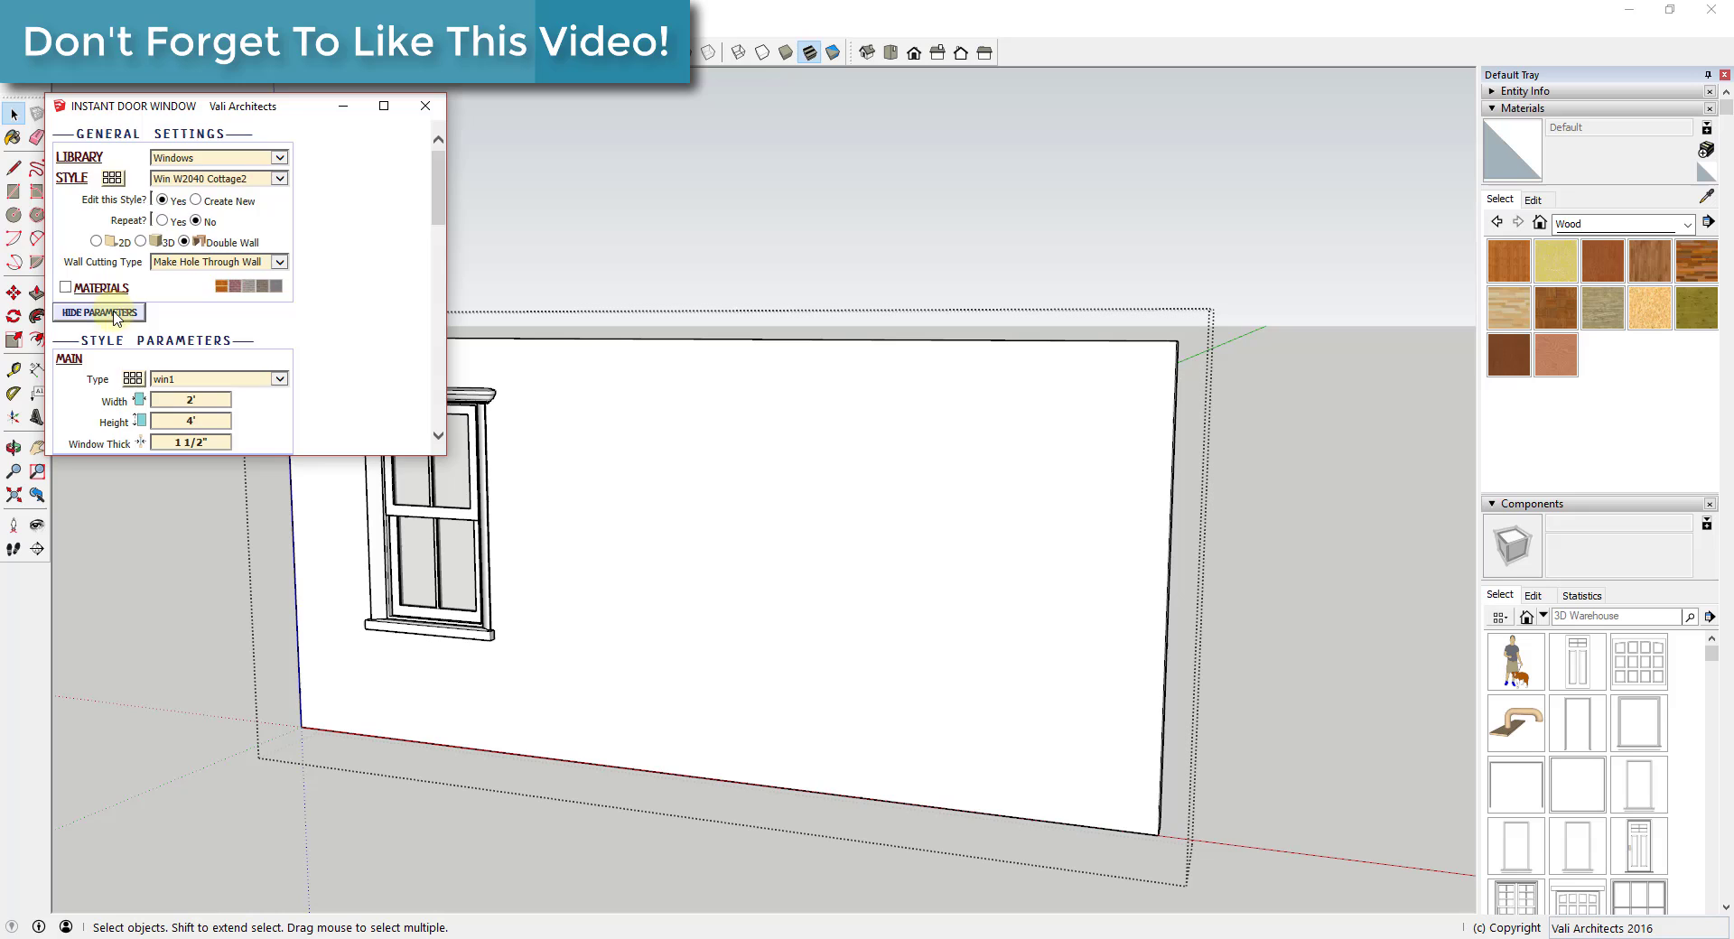
scroll(172, 271, down, 3)
click(176, 250)
key(Tab)
key(Tab)
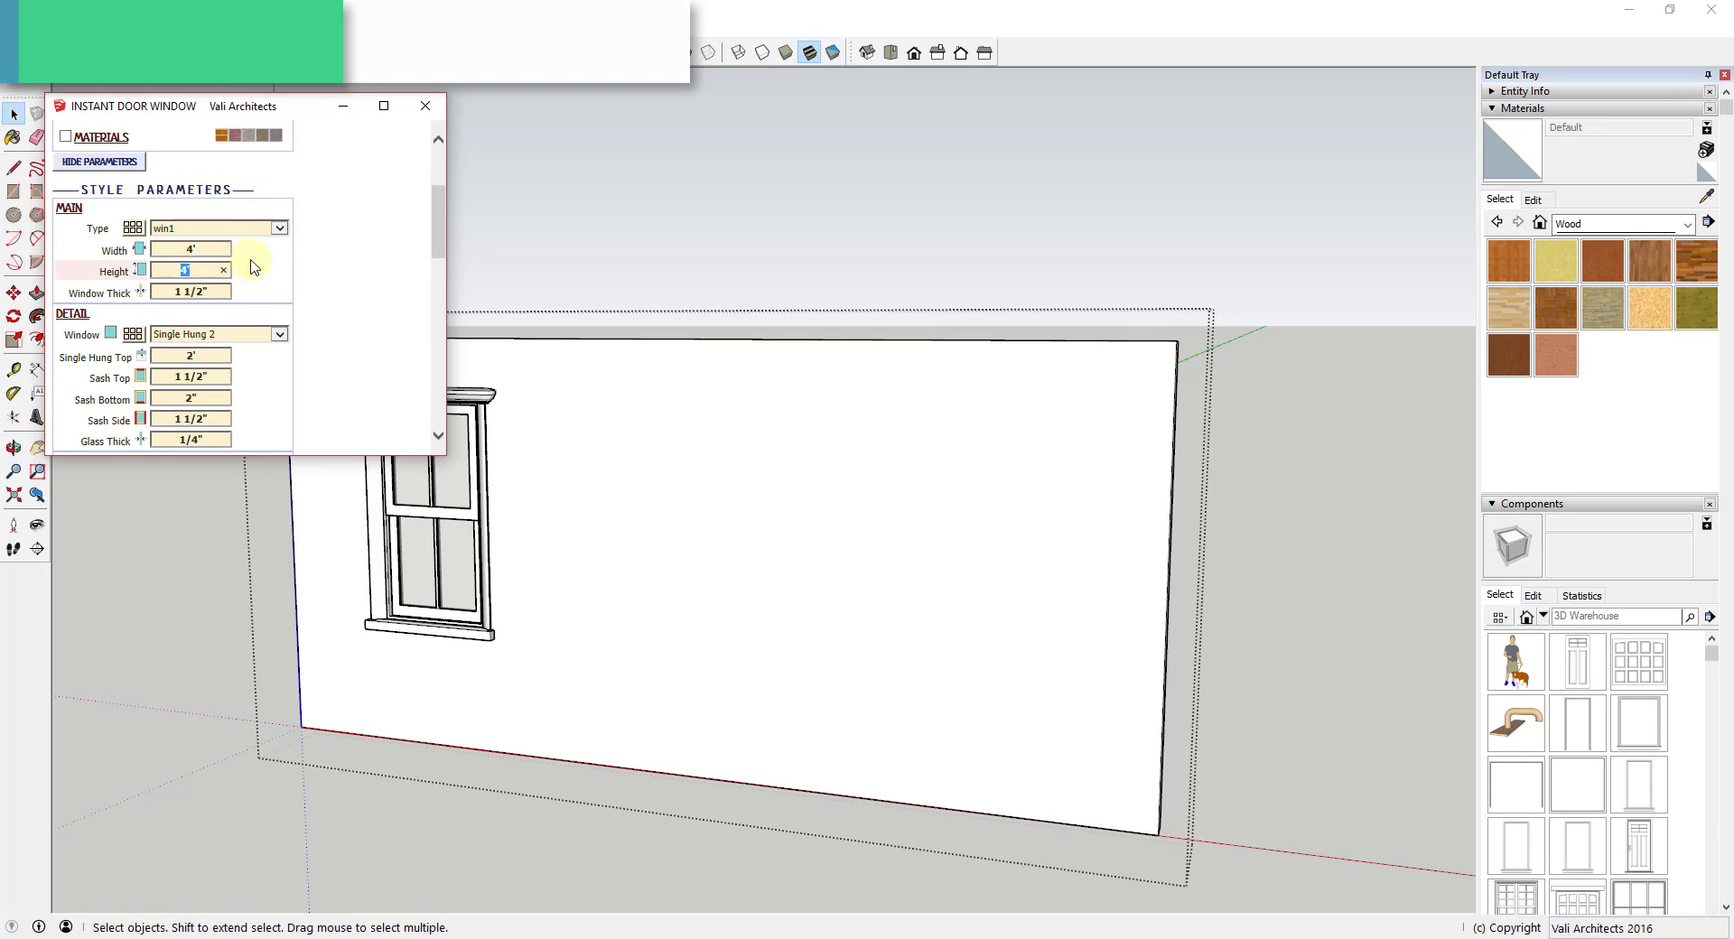
Set the new window's detail to the three-pane option and its frame type to InsetMoulding5.
scroll(198, 341, down, 1)
click(133, 235)
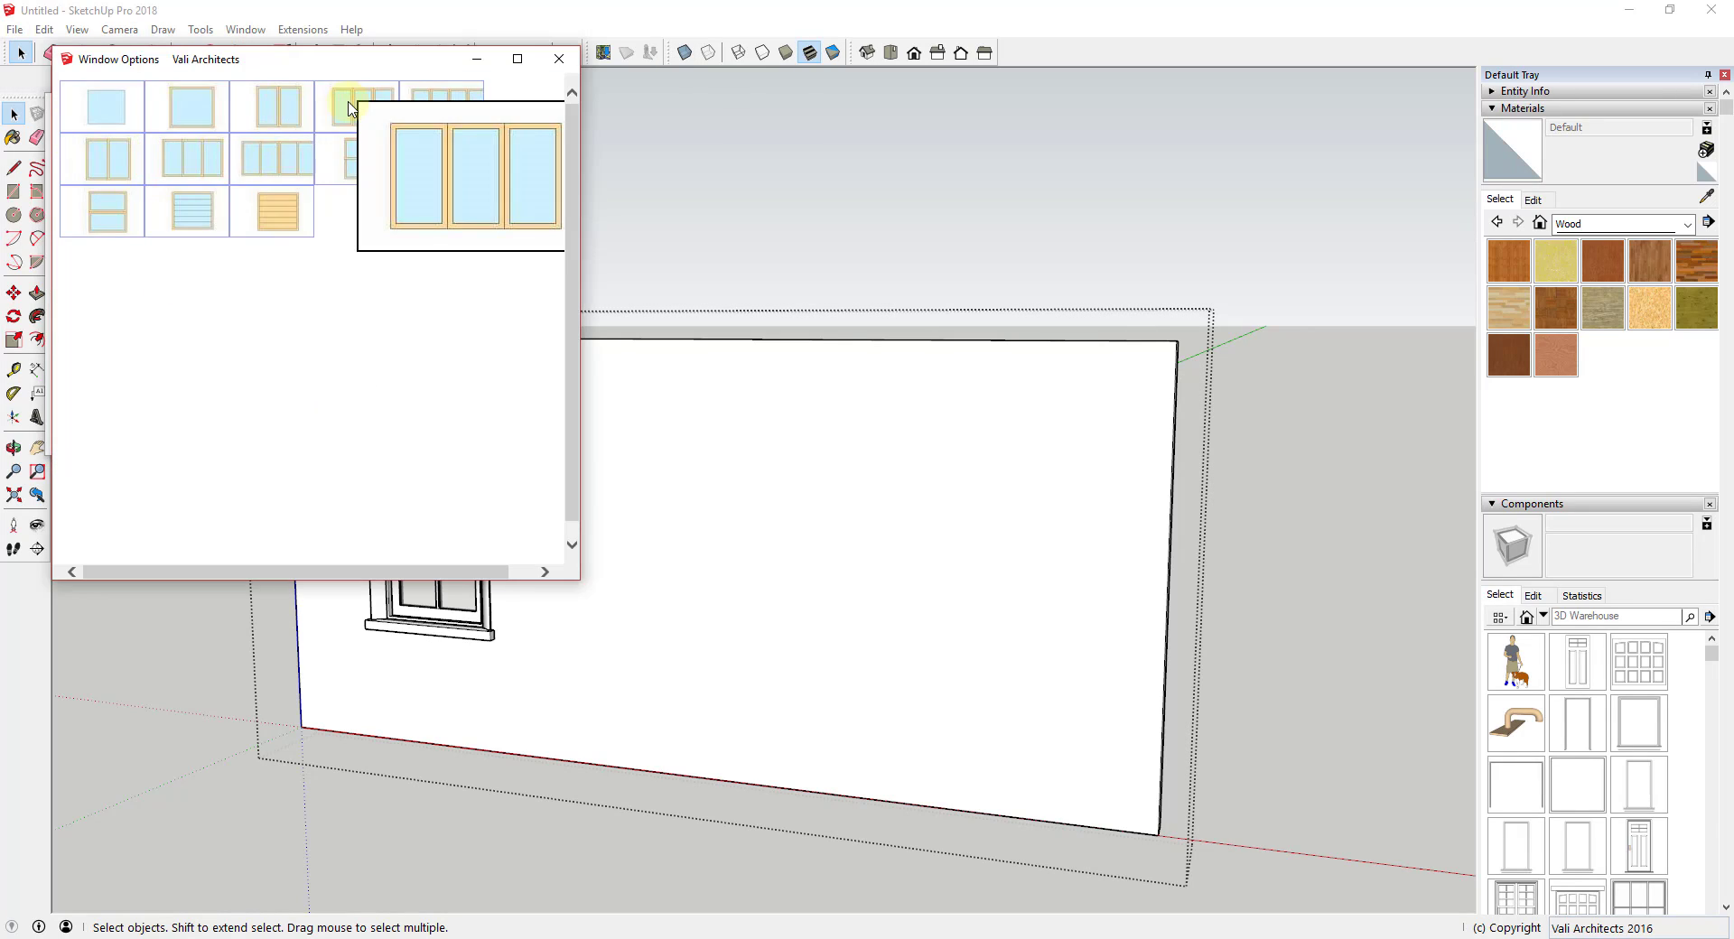
click(559, 58)
scroll(325, 294, down, 3)
scroll(318, 298, down, 2)
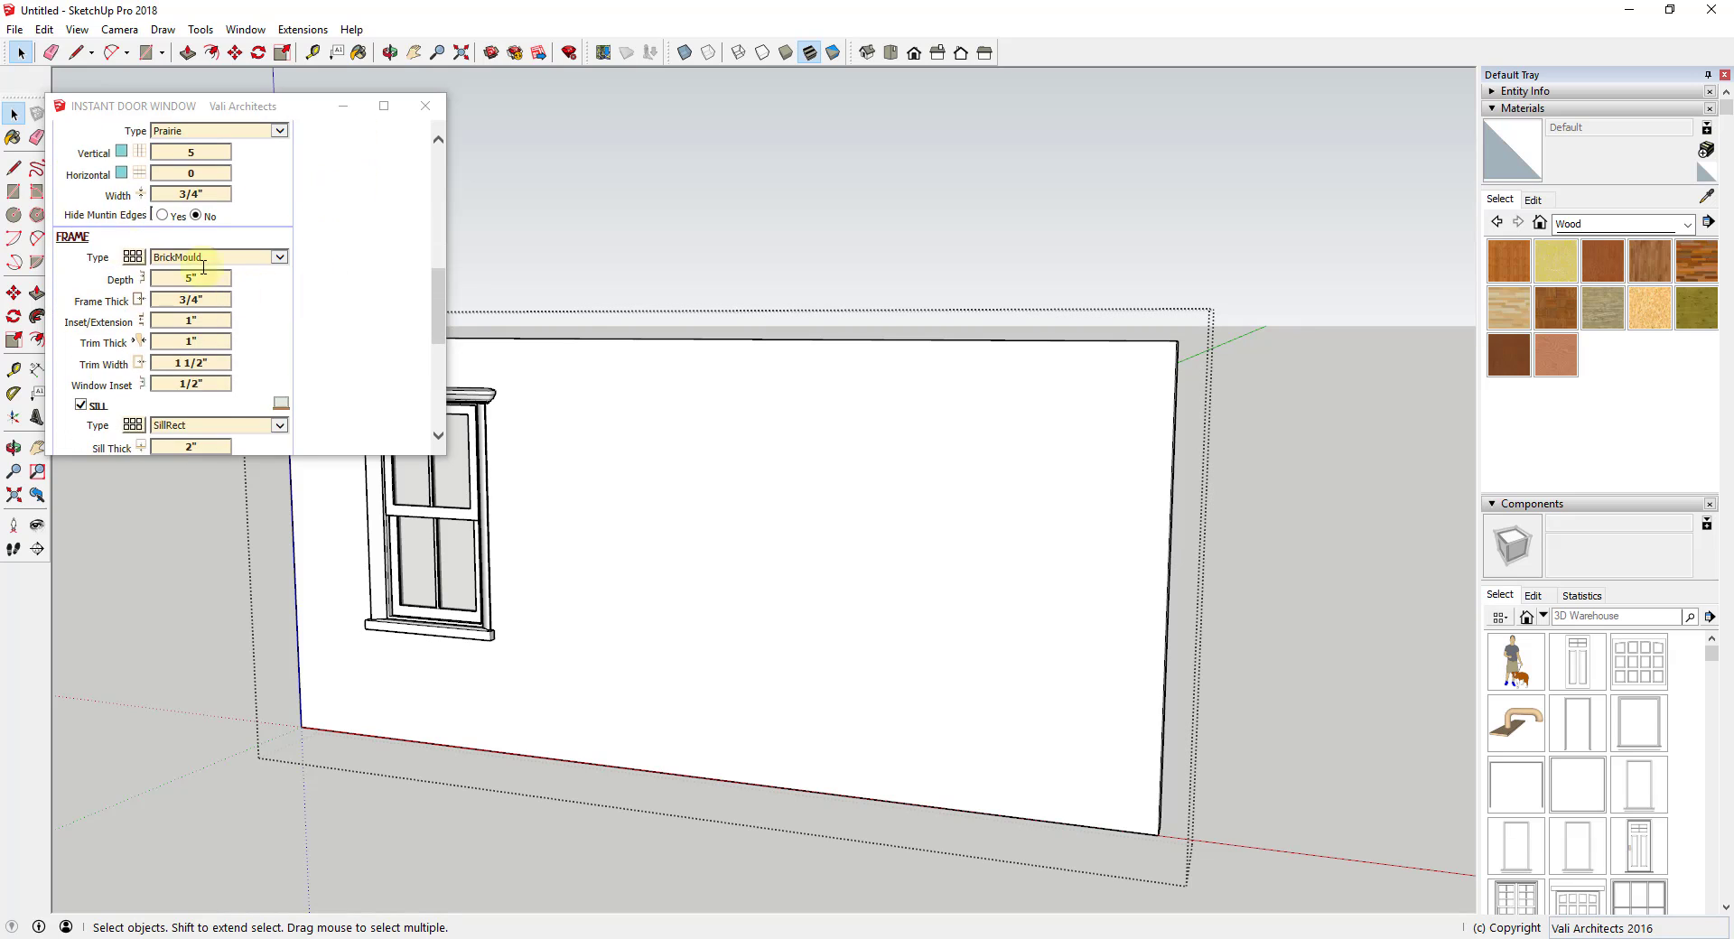
click(133, 255)
click(299, 269)
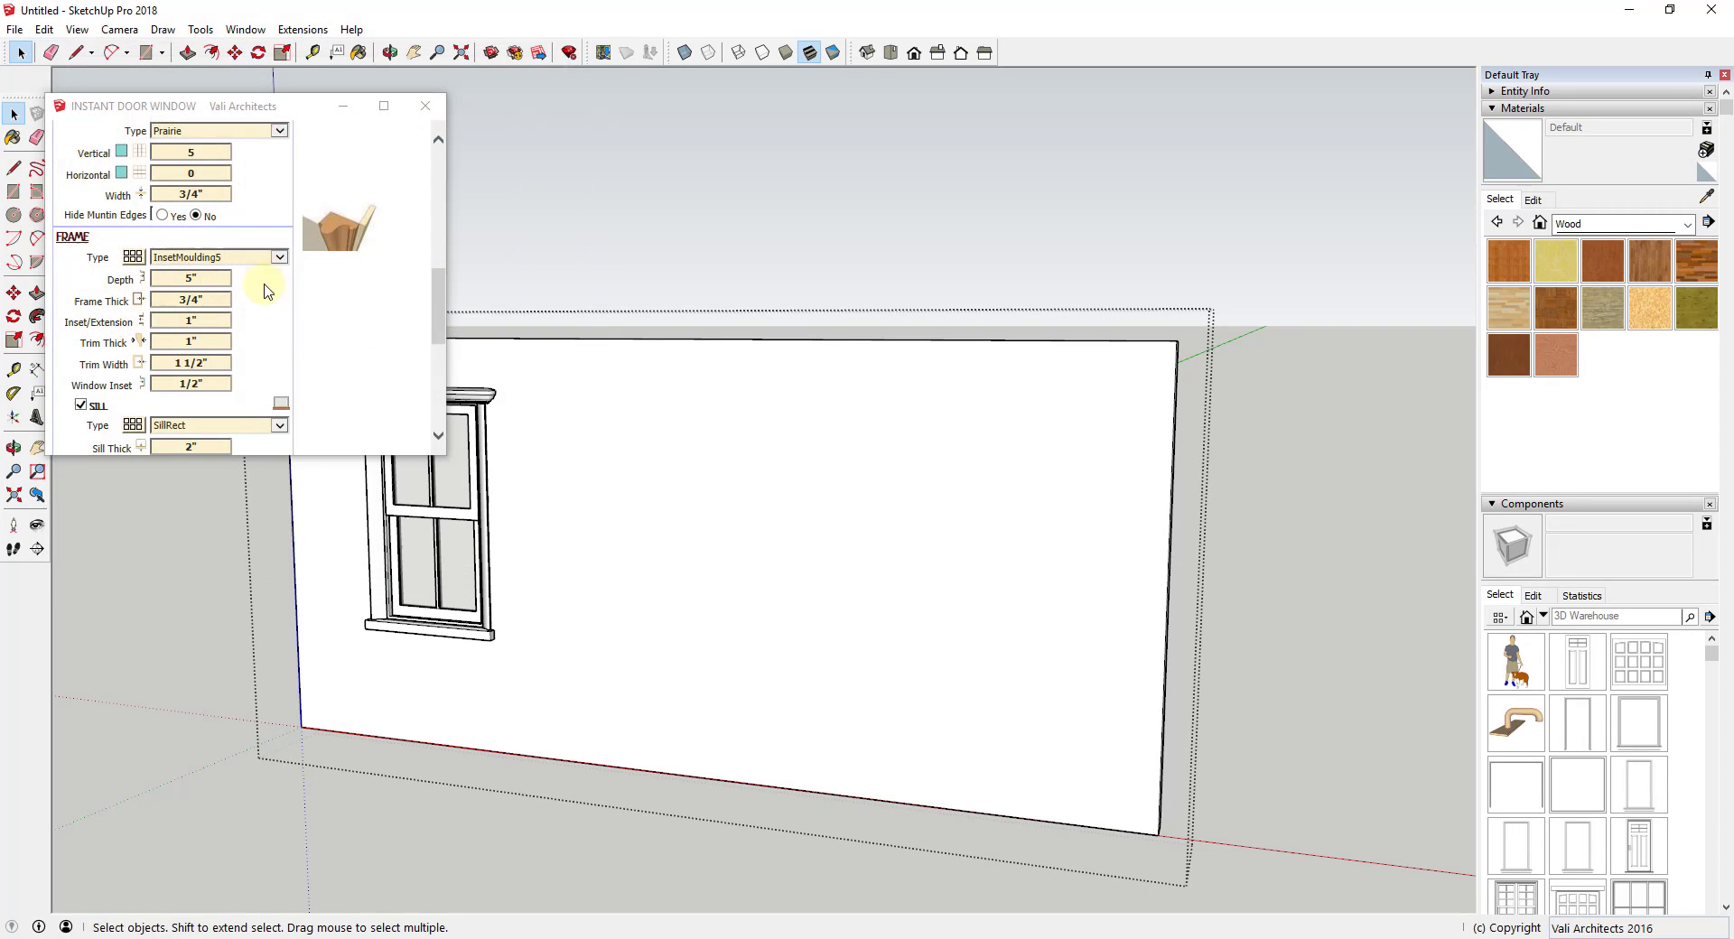
Choose a moulded sill profile, make the three-pane window and place it beside the single-hung window.
scroll(257, 289, down, 2)
click(244, 249)
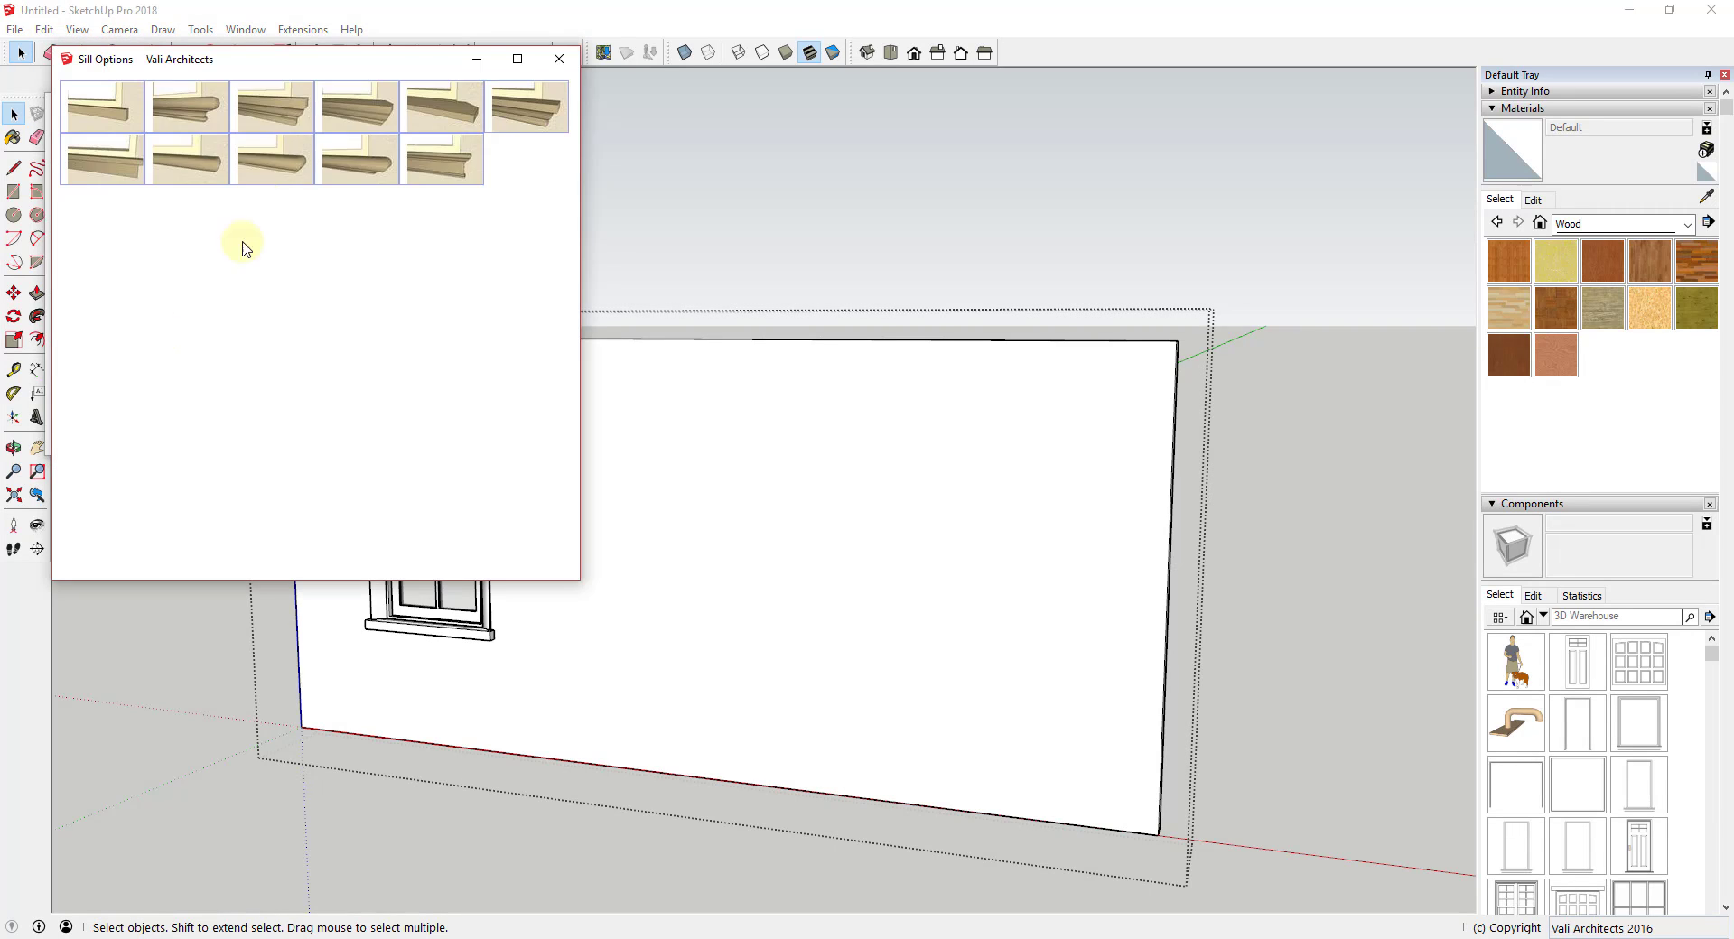
click(557, 61)
click(98, 444)
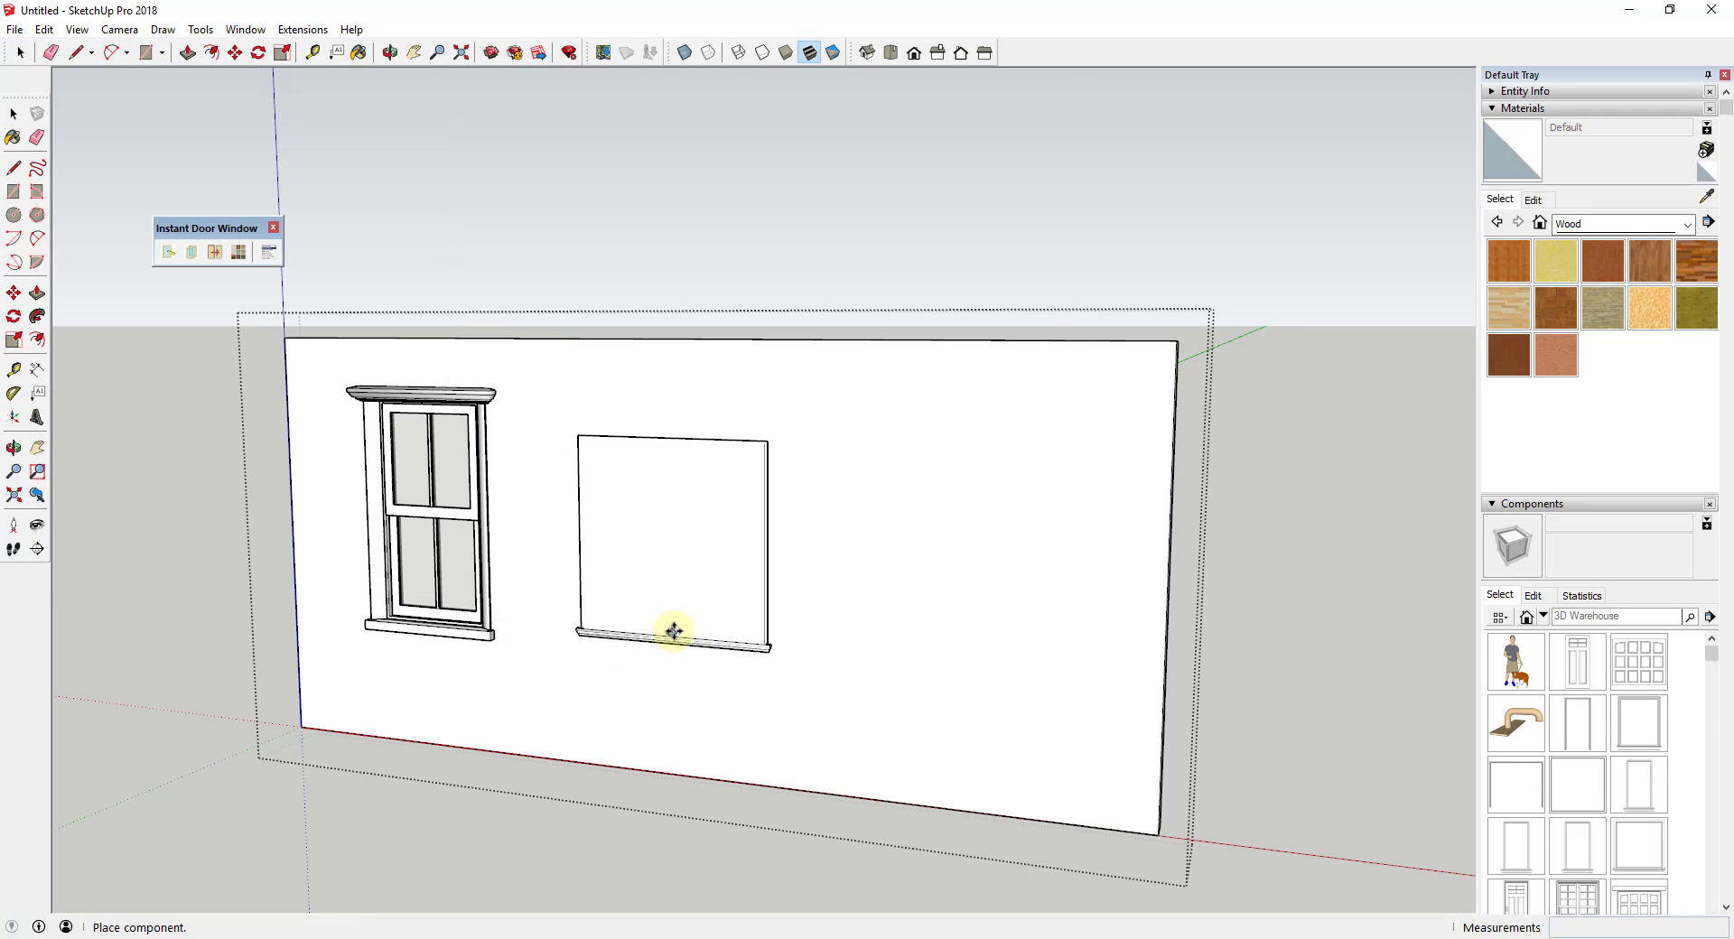
click(673, 636)
middle_drag(727, 552, 709, 513)
scroll(664, 527, up, 3)
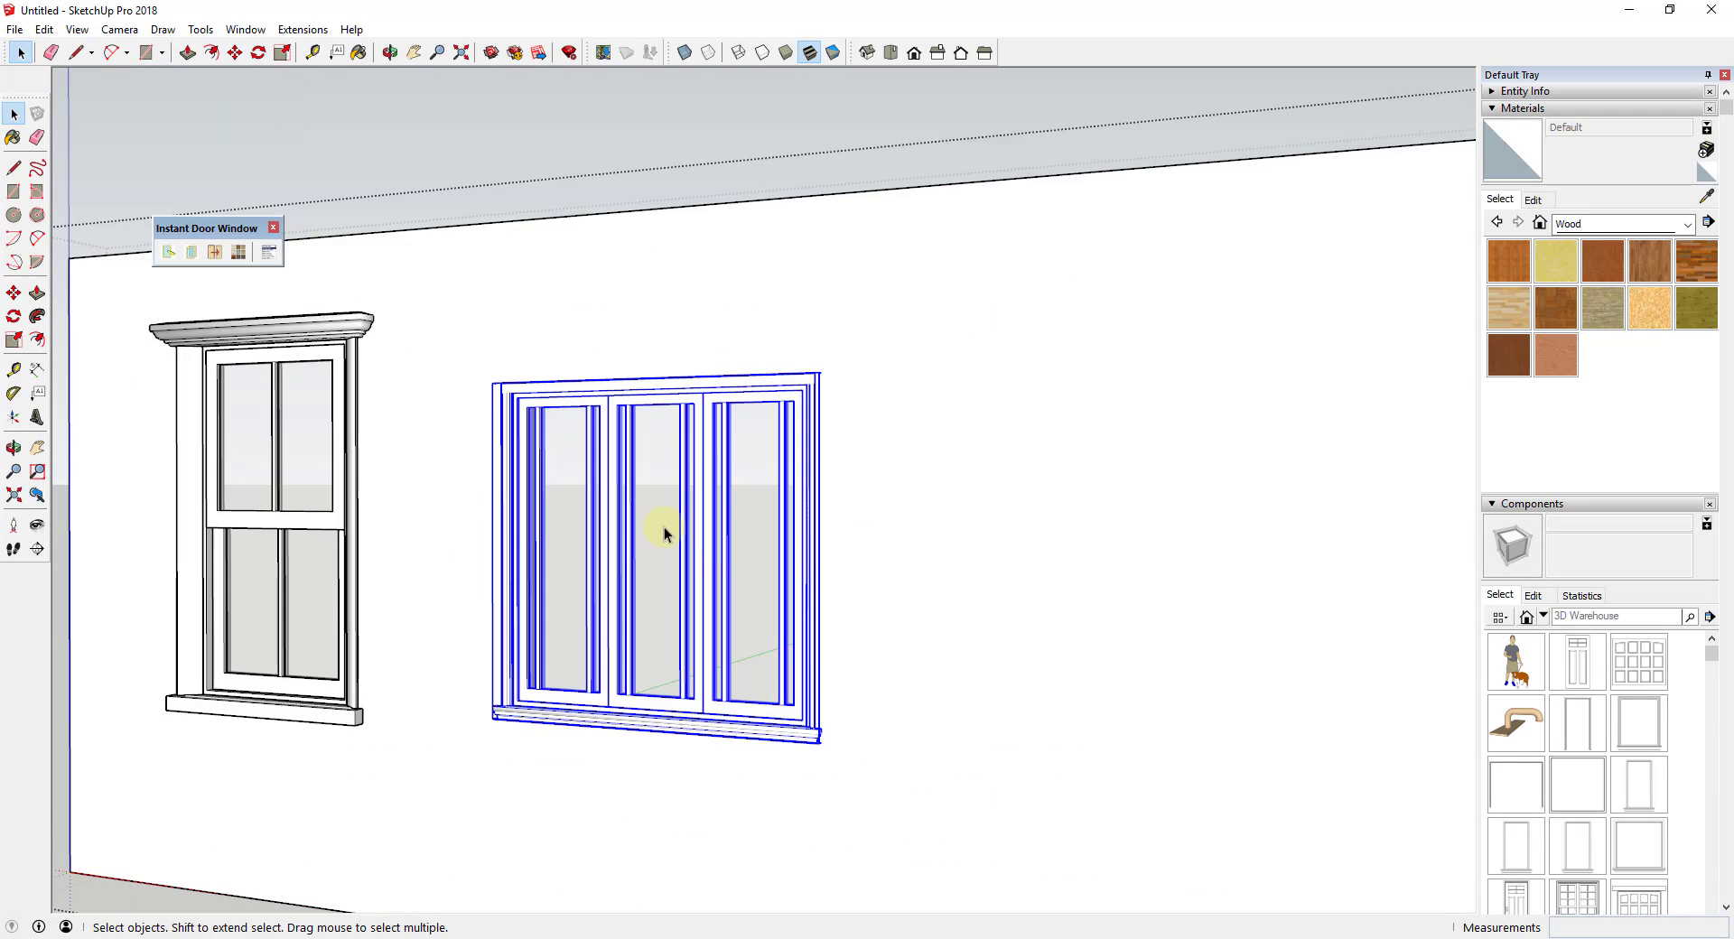
Make an Arch6030 window from the Windows Arch library with Double Wall and place it beside the three-pane window.
scroll(664, 528, down, 4)
scroll(921, 507, up, 3)
scroll(922, 507, up, 1)
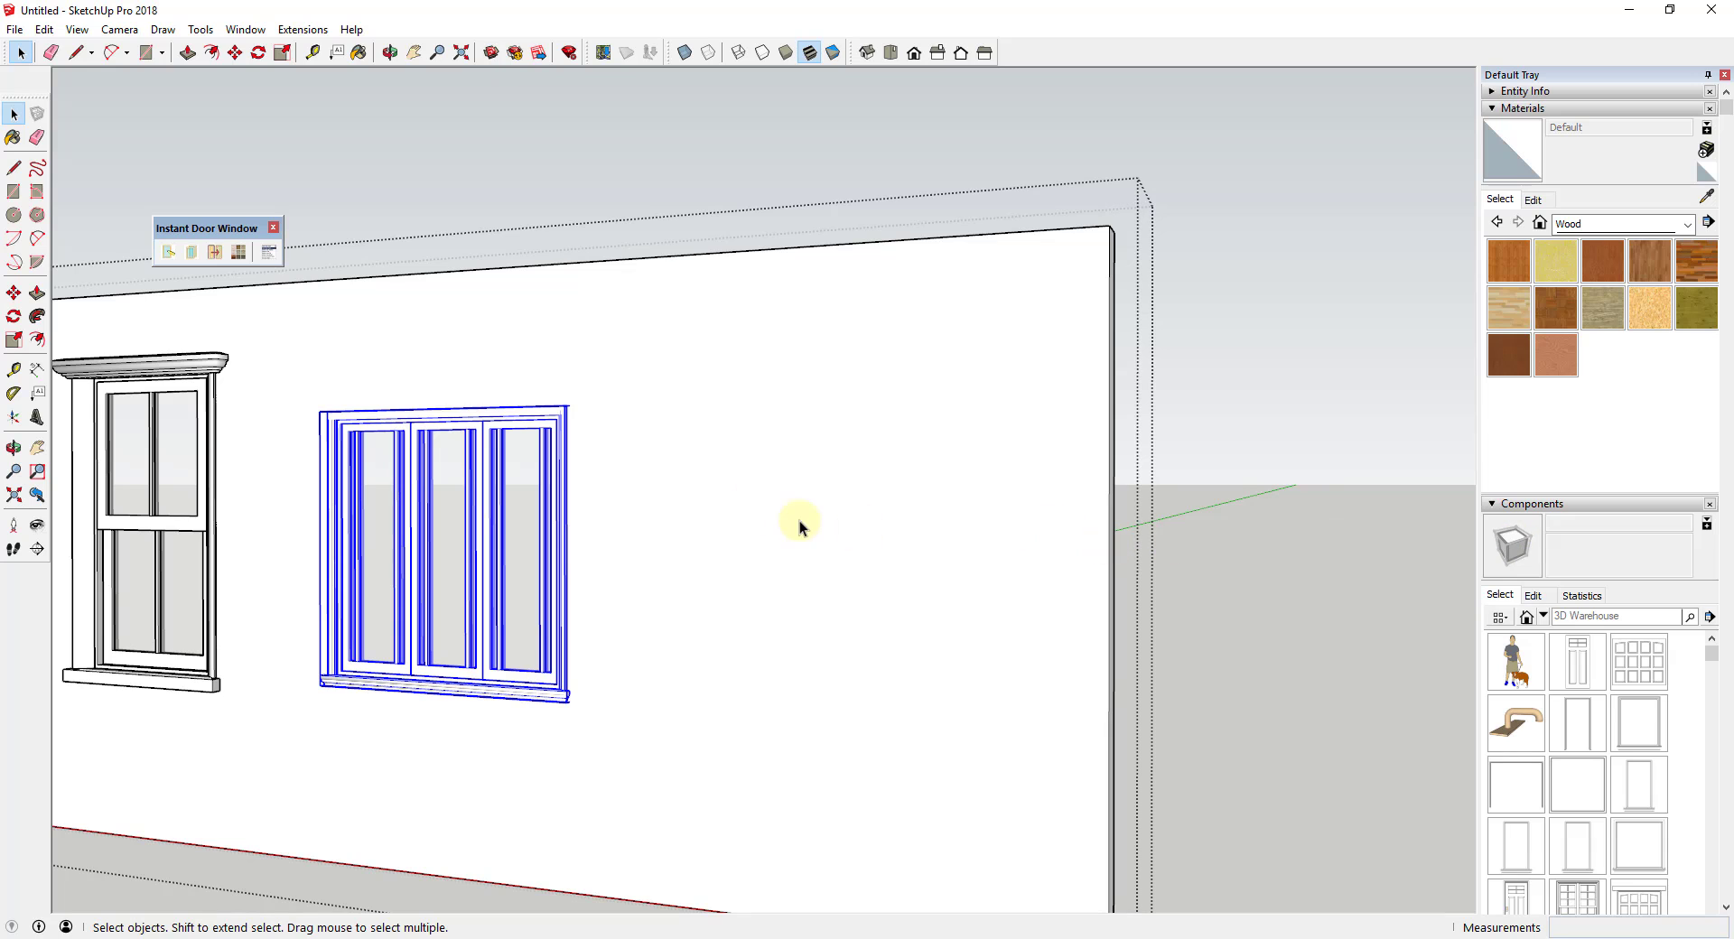
click(168, 259)
click(242, 166)
click(205, 171)
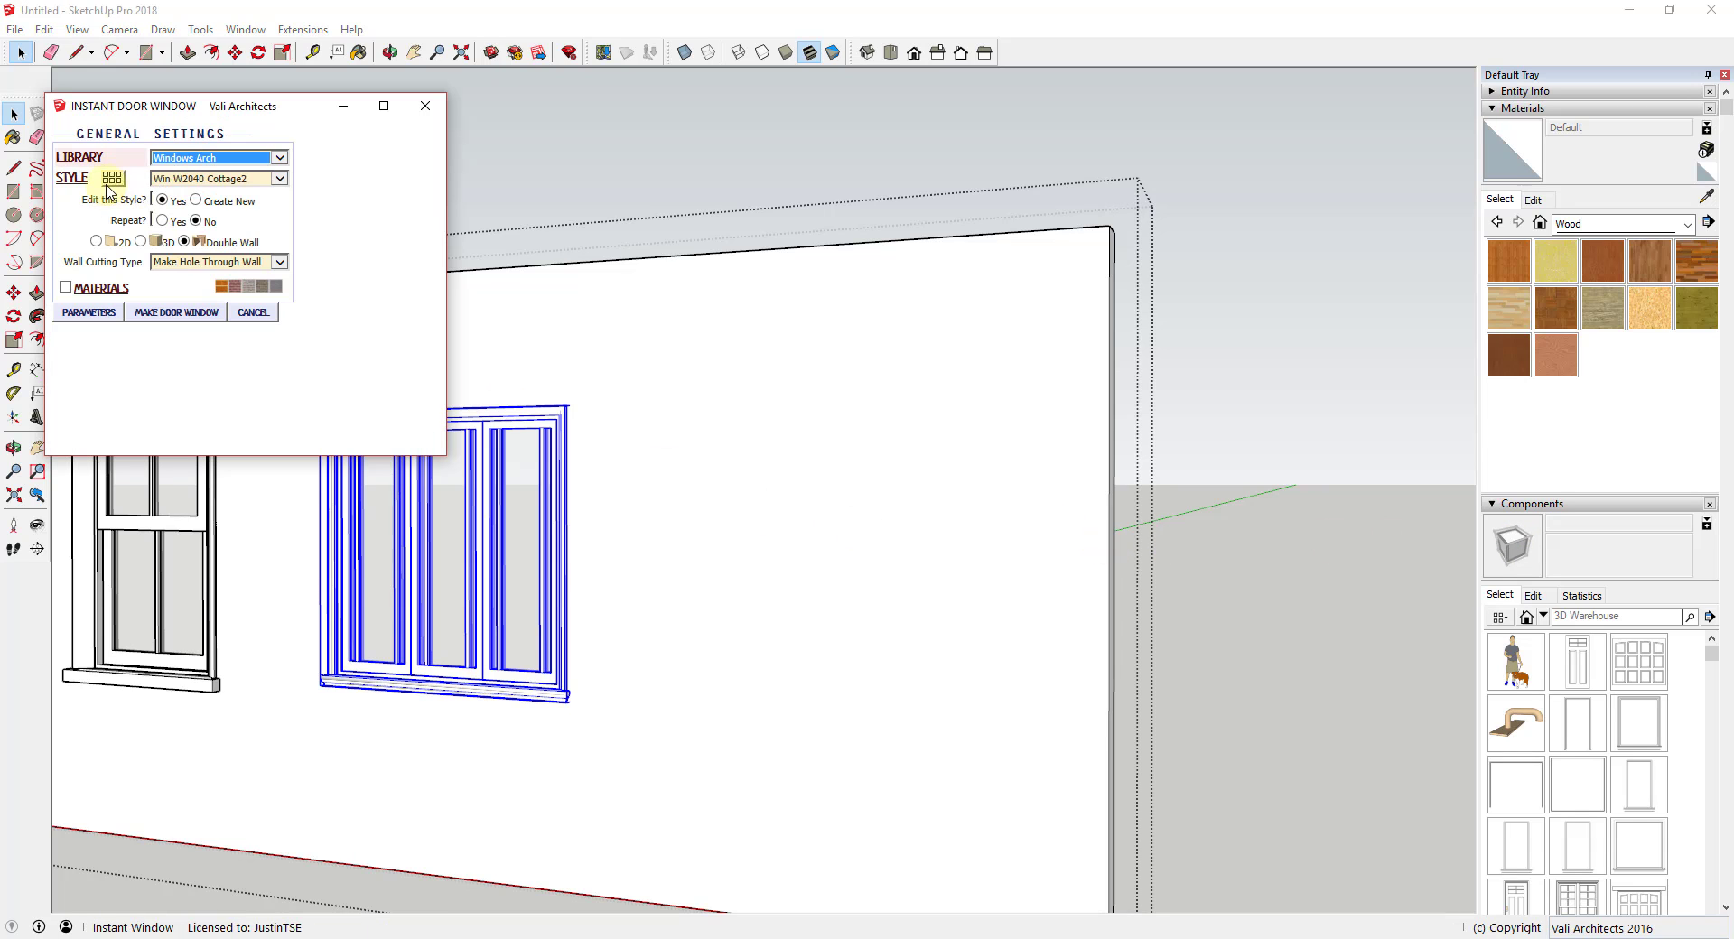
click(113, 181)
scroll(373, 443, down, 1)
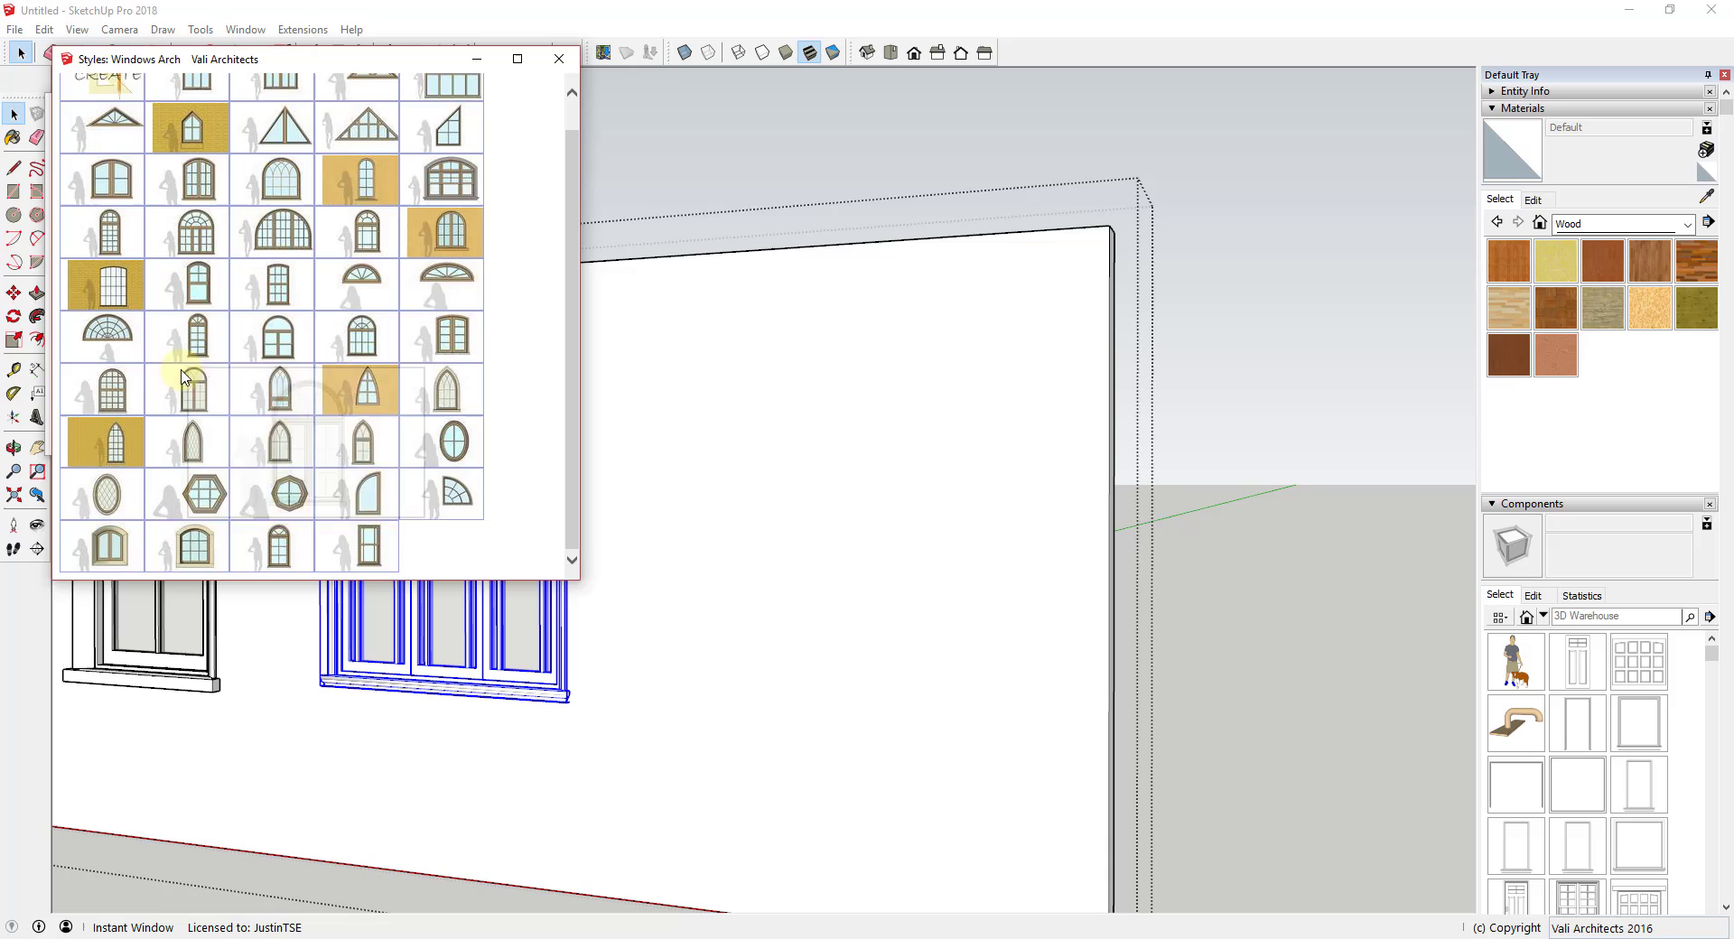
click(561, 65)
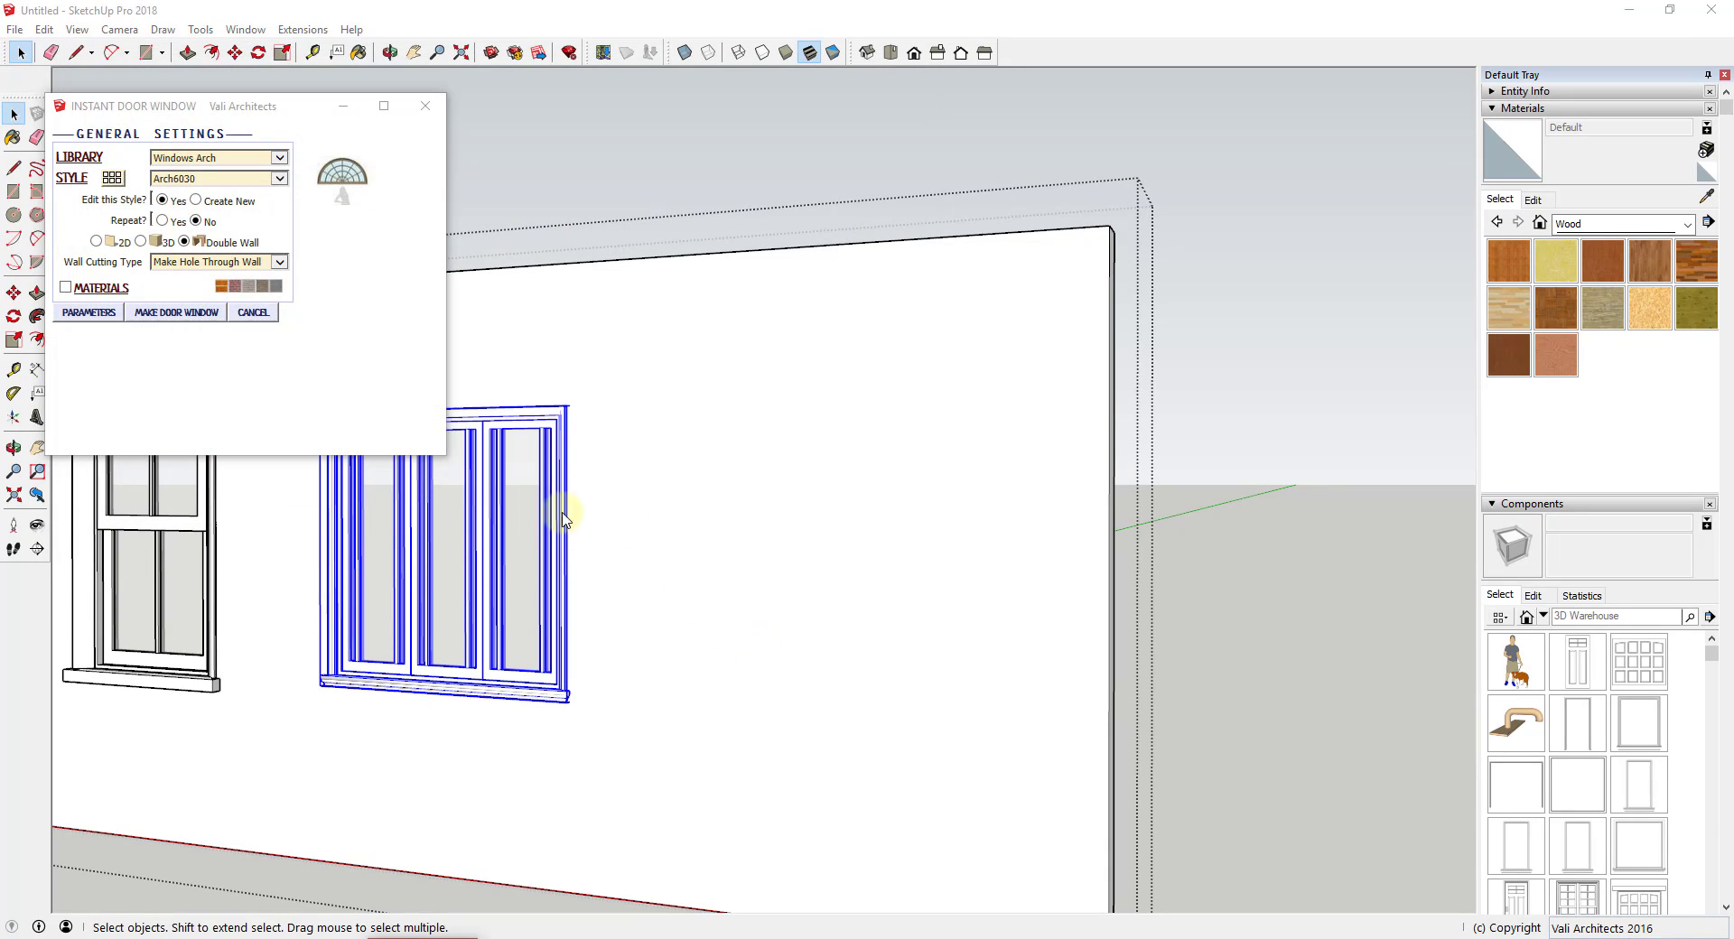
click(813, 665)
Move the arched window up the wall by about 2' 4" and the three-pane window up by about 1' 4".
scroll(871, 588, up, 3)
middle_drag(870, 589, 1181, 569)
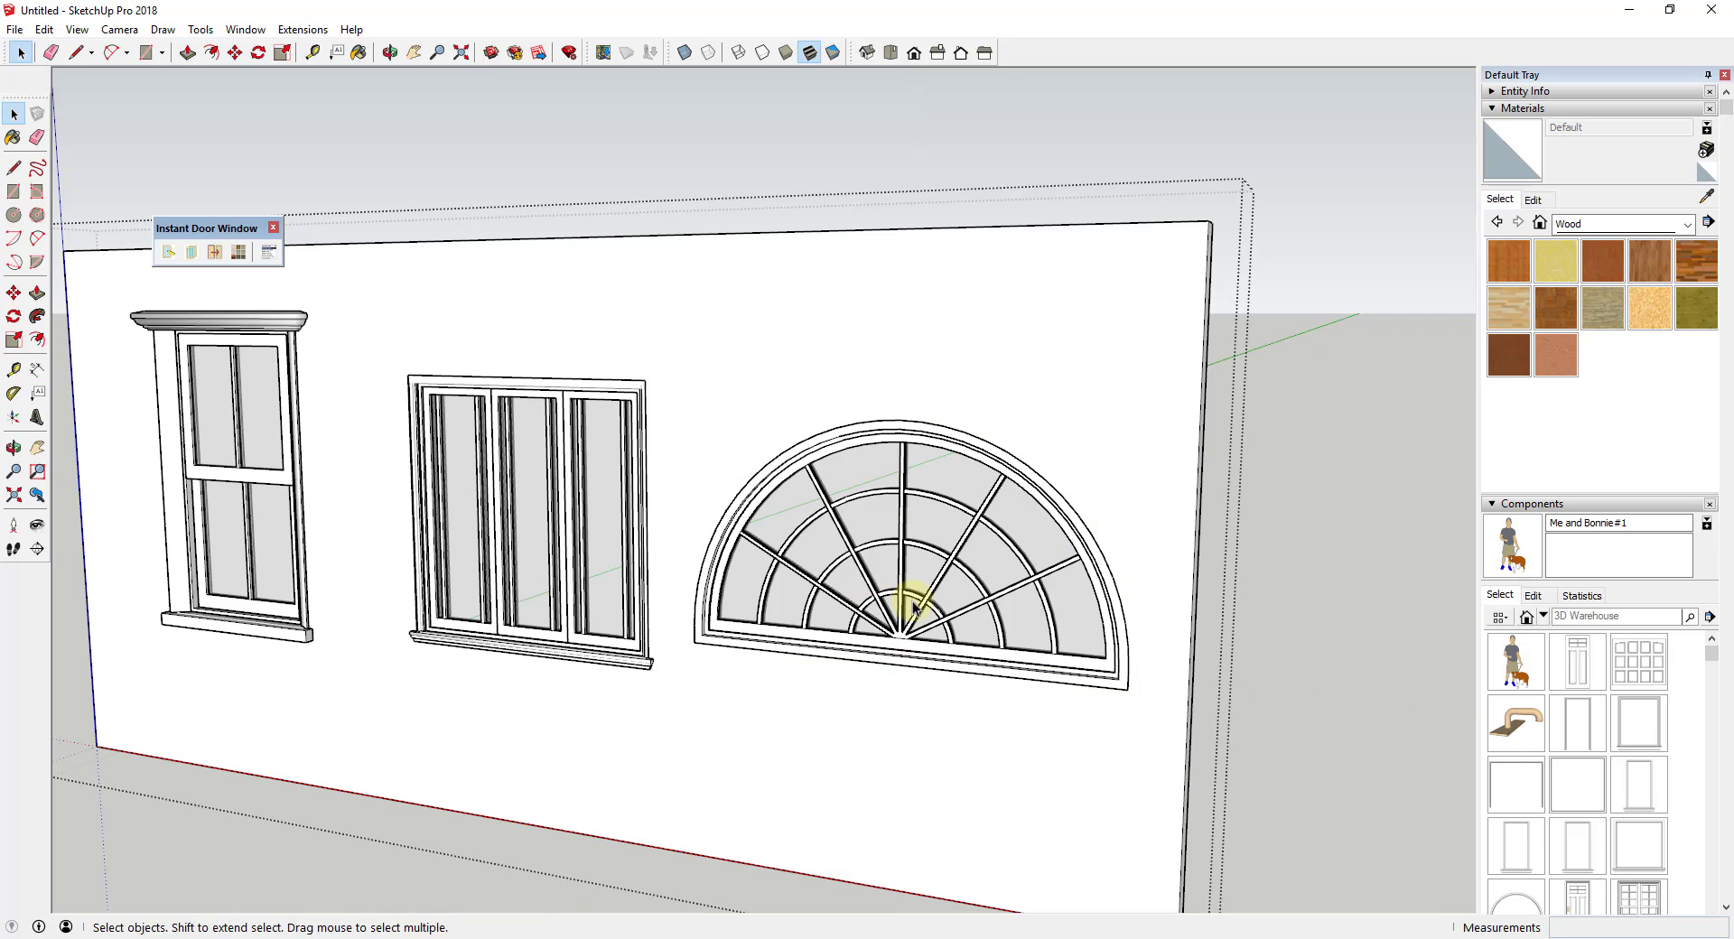
click(914, 607)
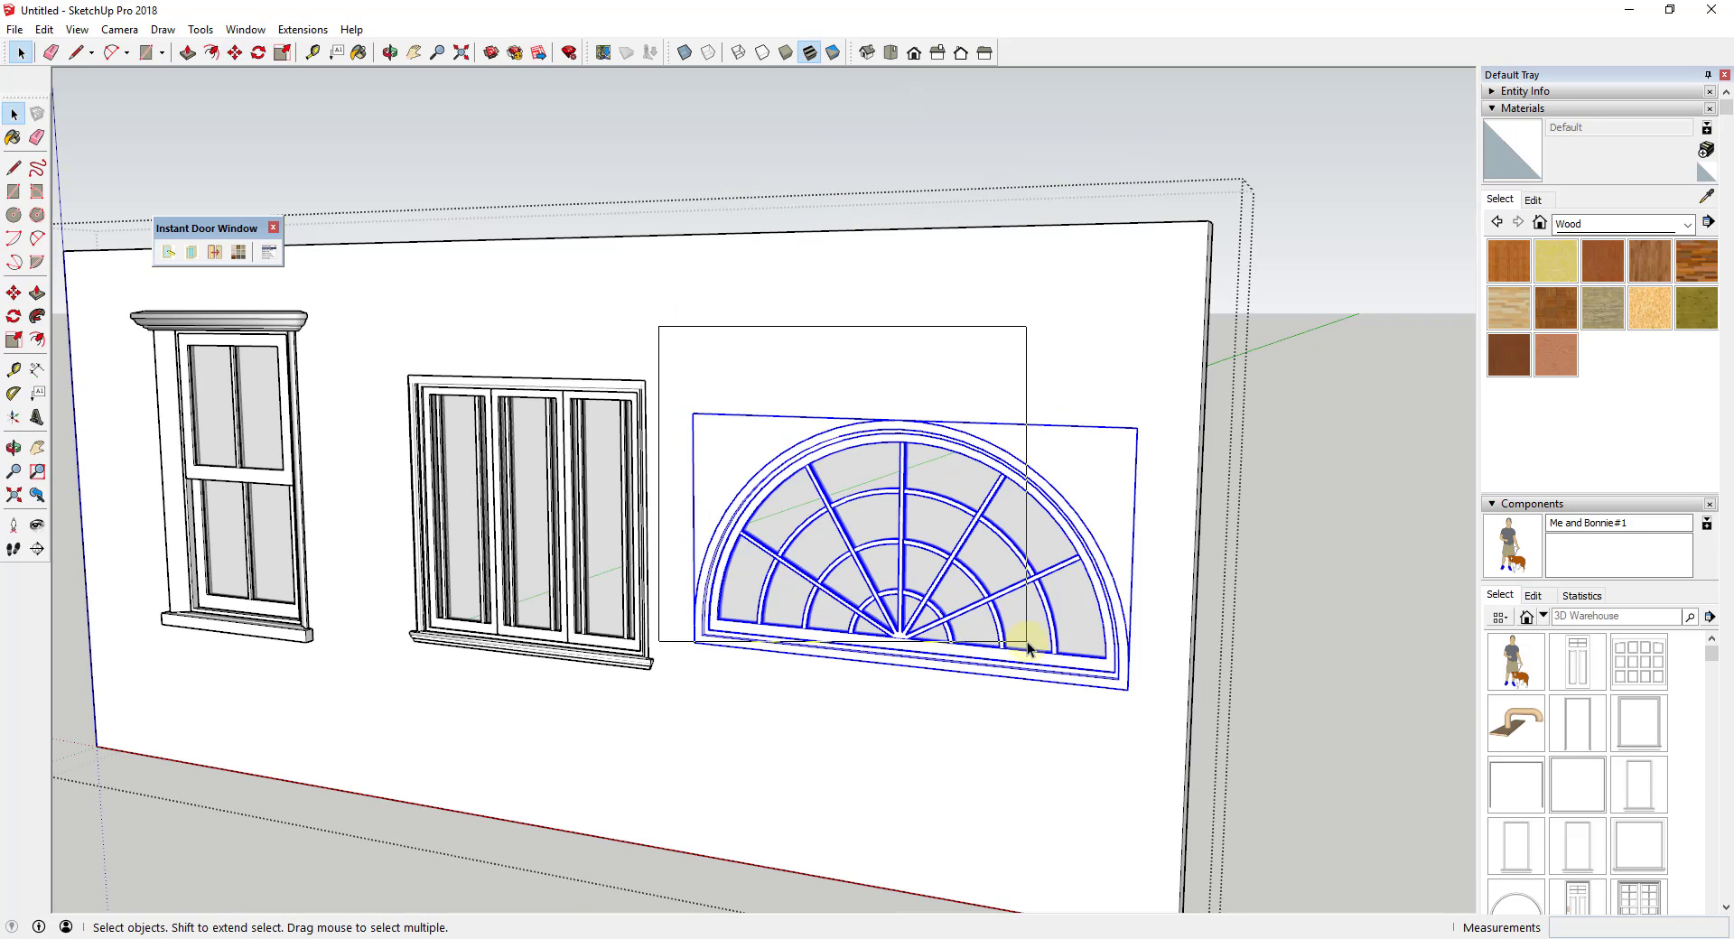
click(1131, 684)
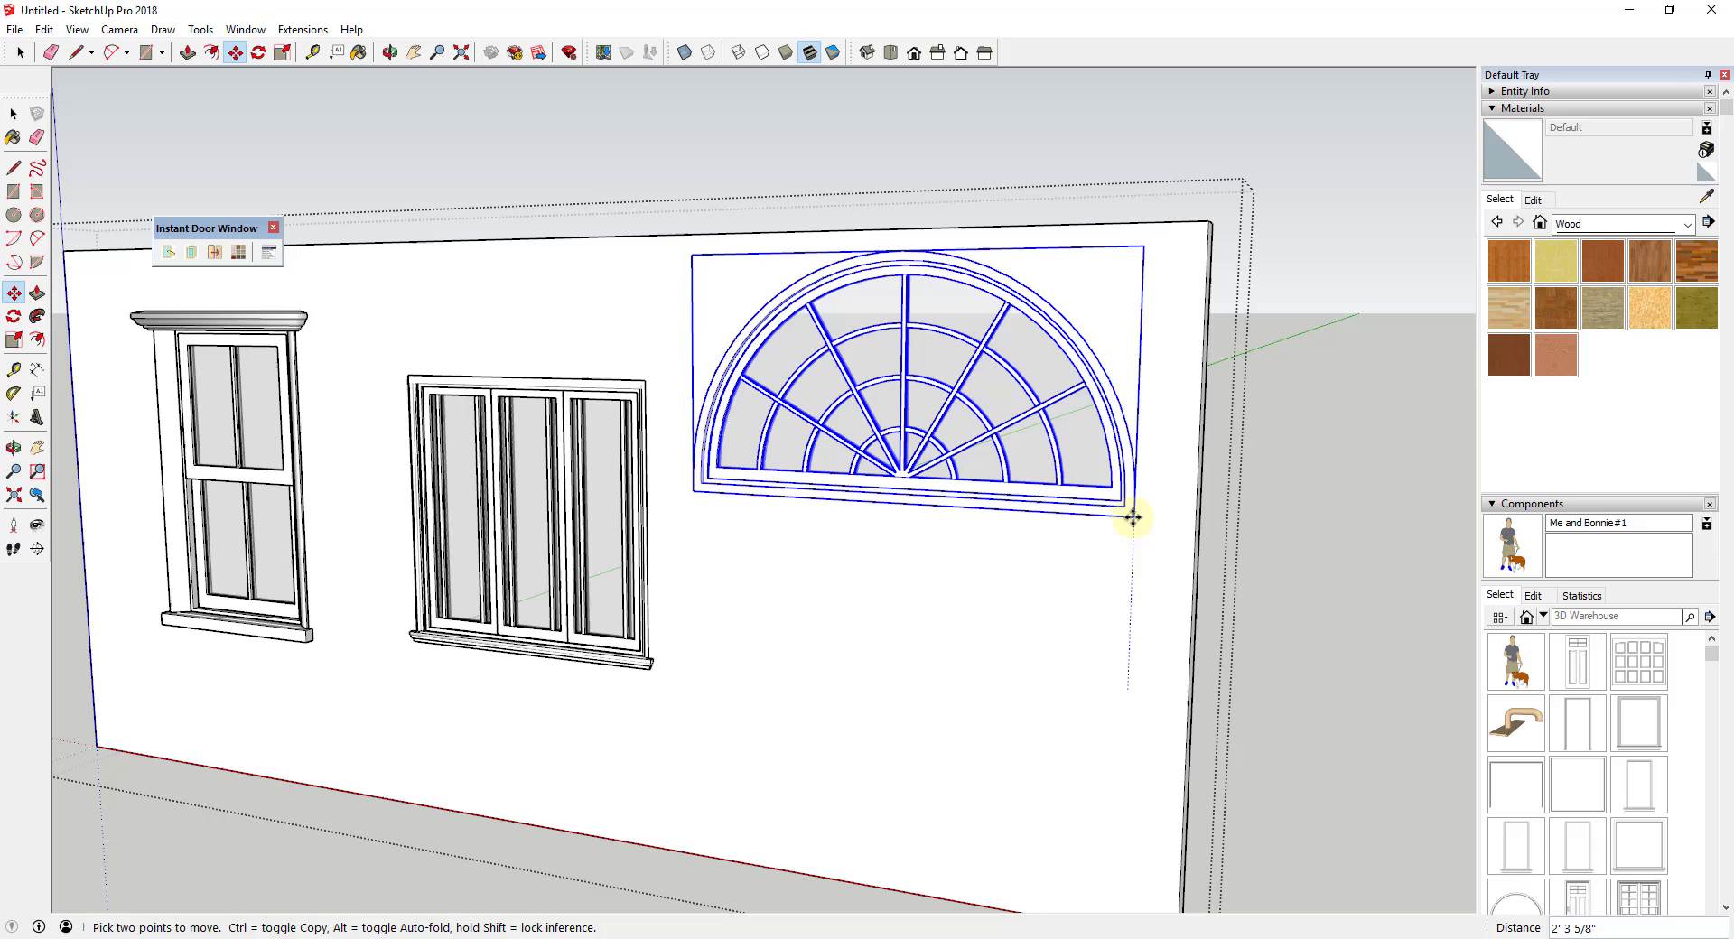
click(557, 527)
key(m)
click(559, 522)
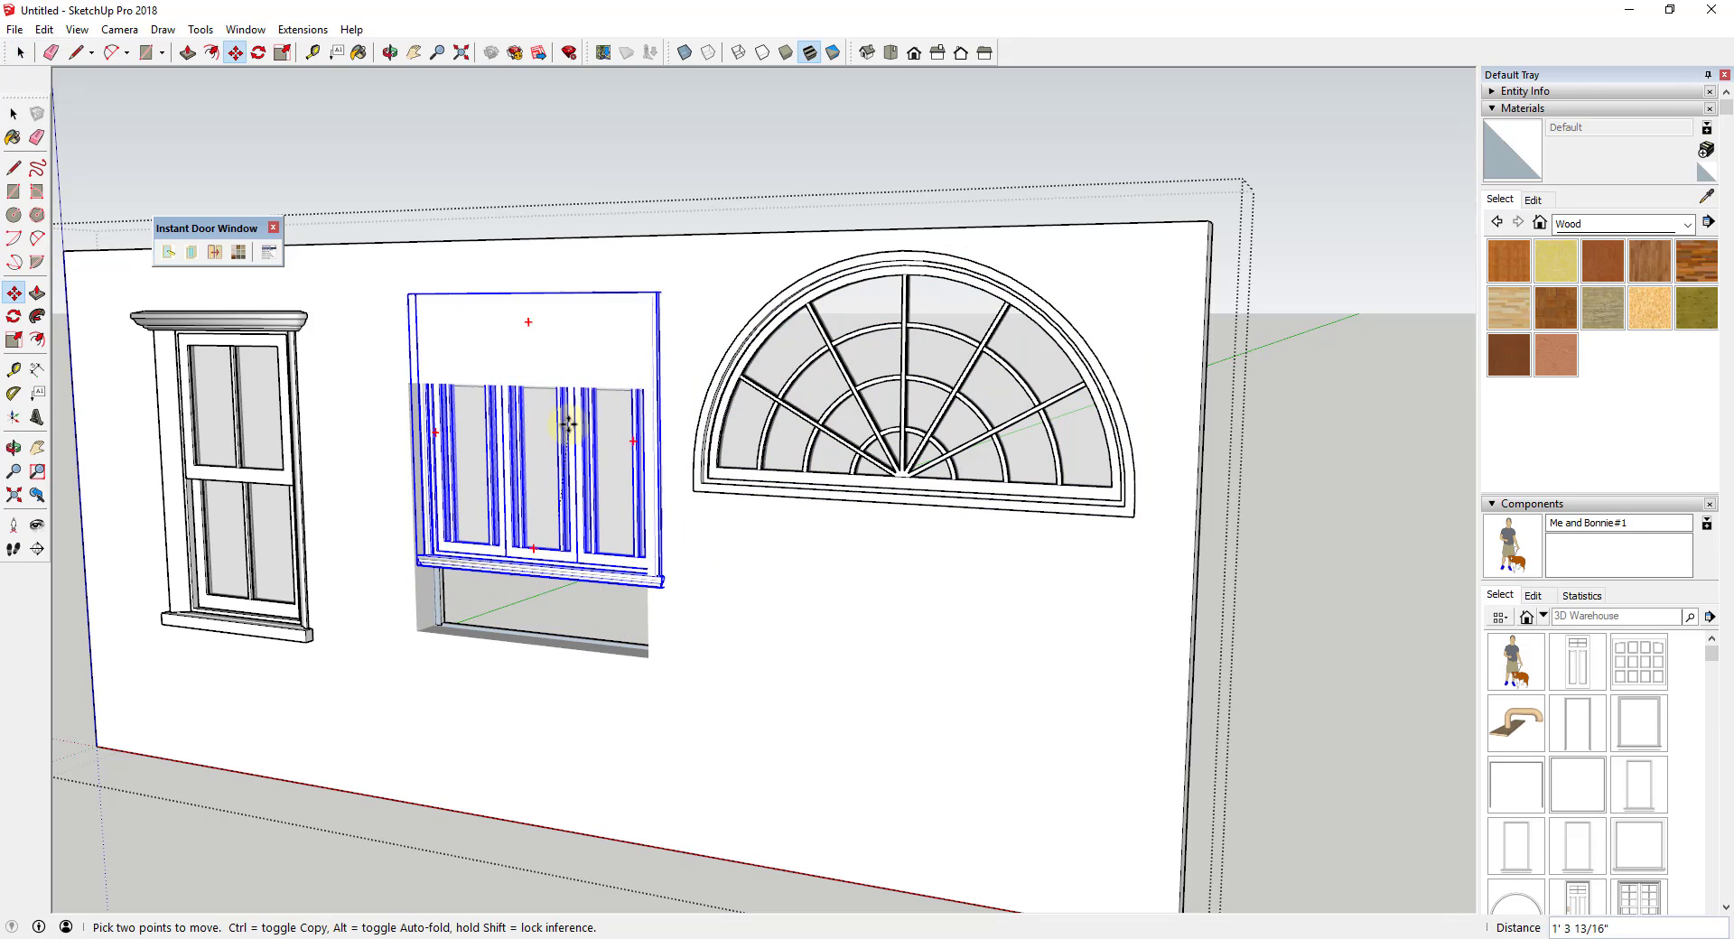
key(space)
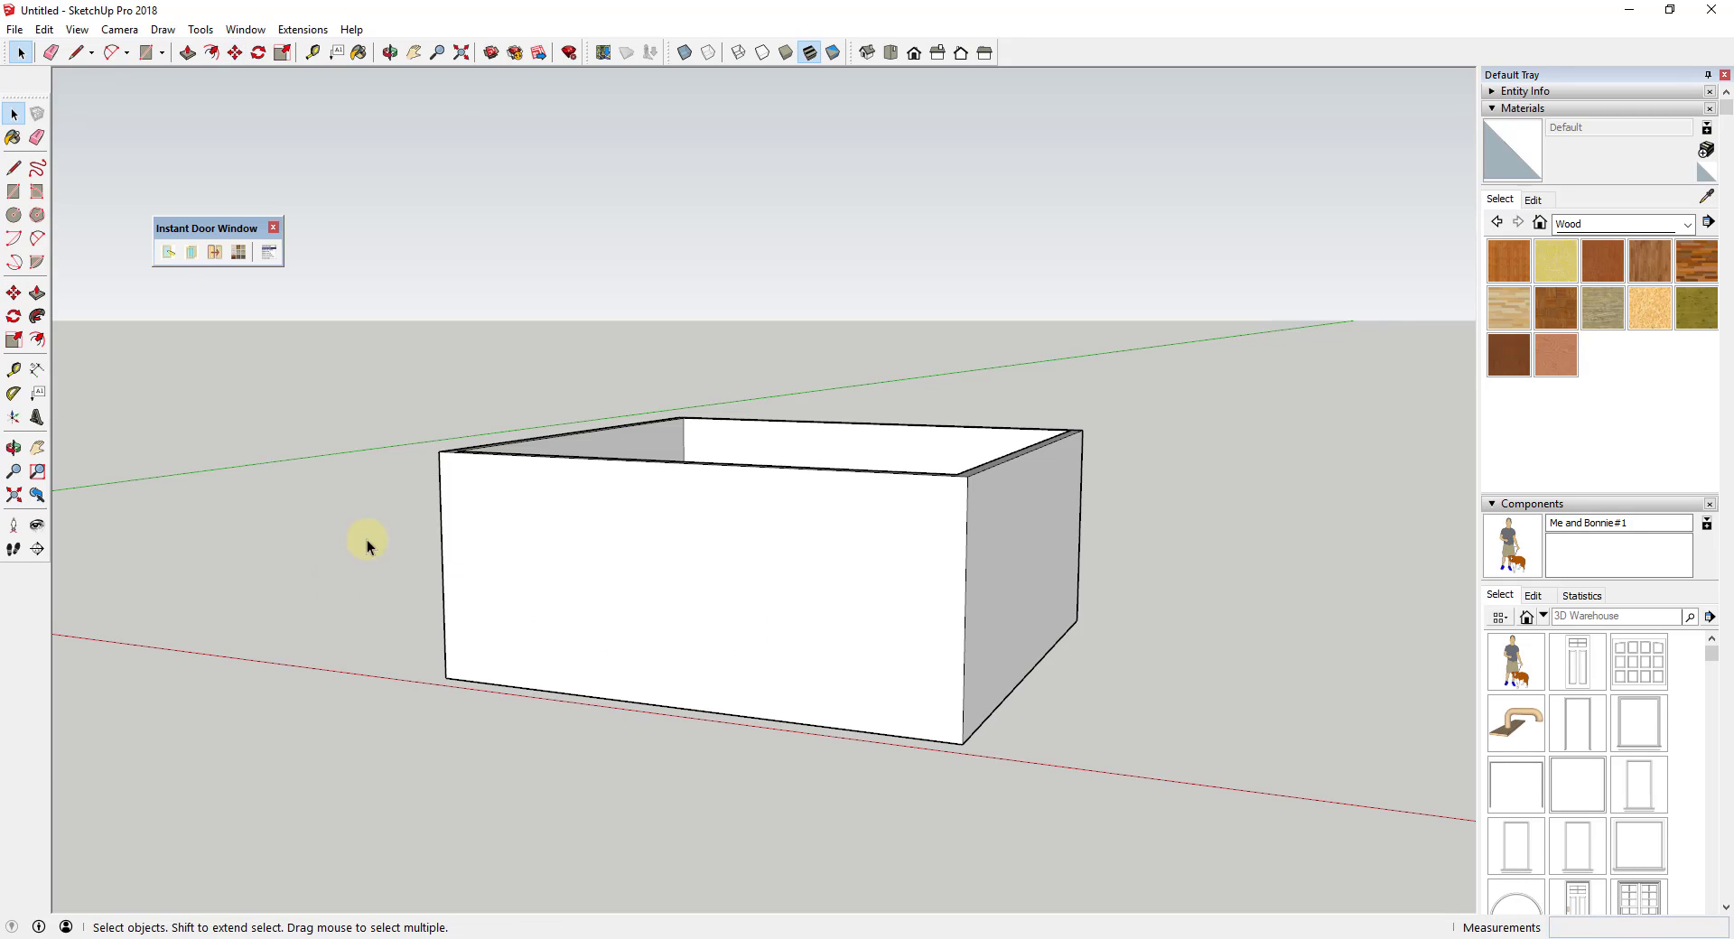
Make a Door 3068 4 from the Entrances library with 2D Plan and a solid door arc, and place it in the room's front wall.
click(168, 252)
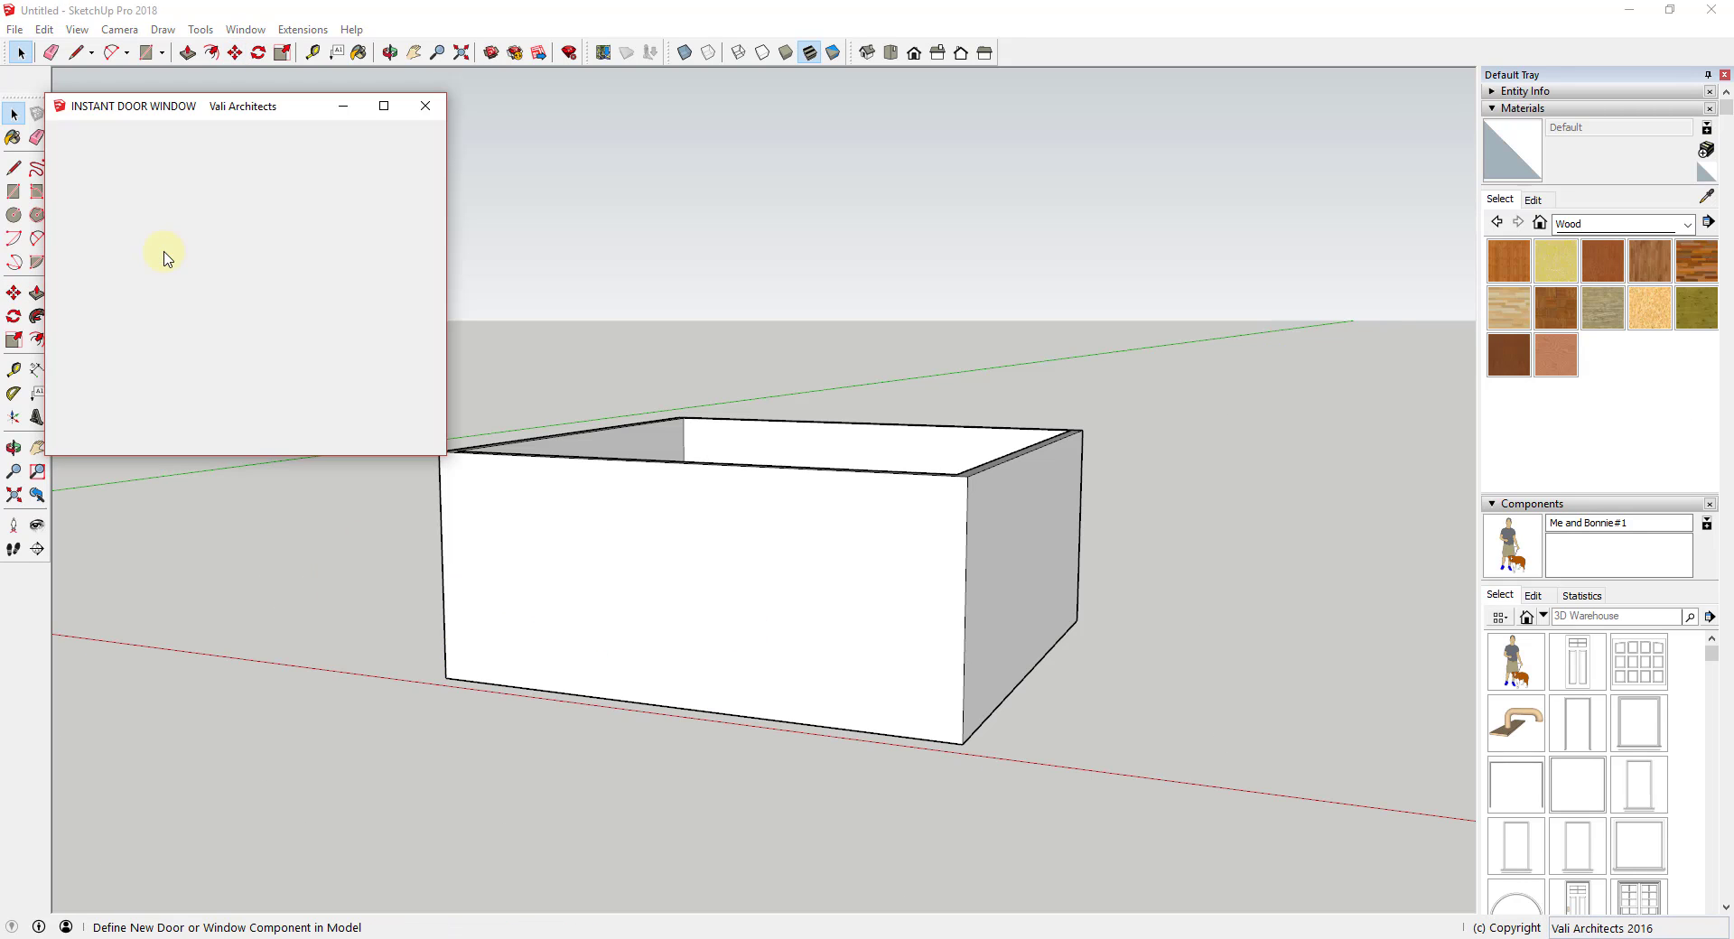
click(187, 155)
click(179, 182)
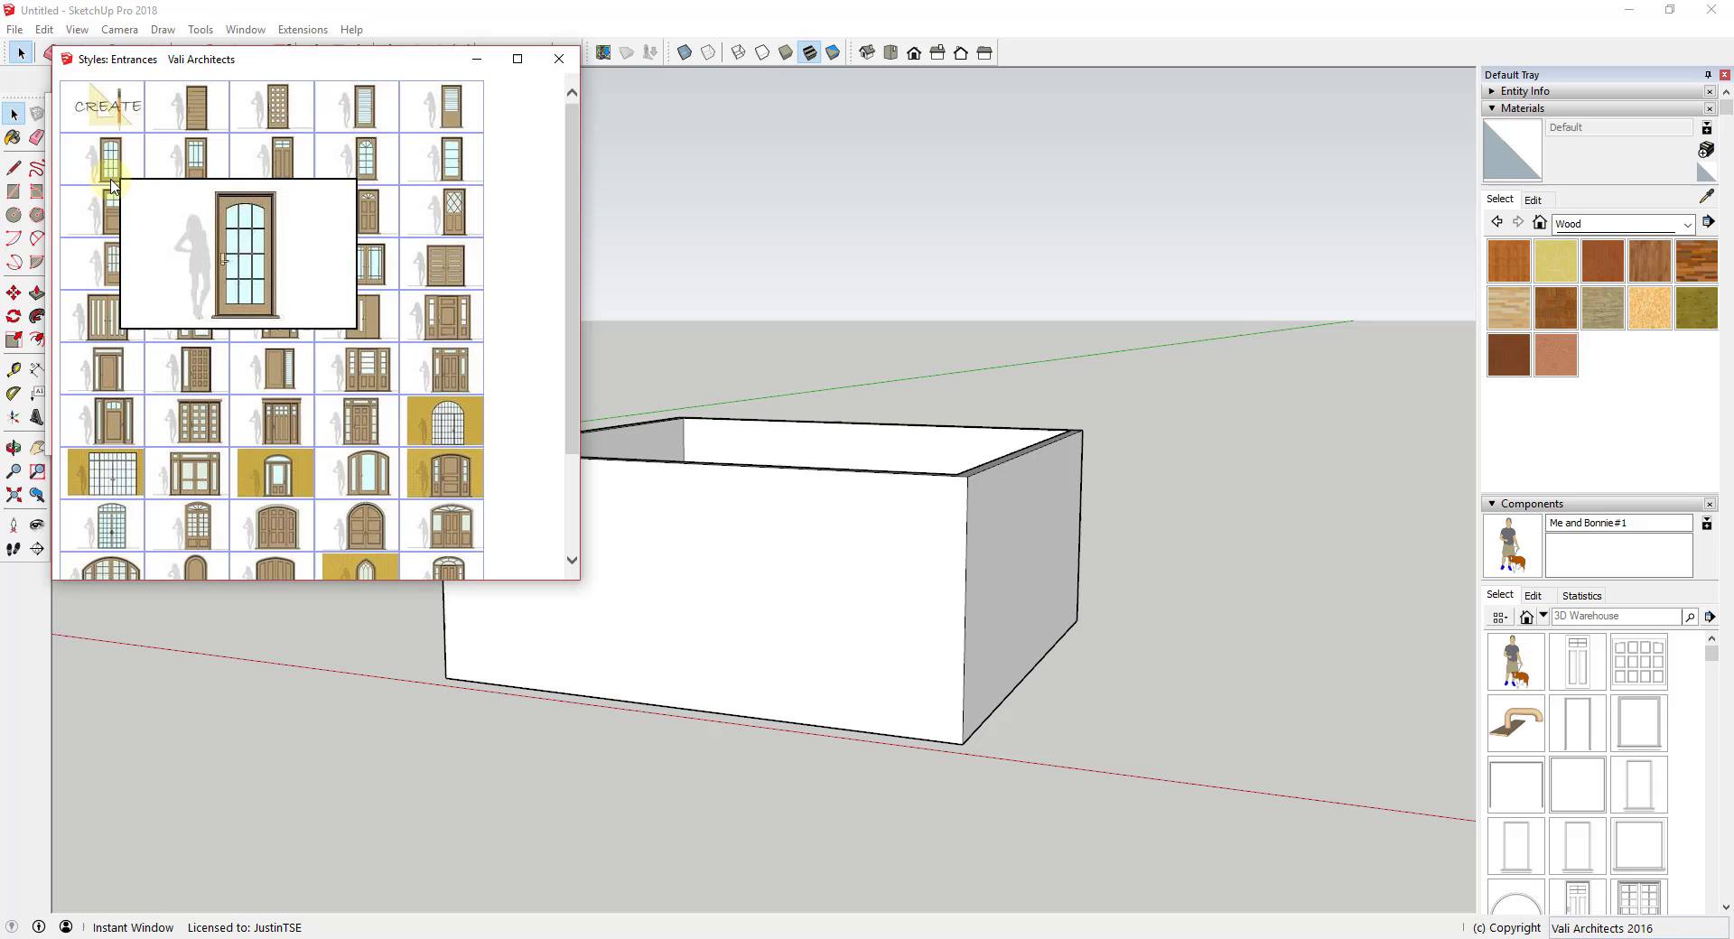
click(366, 155)
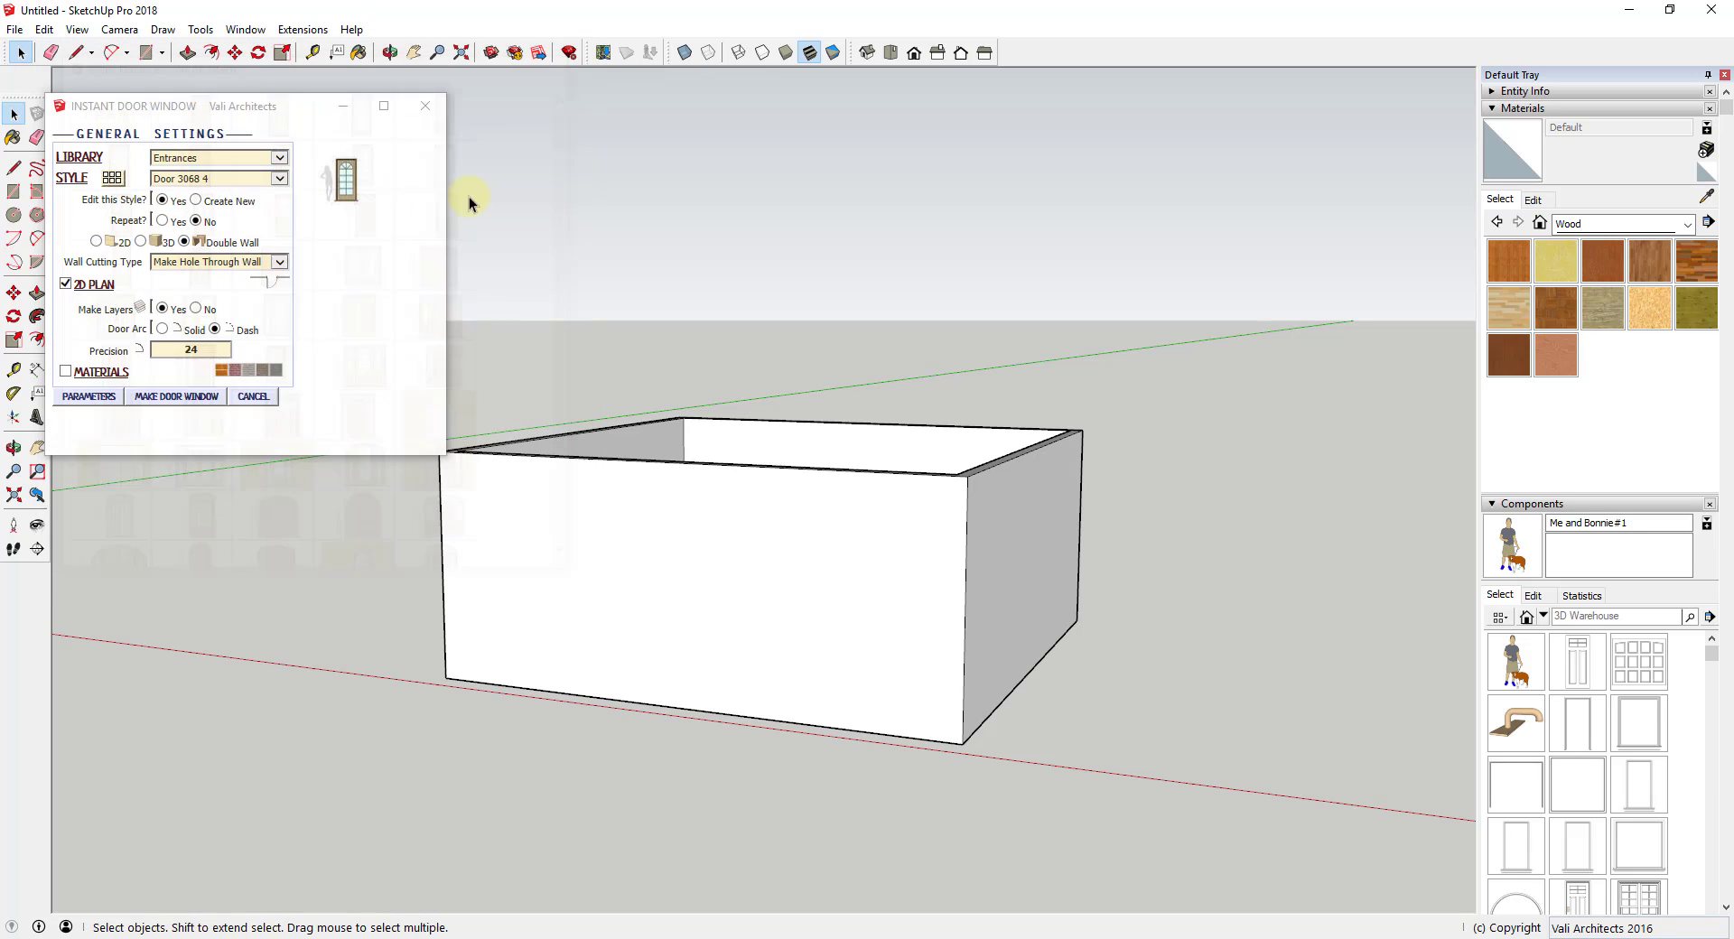
click(65, 284)
click(65, 285)
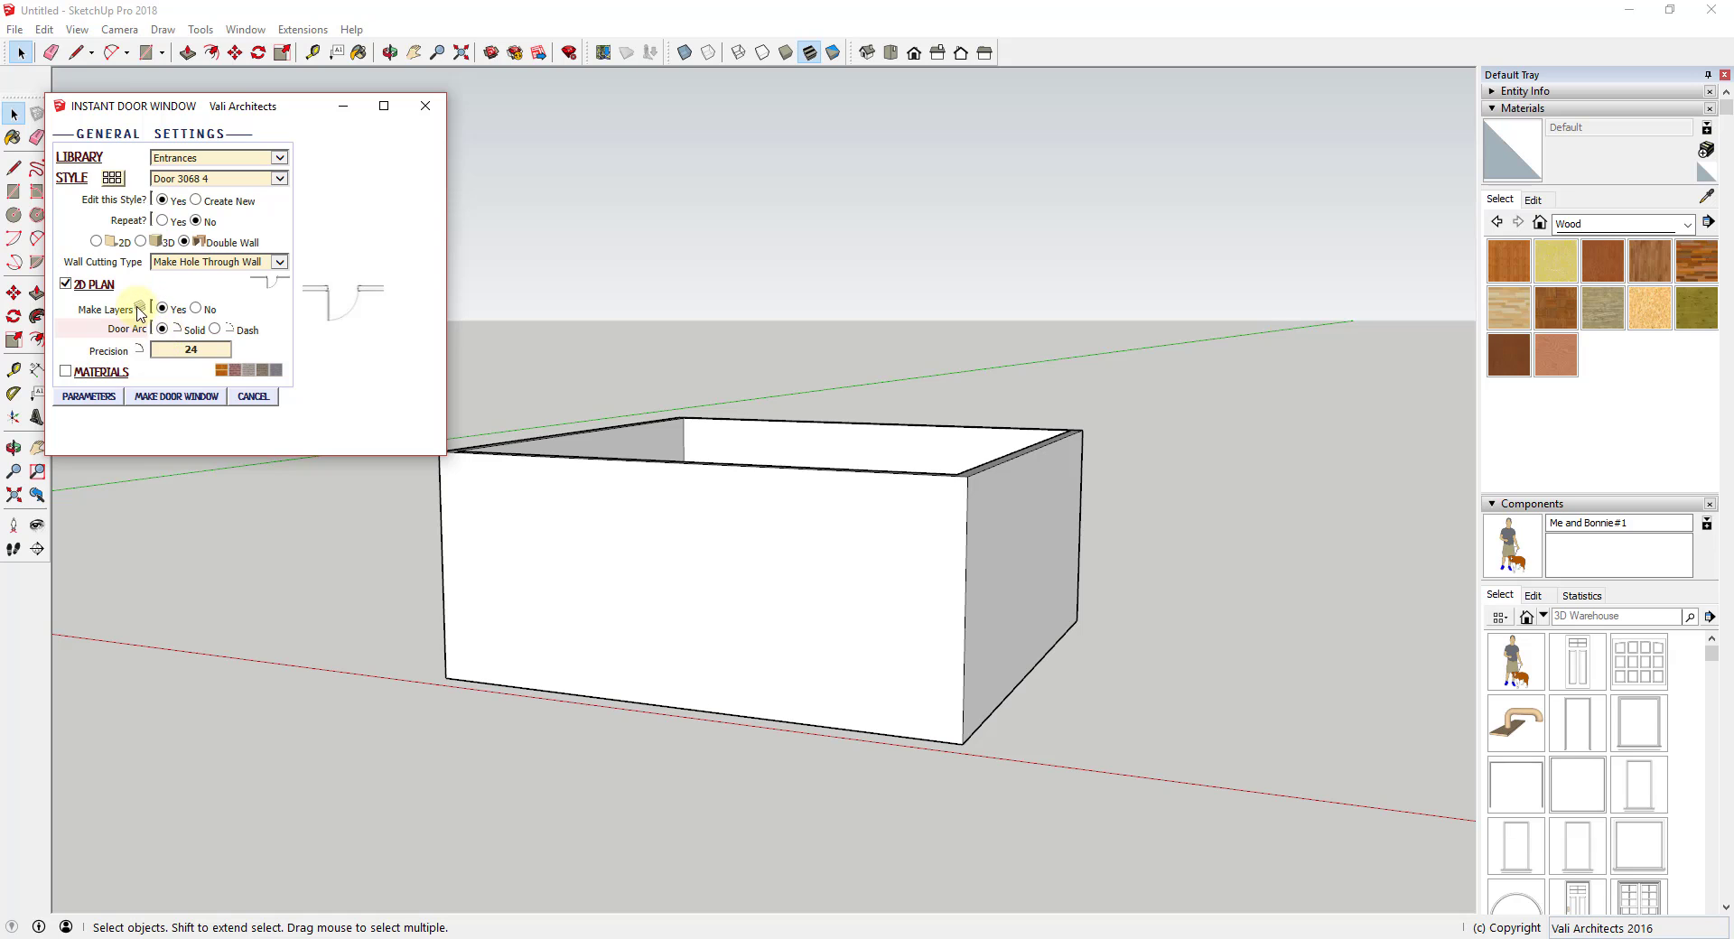
click(177, 397)
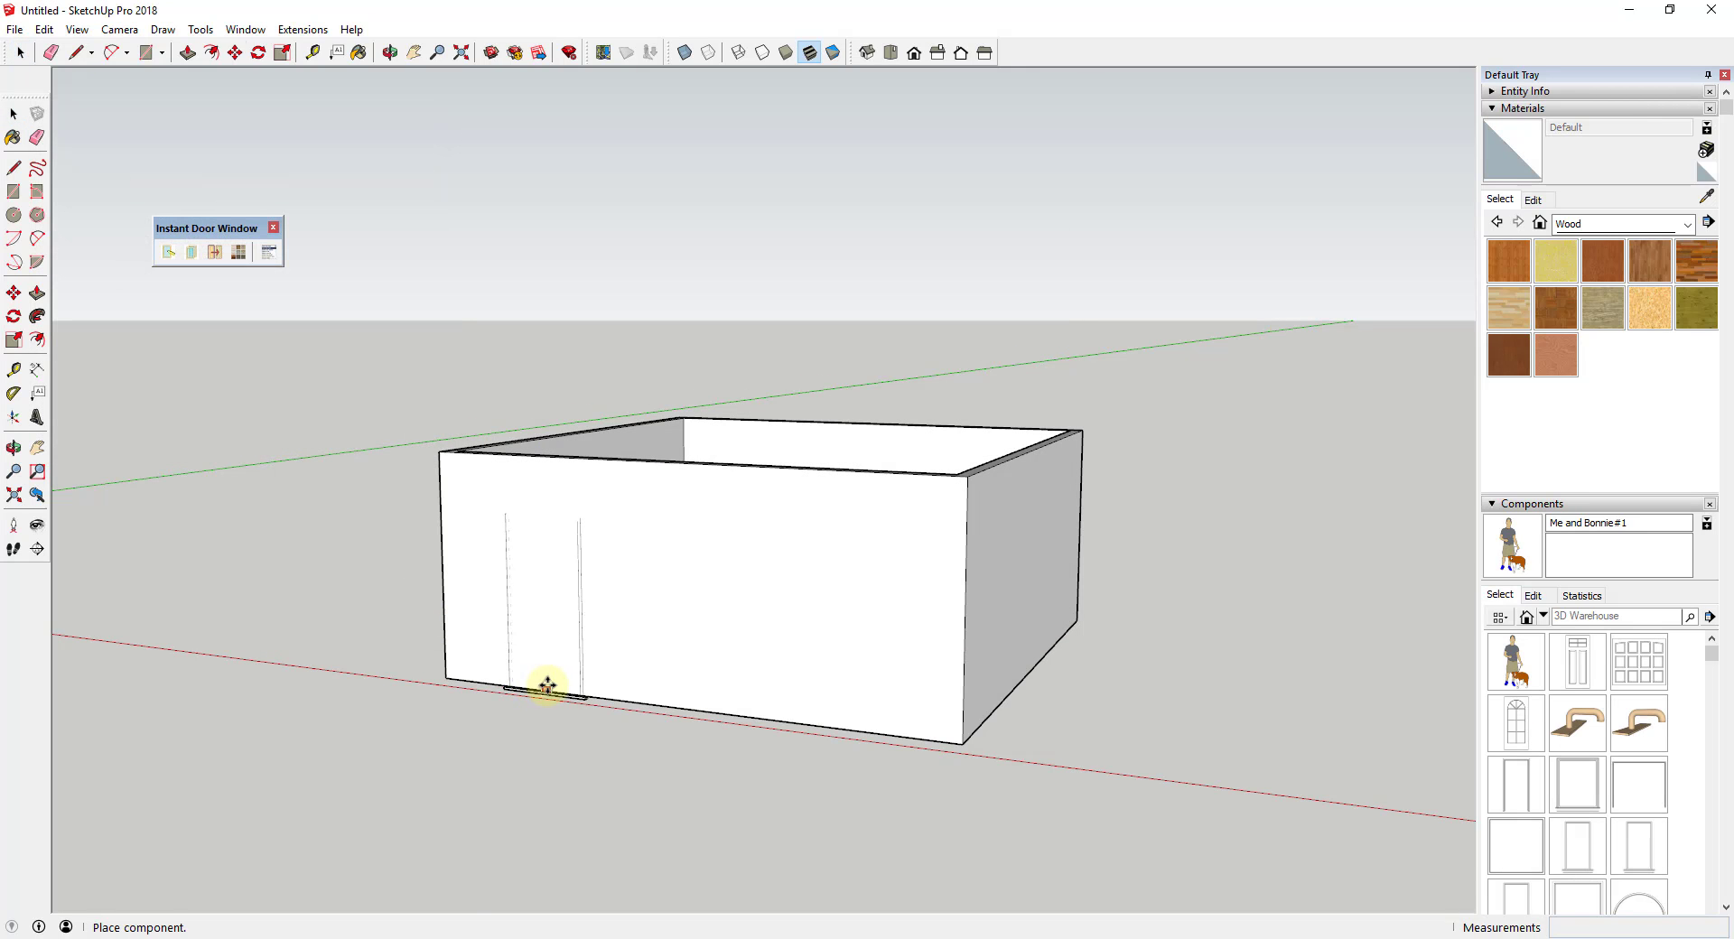
click(549, 643)
middle_drag(549, 643, 625, 588)
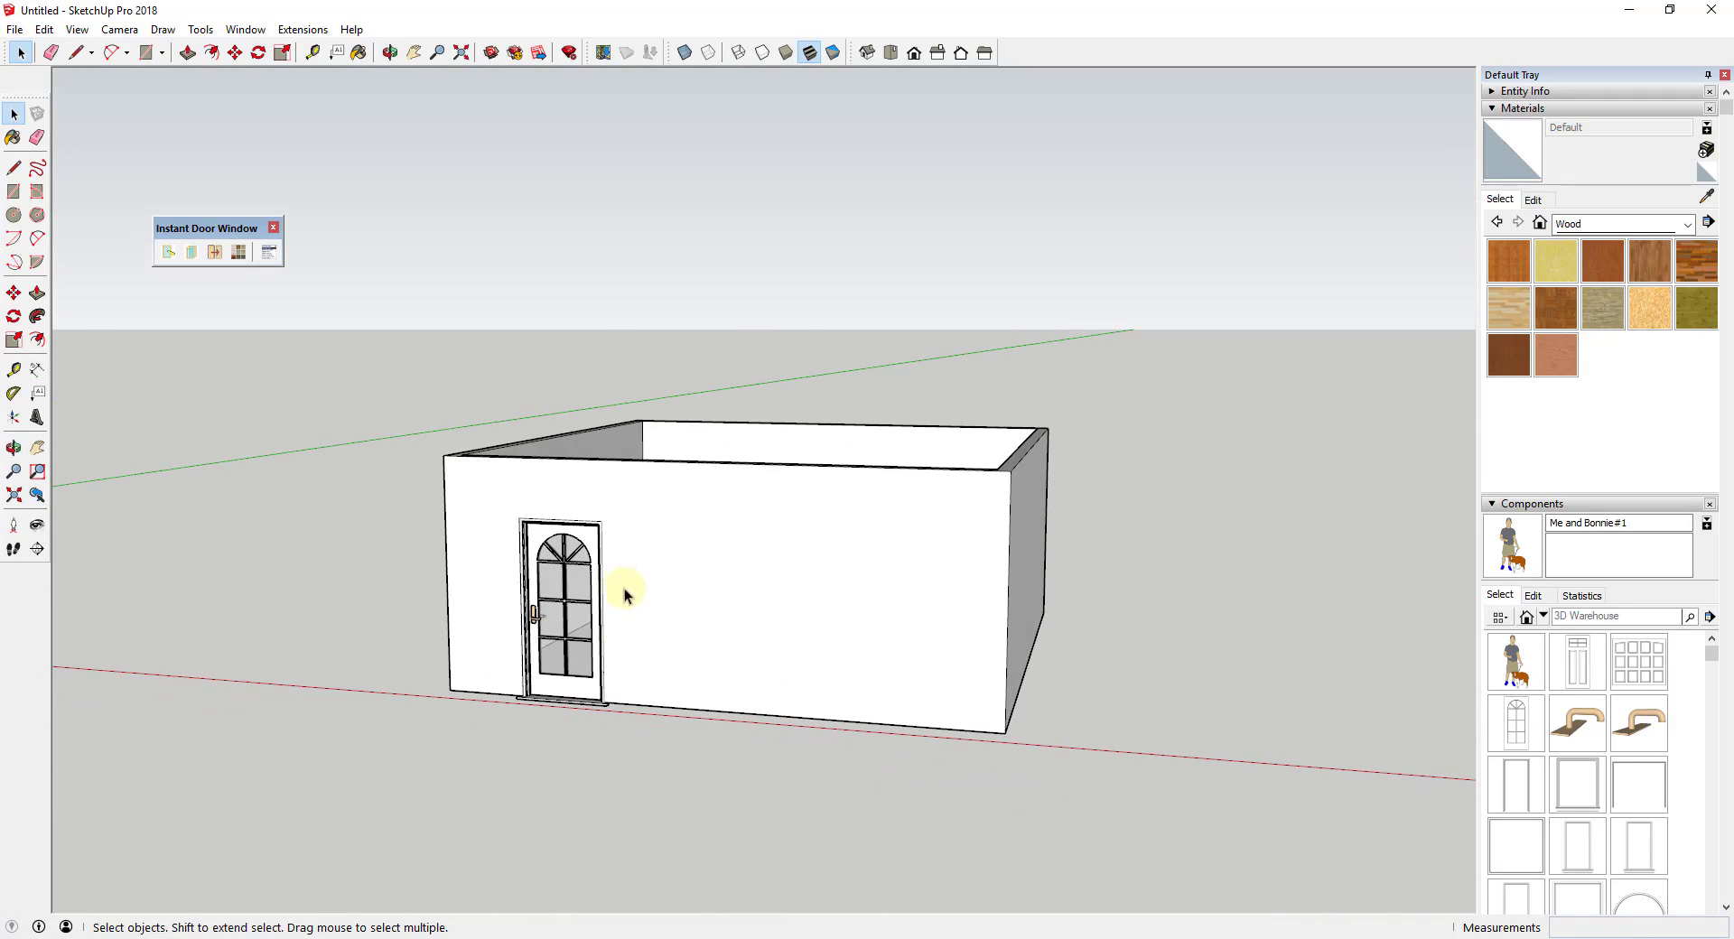
Make another Door 3068 4 with a pull-handle hardware type and place it beside the existing door in the front wall.
click(168, 252)
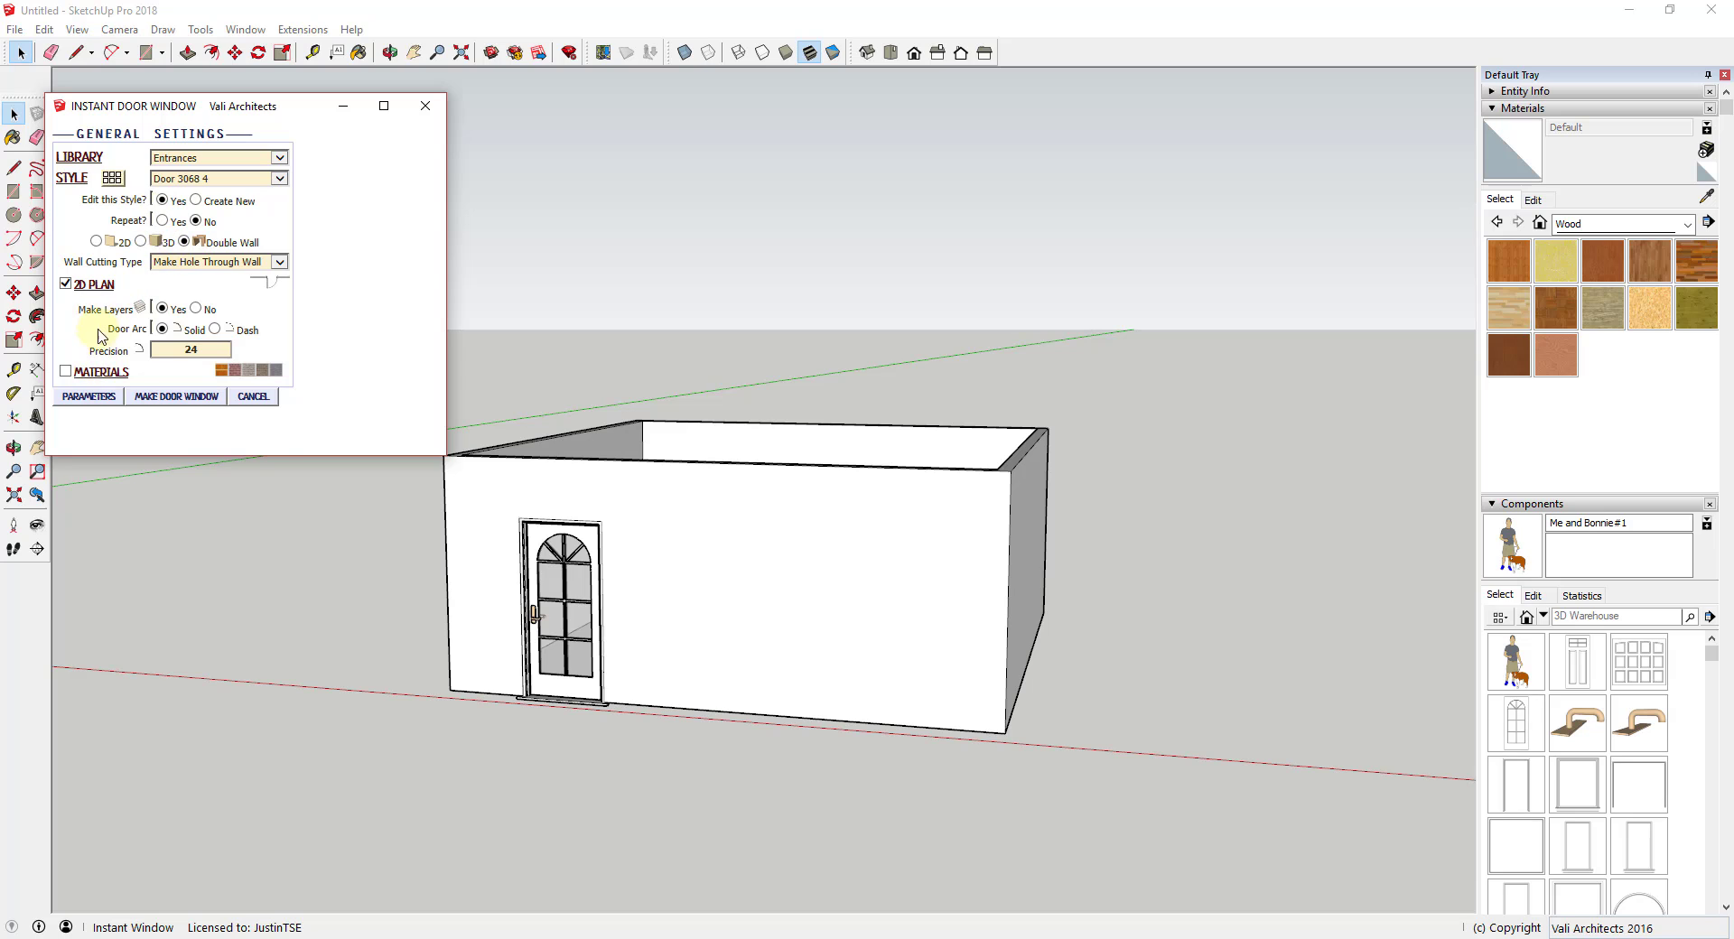
click(87, 397)
scroll(117, 352, down, 10)
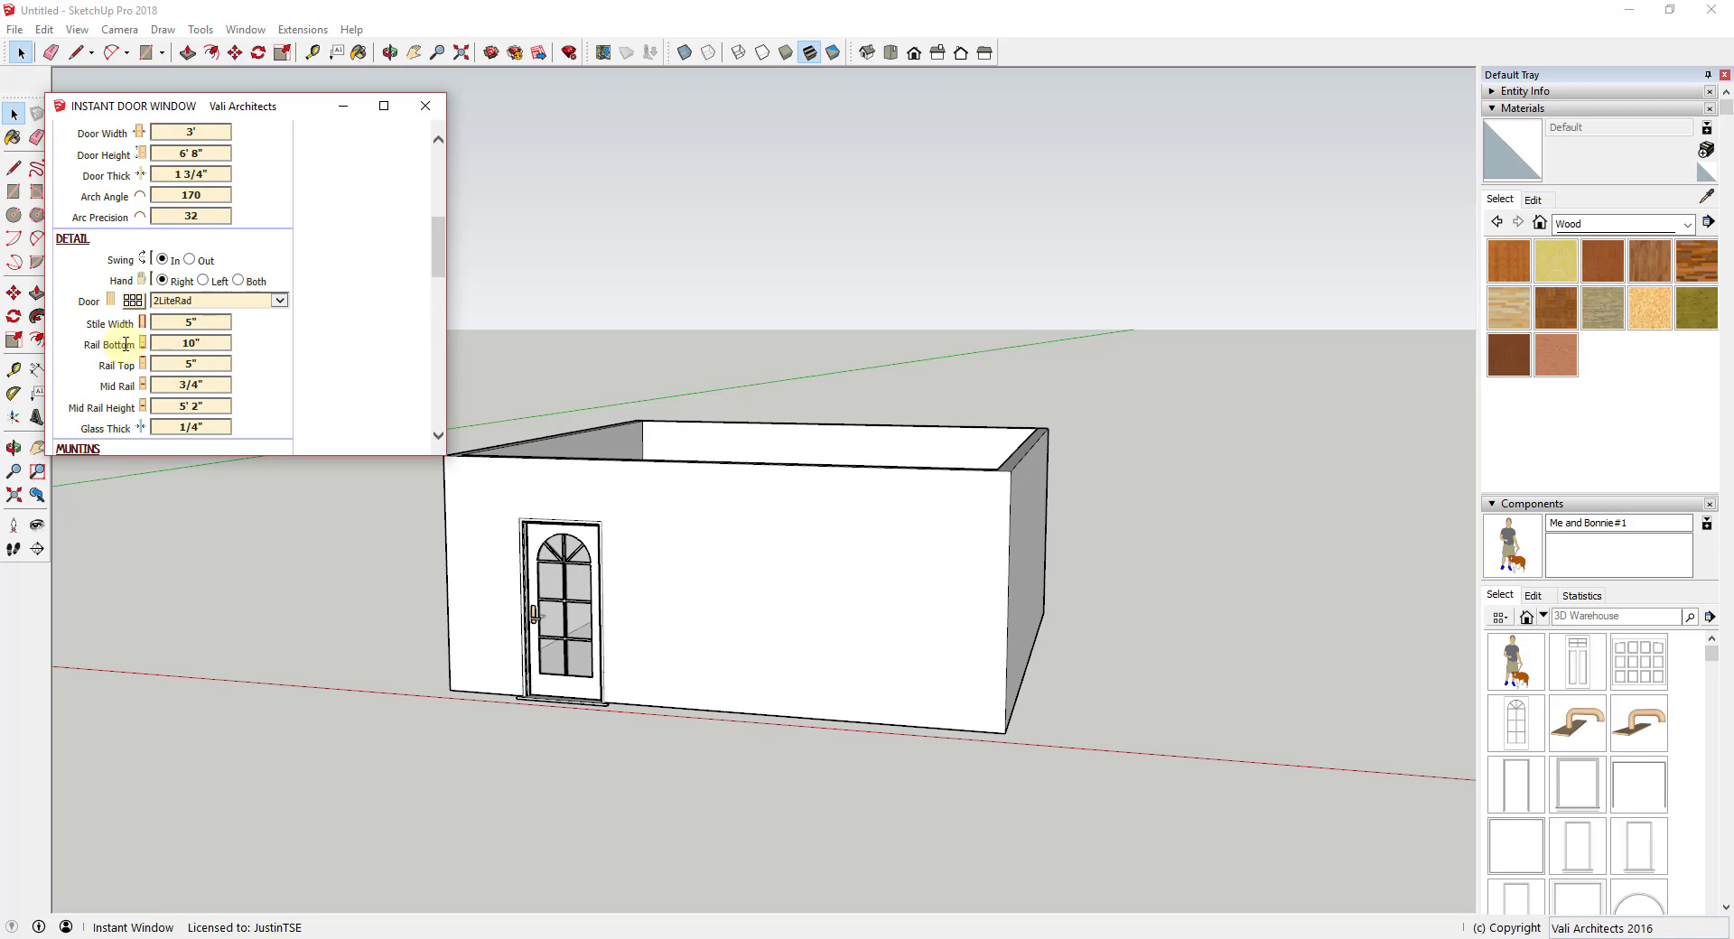
scroll(122, 347, down, 10)
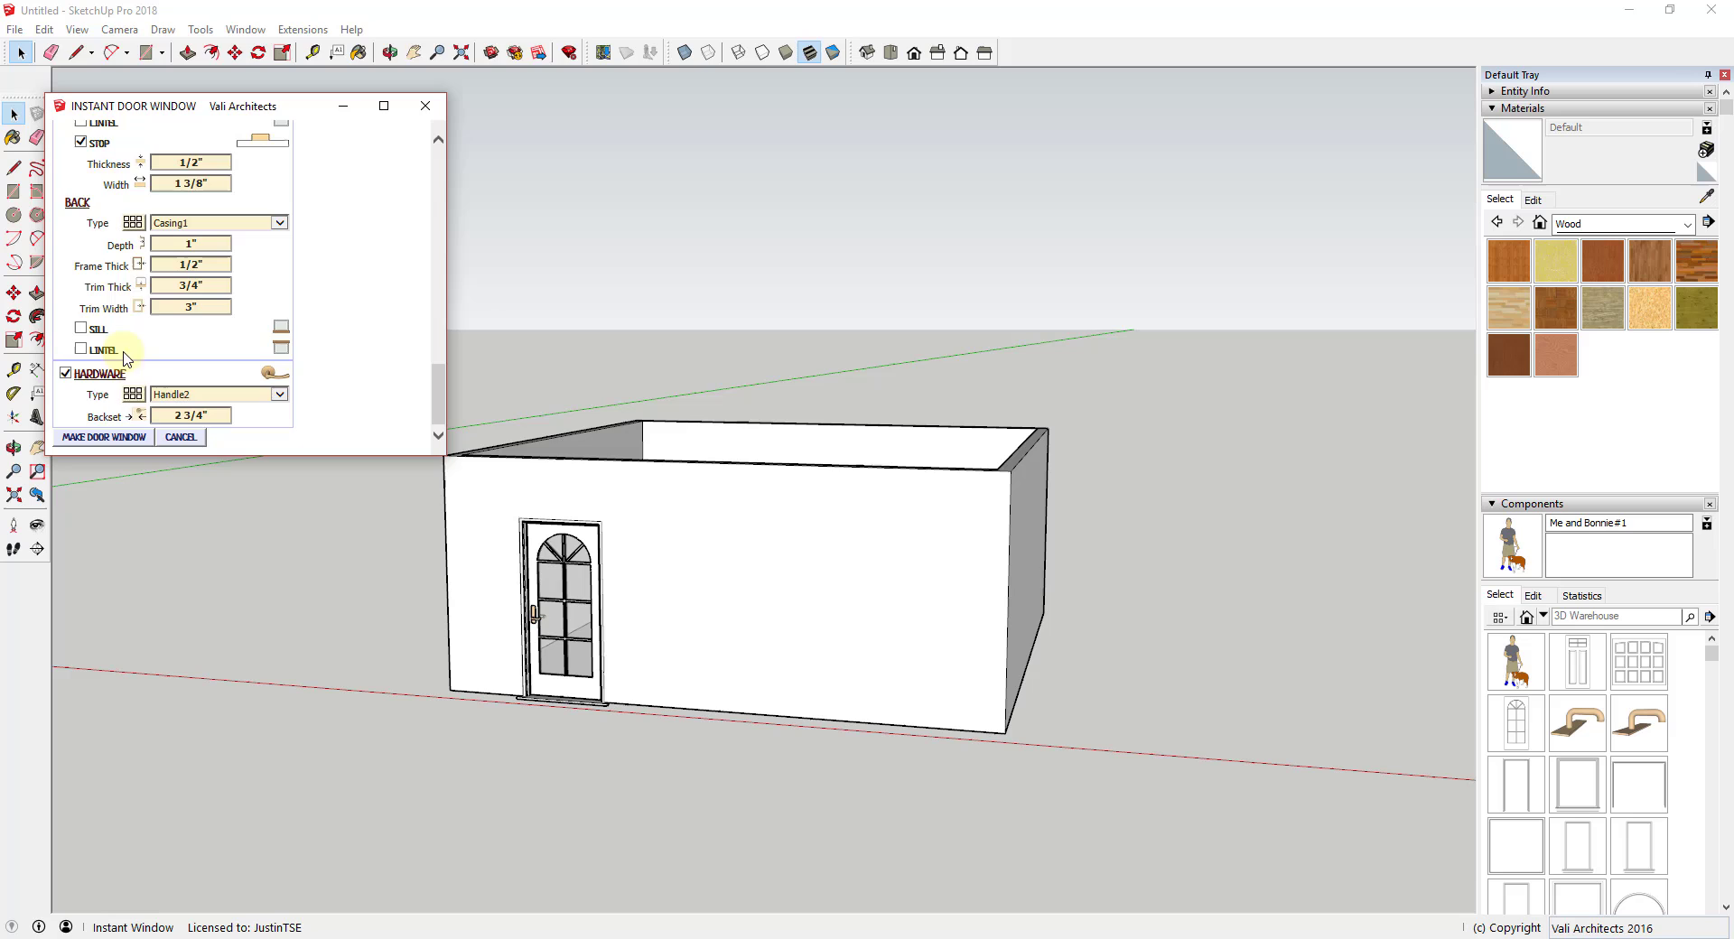
click(129, 402)
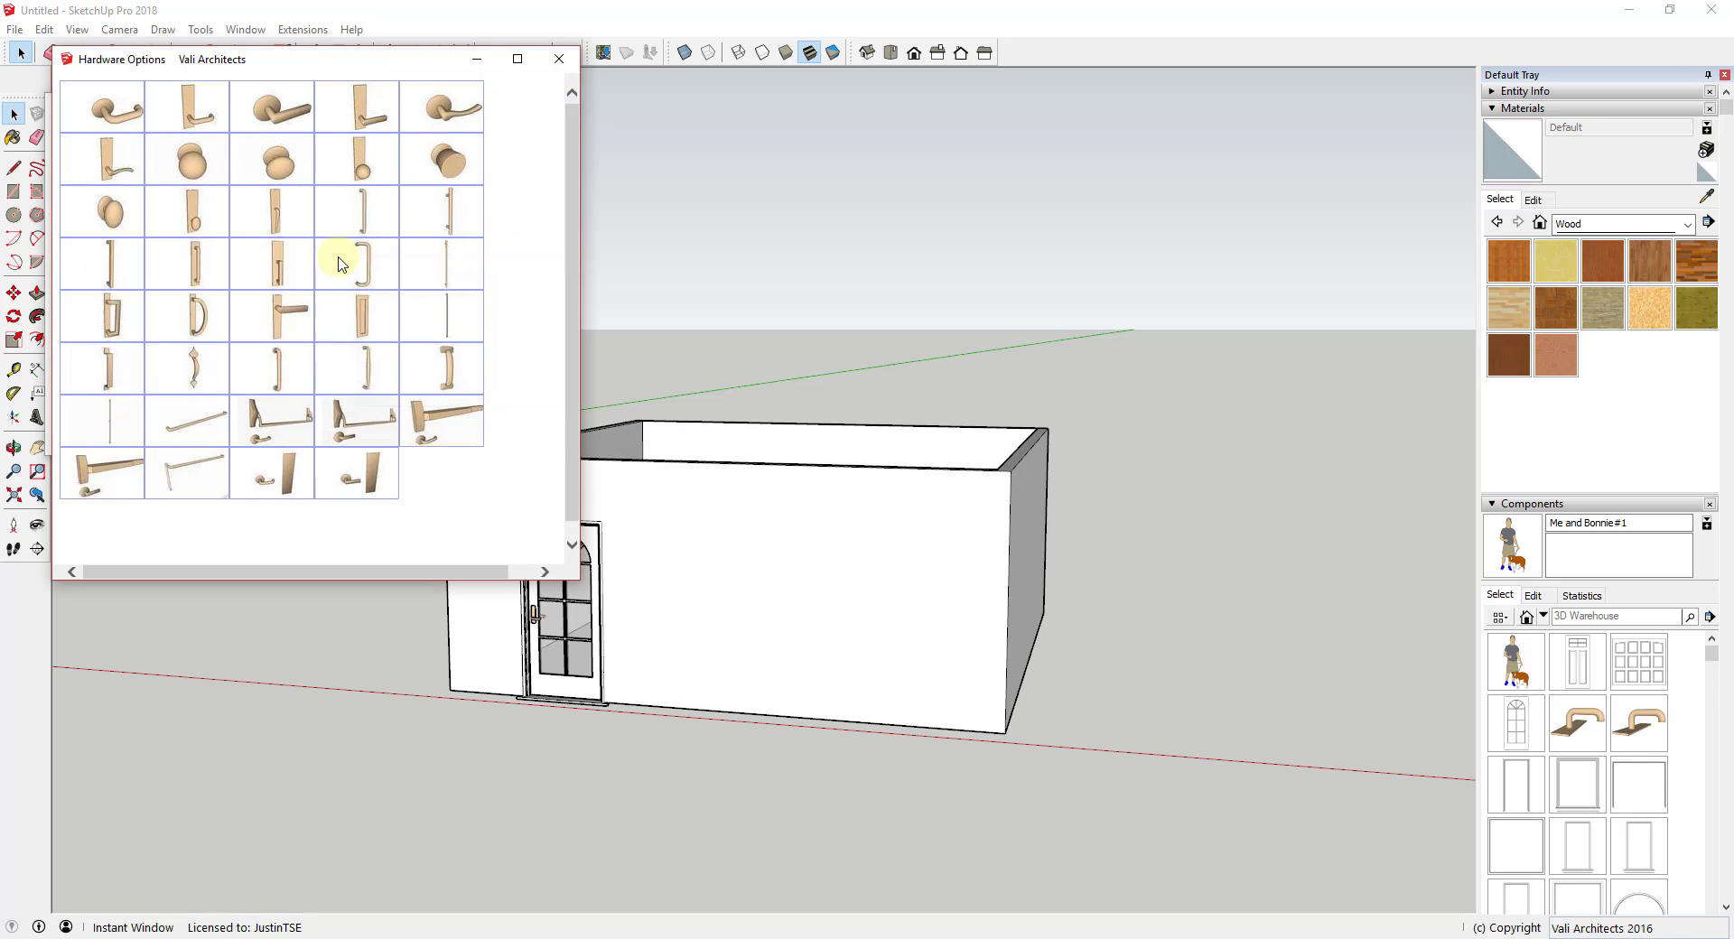
click(281, 268)
click(559, 59)
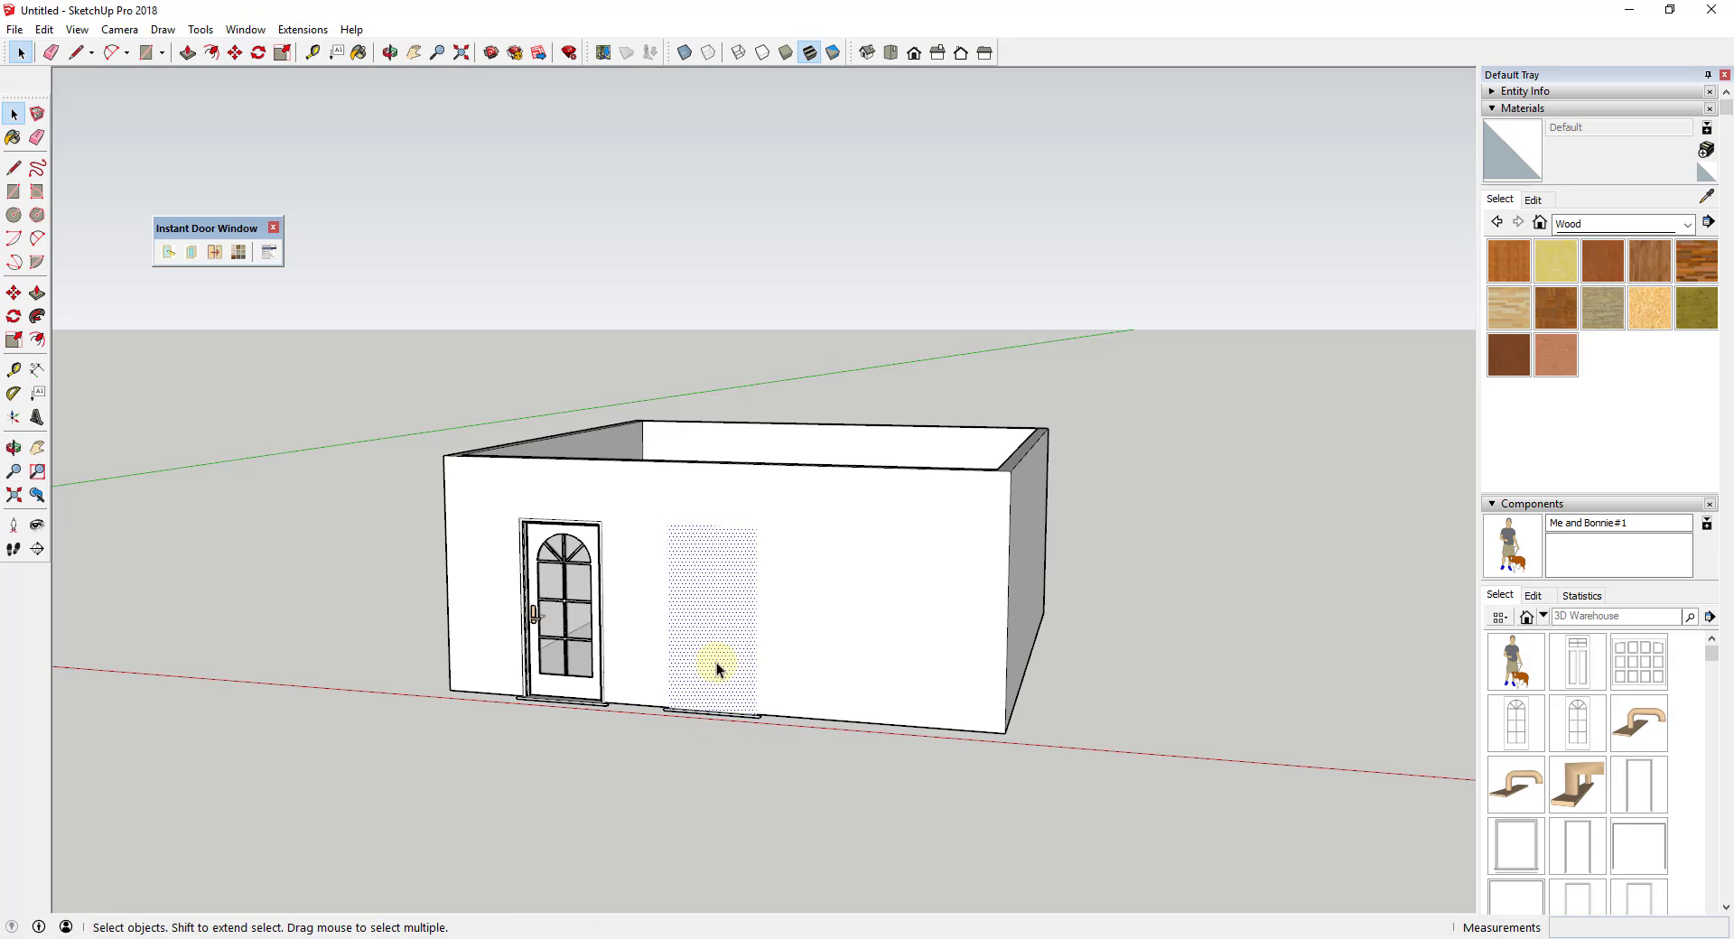
scroll(677, 625, up, 8)
shift+middle_drag(478, 620, 655, 594)
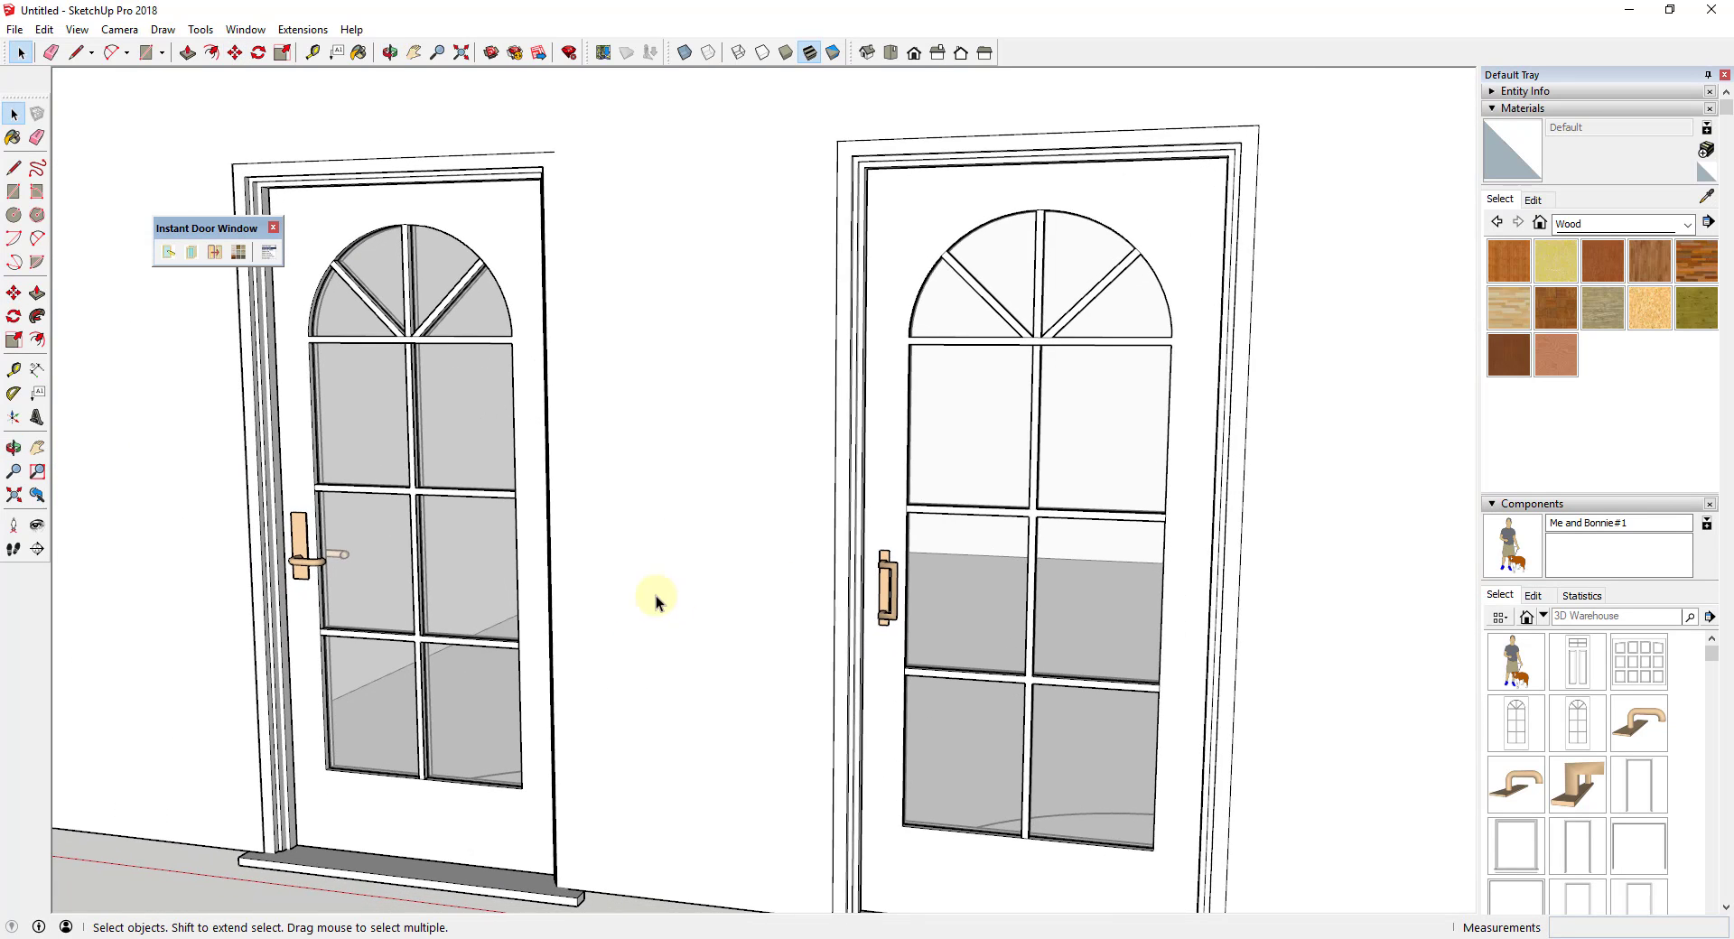
scroll(643, 587, down, 2)
scroll(641, 505, down, 6)
Paint the small rectangle on the ground beside the room with Wood Veneer 02.
middle_drag(642, 505, 1131, 749)
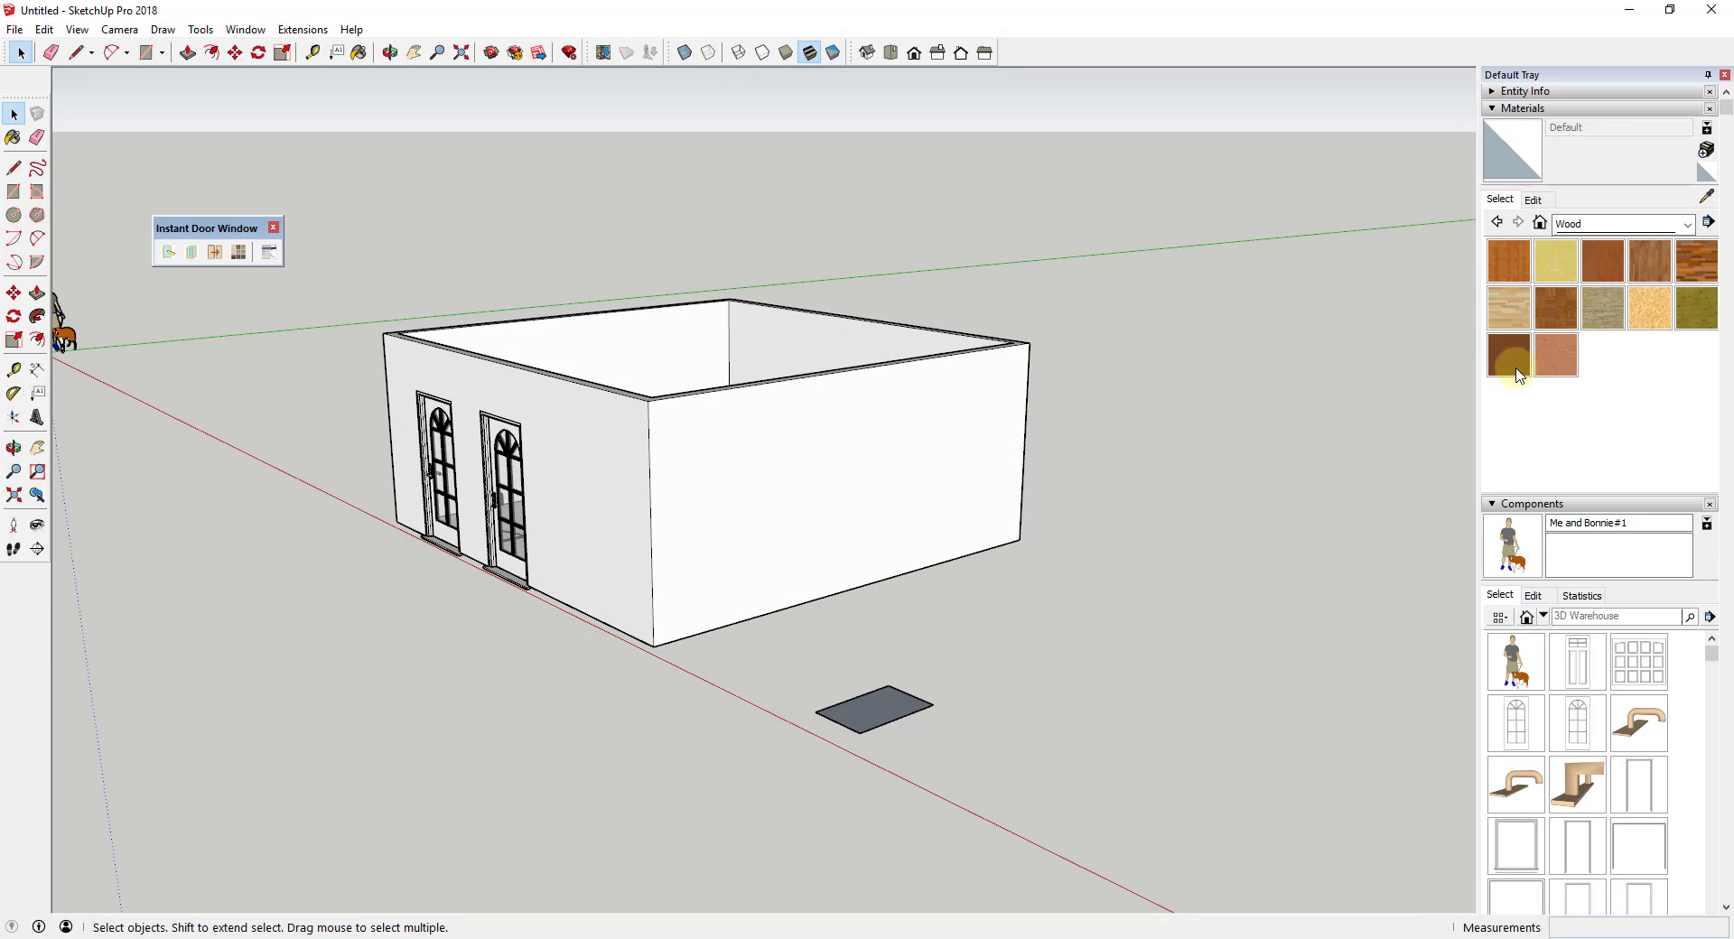
click(881, 702)
key(space)
scroll(876, 709, up, 4)
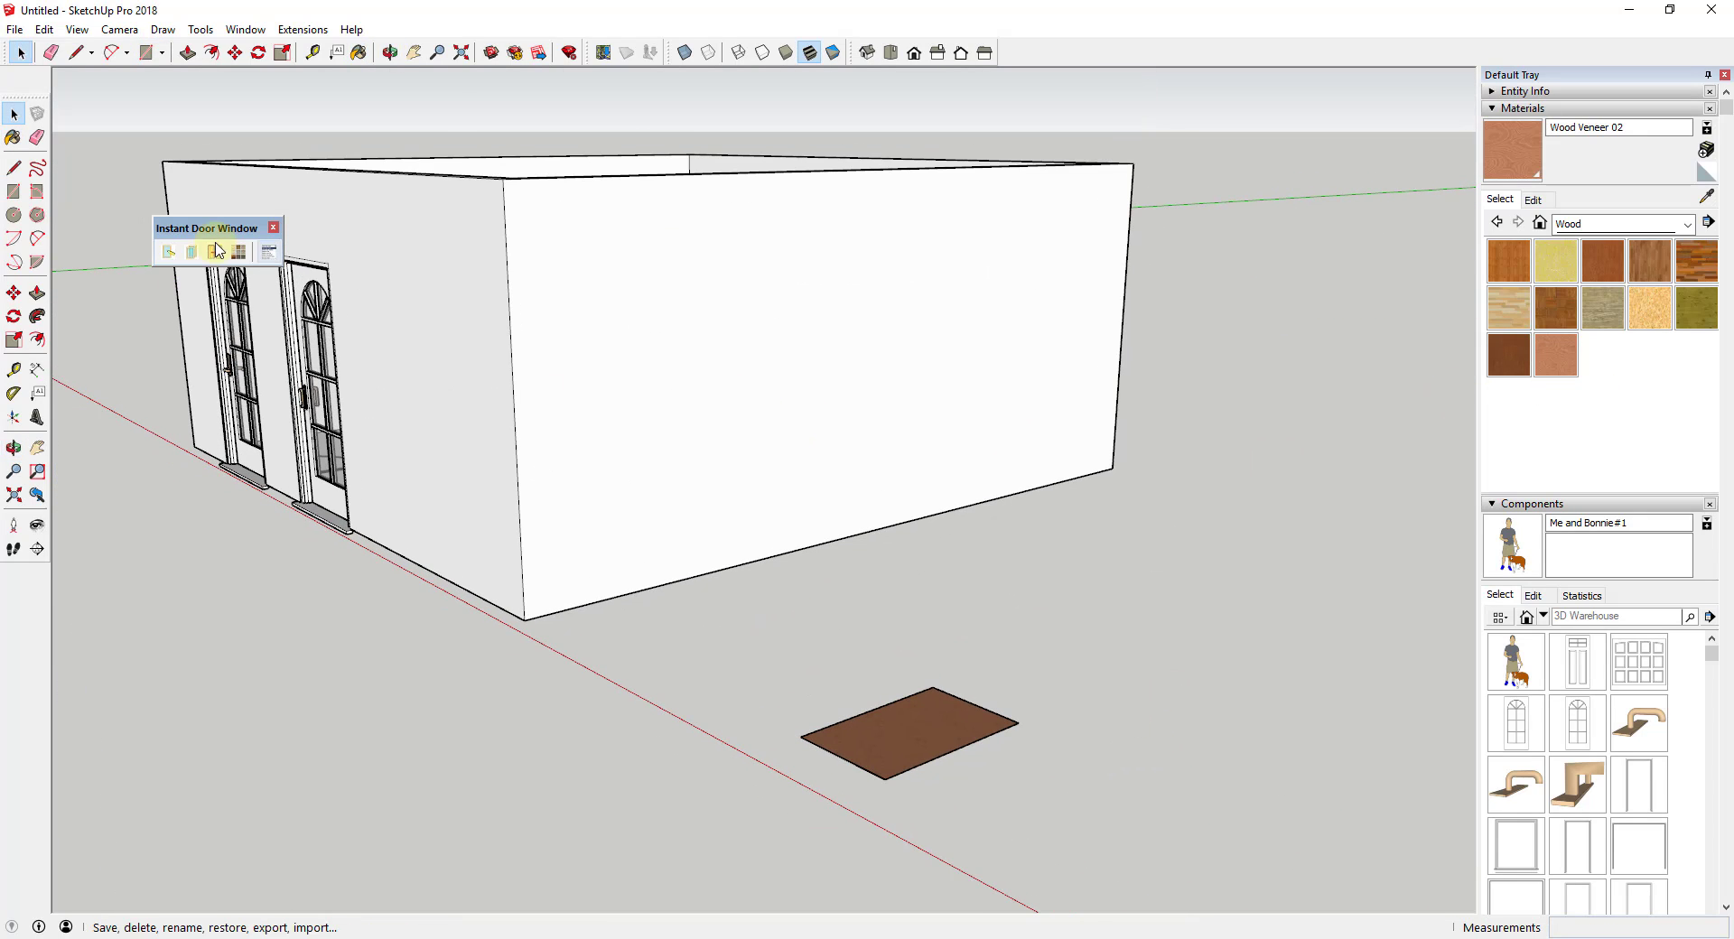
Start a new door from the Entrances library and choose the WoodGlassEntrance13 style.
click(168, 252)
click(184, 187)
scroll(361, 407, down, 4)
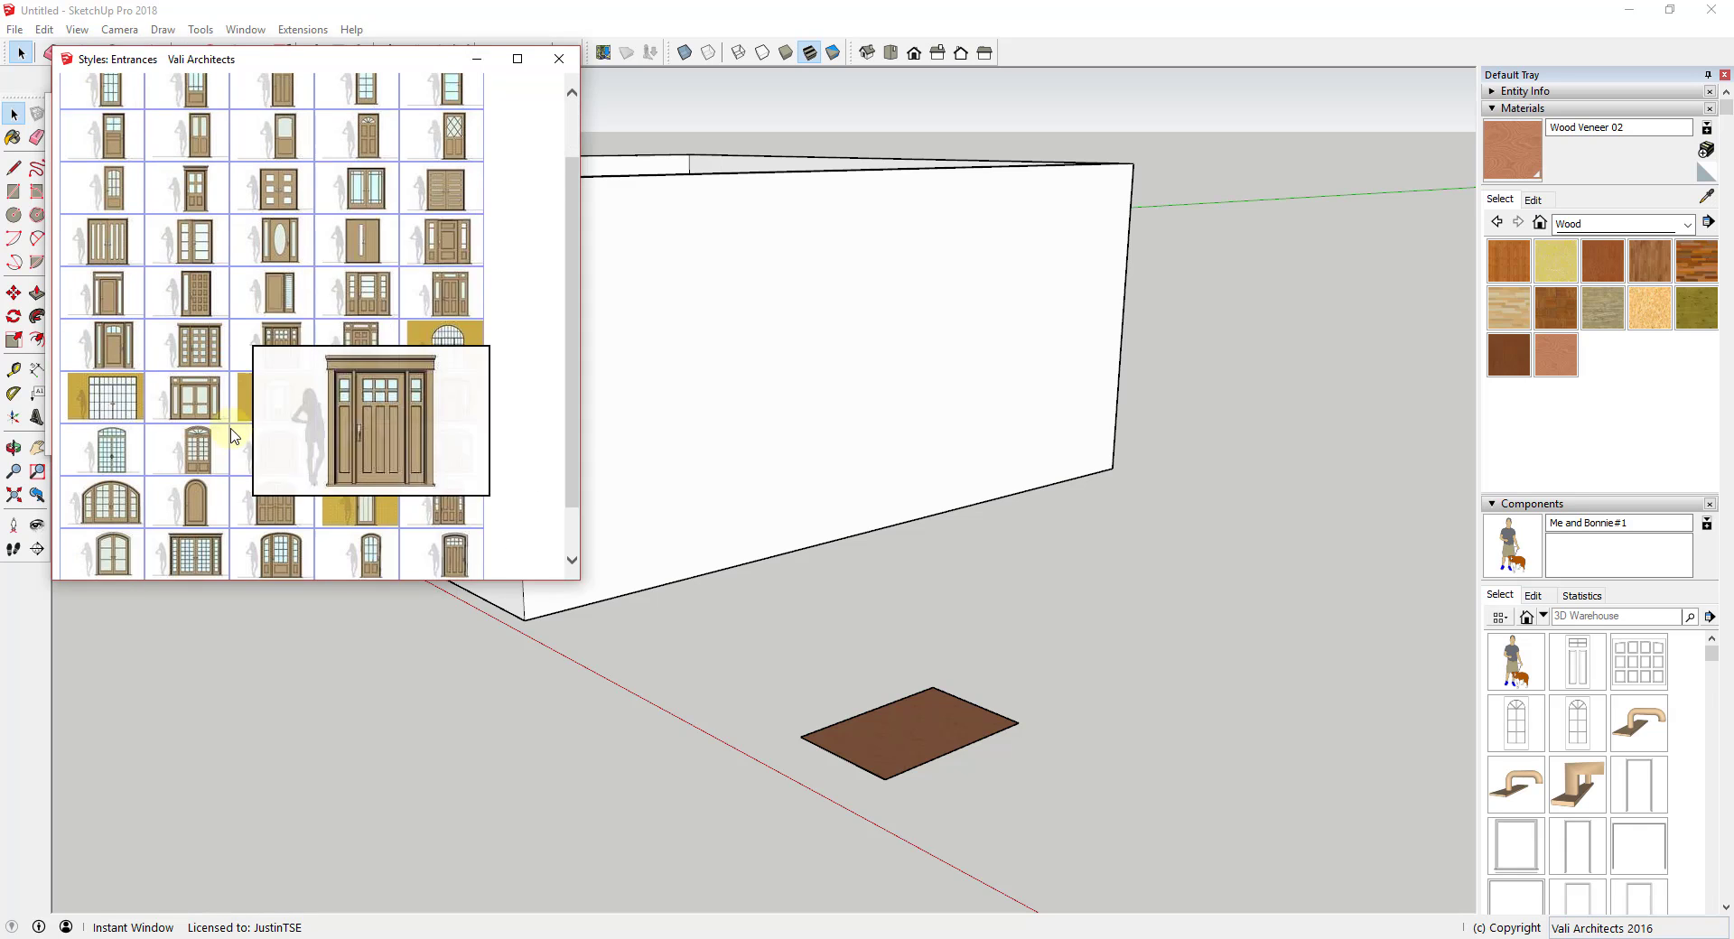
click(559, 59)
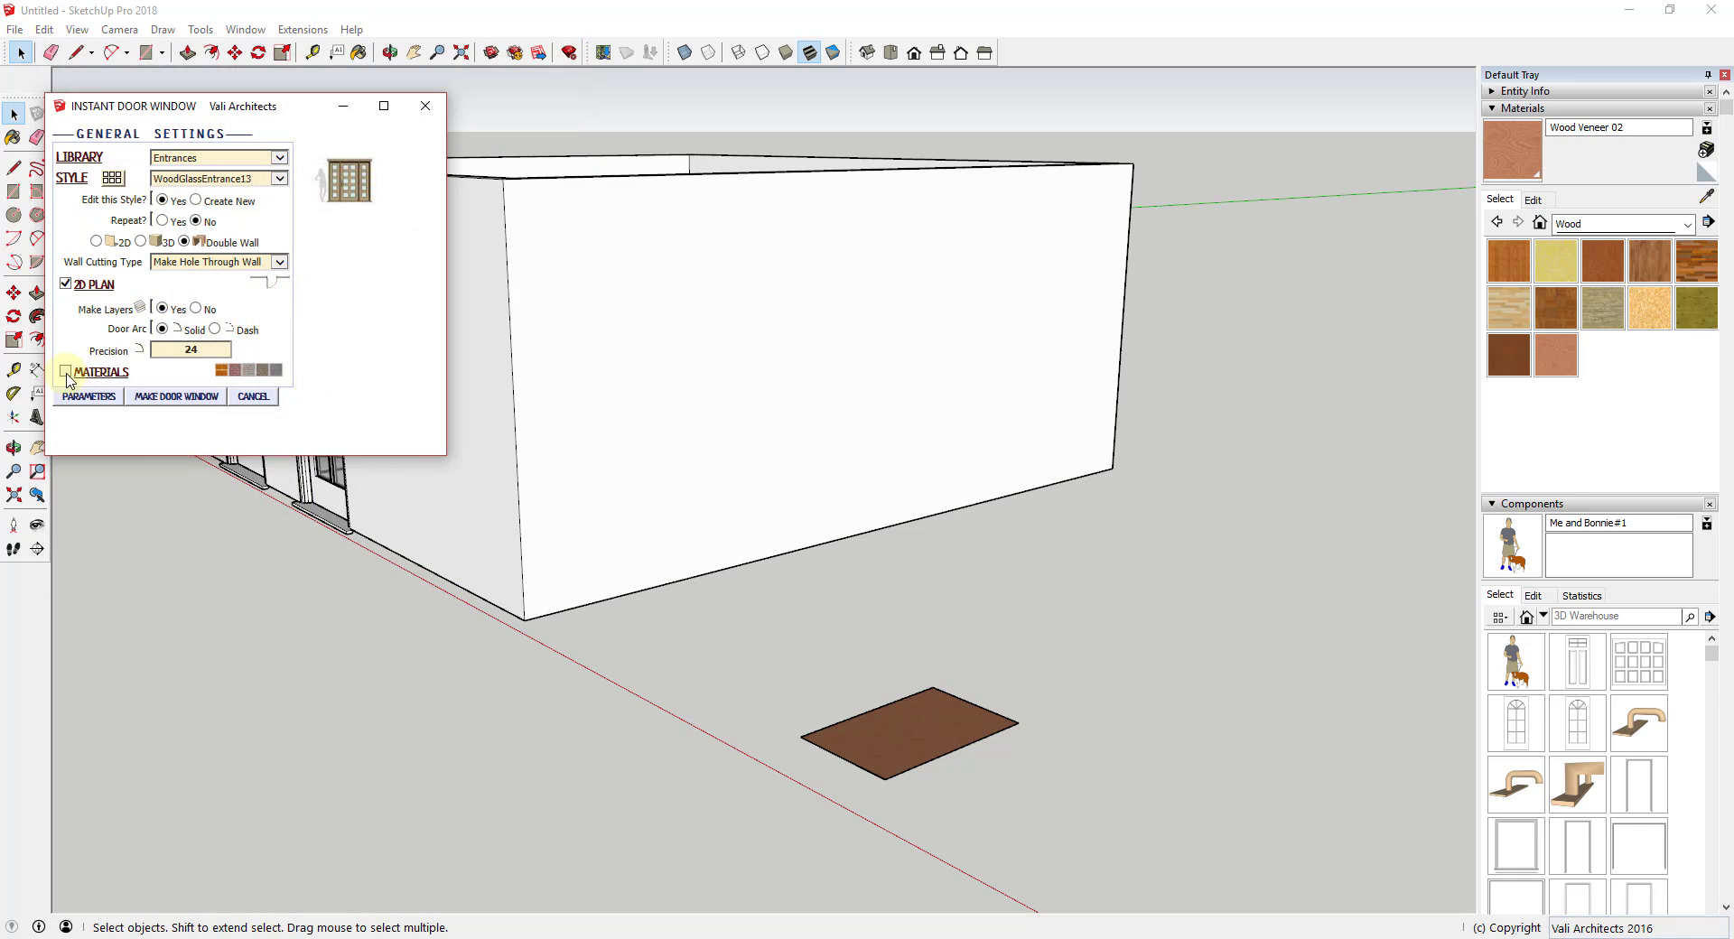
Enable materials and assign Wood Veneer 02 to the entrance's door/window, wall and frame.
scroll(226, 271, down, 2)
click(224, 274)
click(224, 275)
click(190, 336)
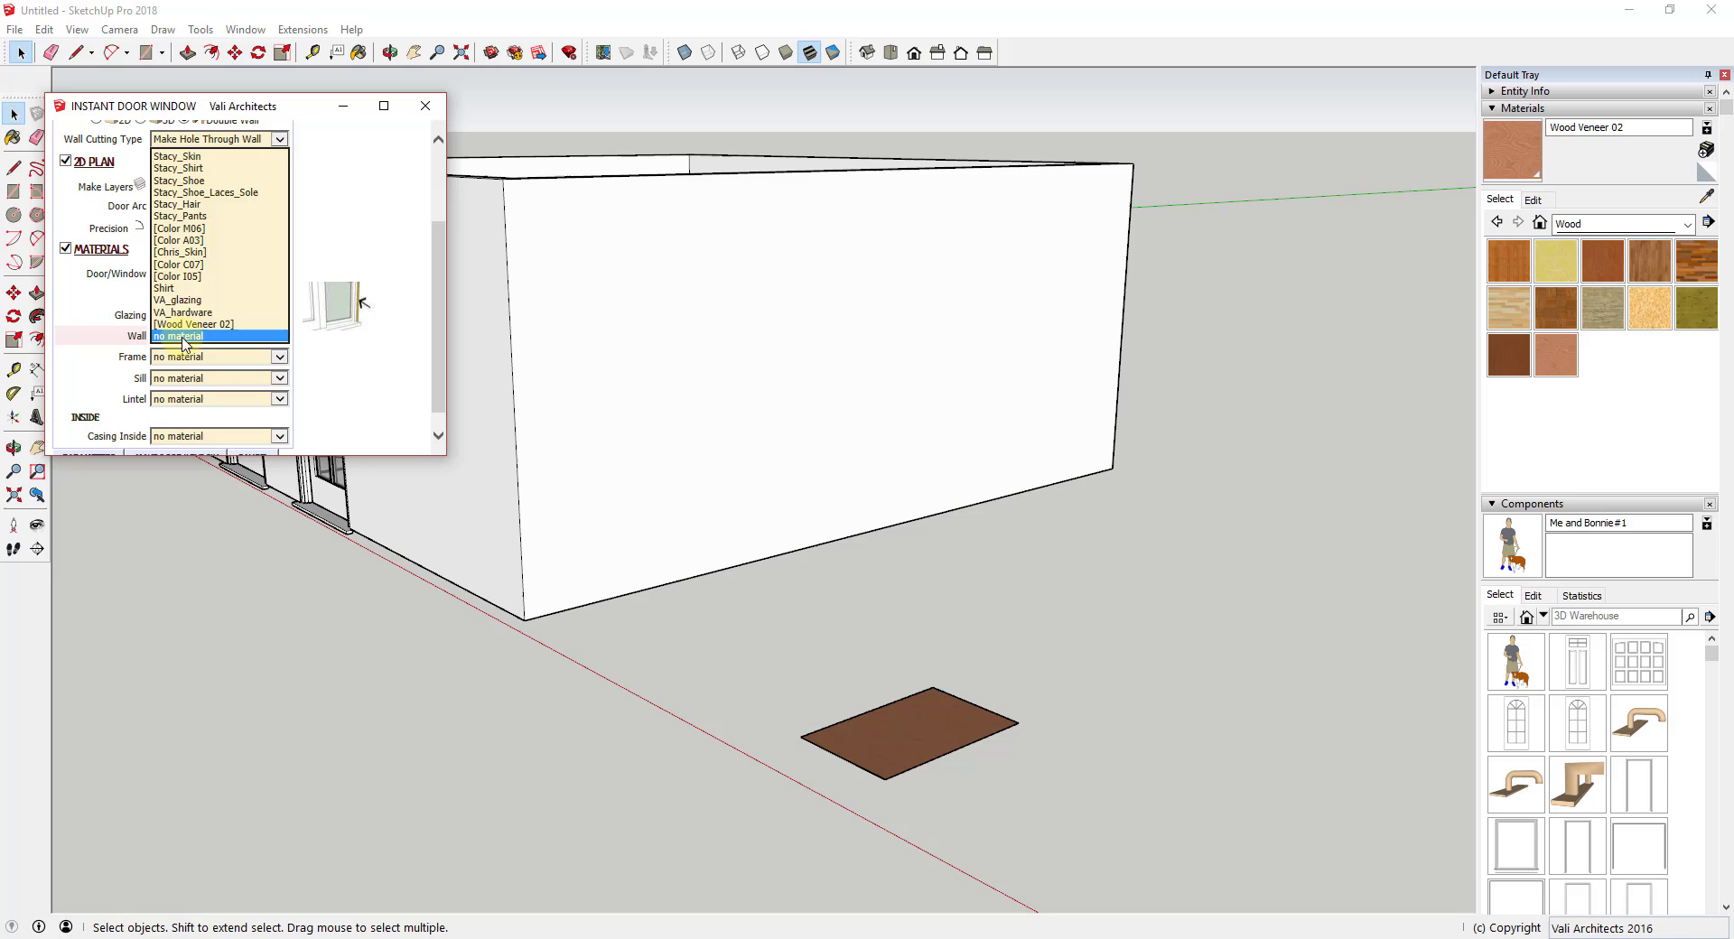
click(193, 346)
click(194, 357)
click(195, 356)
Assign Wood Veneer 02 to the sill, lintel and inside casing, and place the entrance in the adjacent blank wall.
click(192, 378)
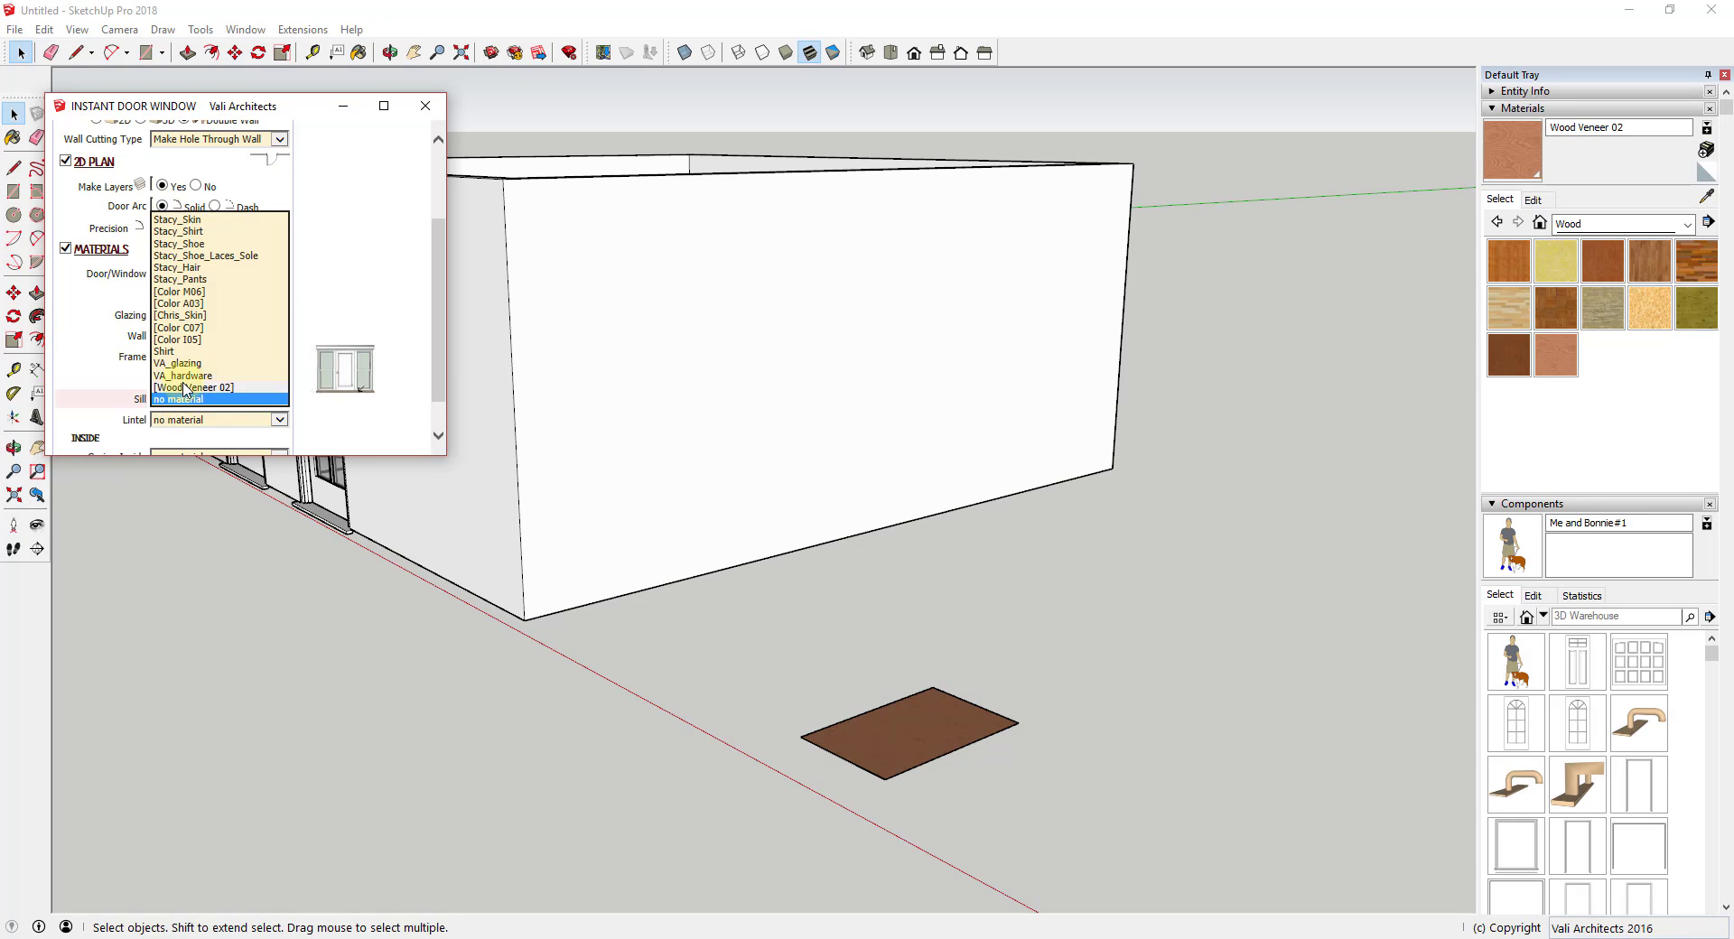
click(191, 399)
click(201, 377)
click(199, 367)
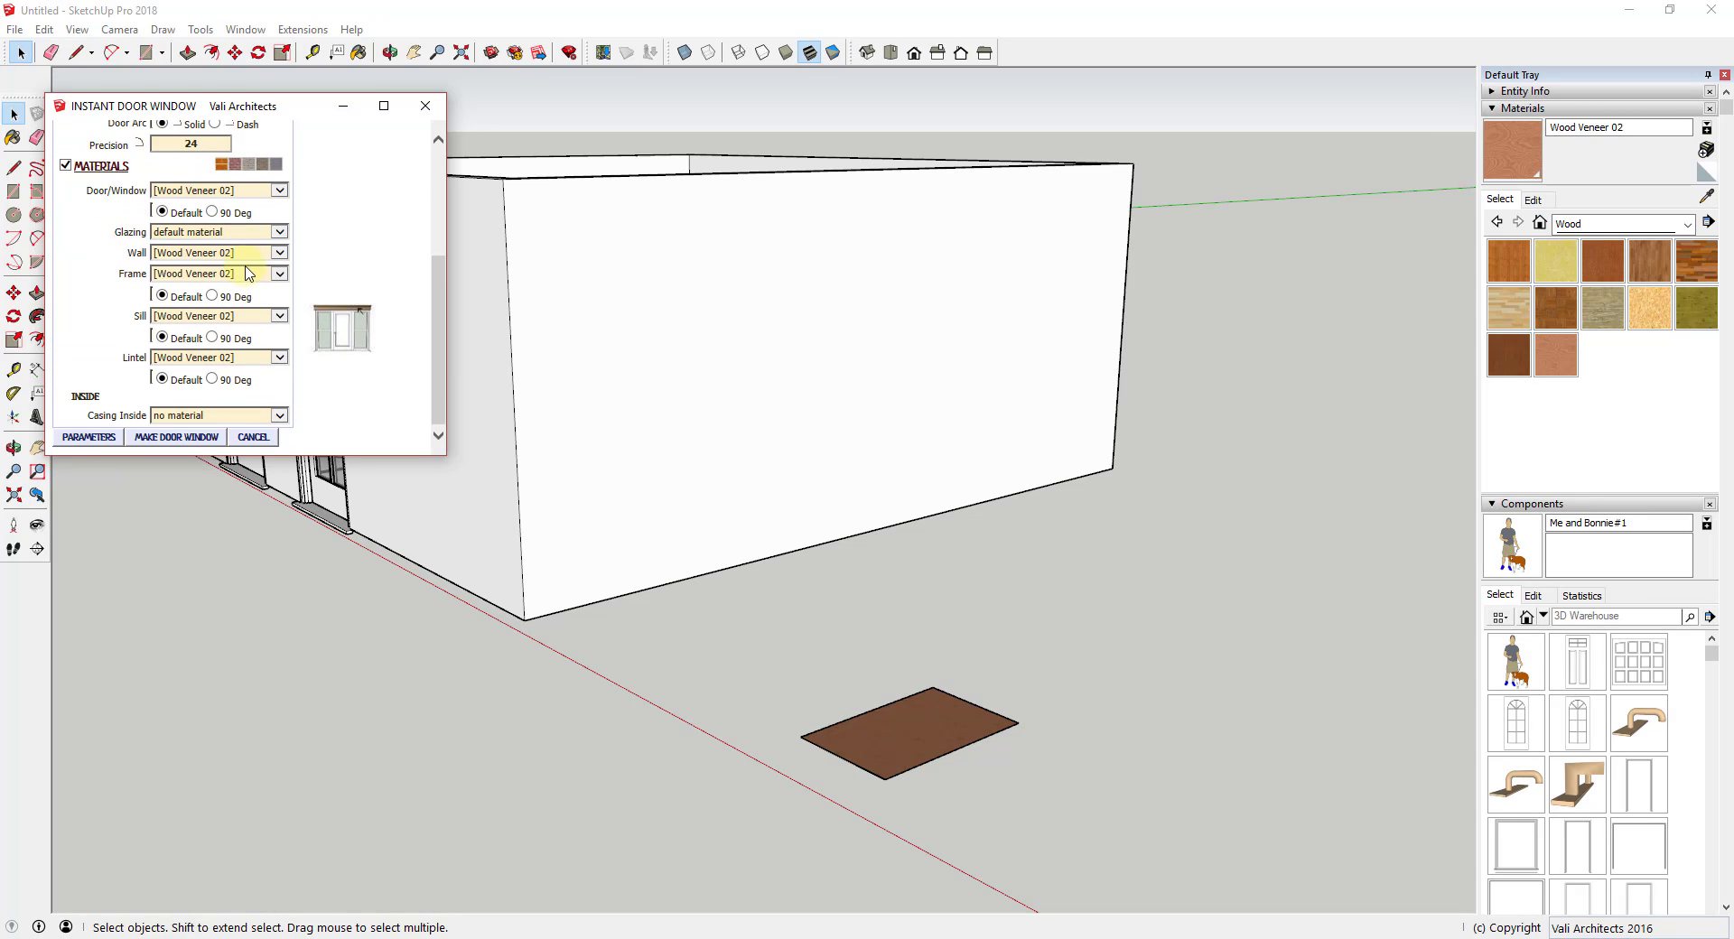
click(173, 416)
click(195, 228)
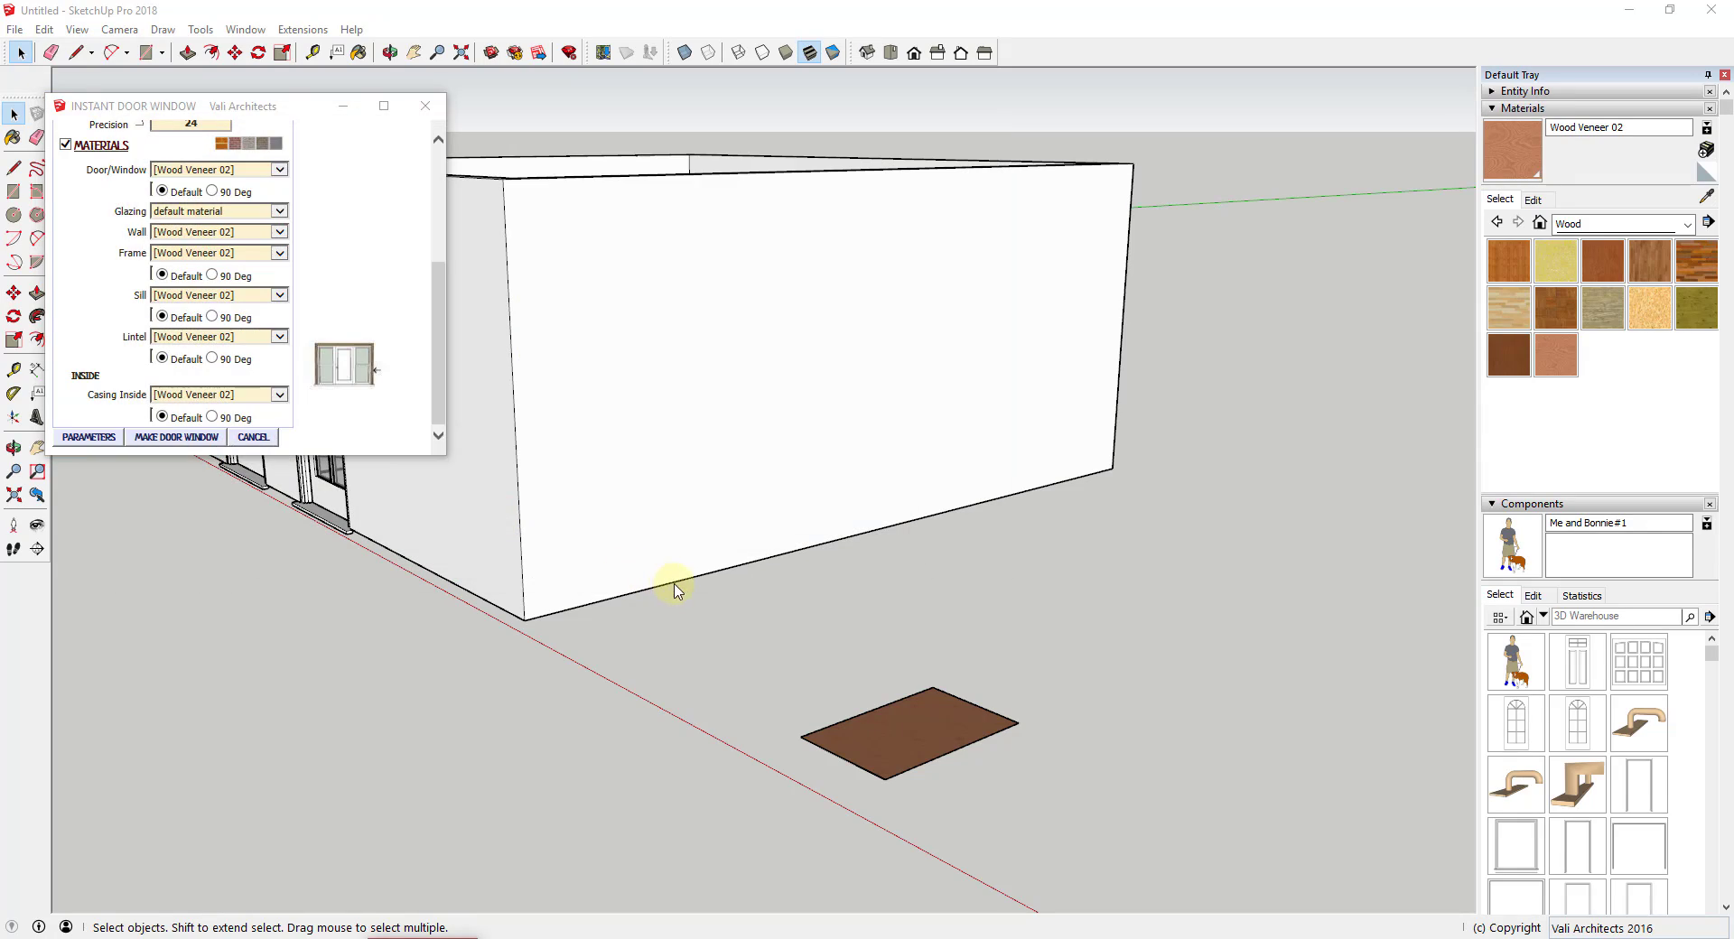
middle_drag(755, 434, 587, 433)
Open and close the wooden entrance's middle door leaf with the Interact tool.
click(201, 29)
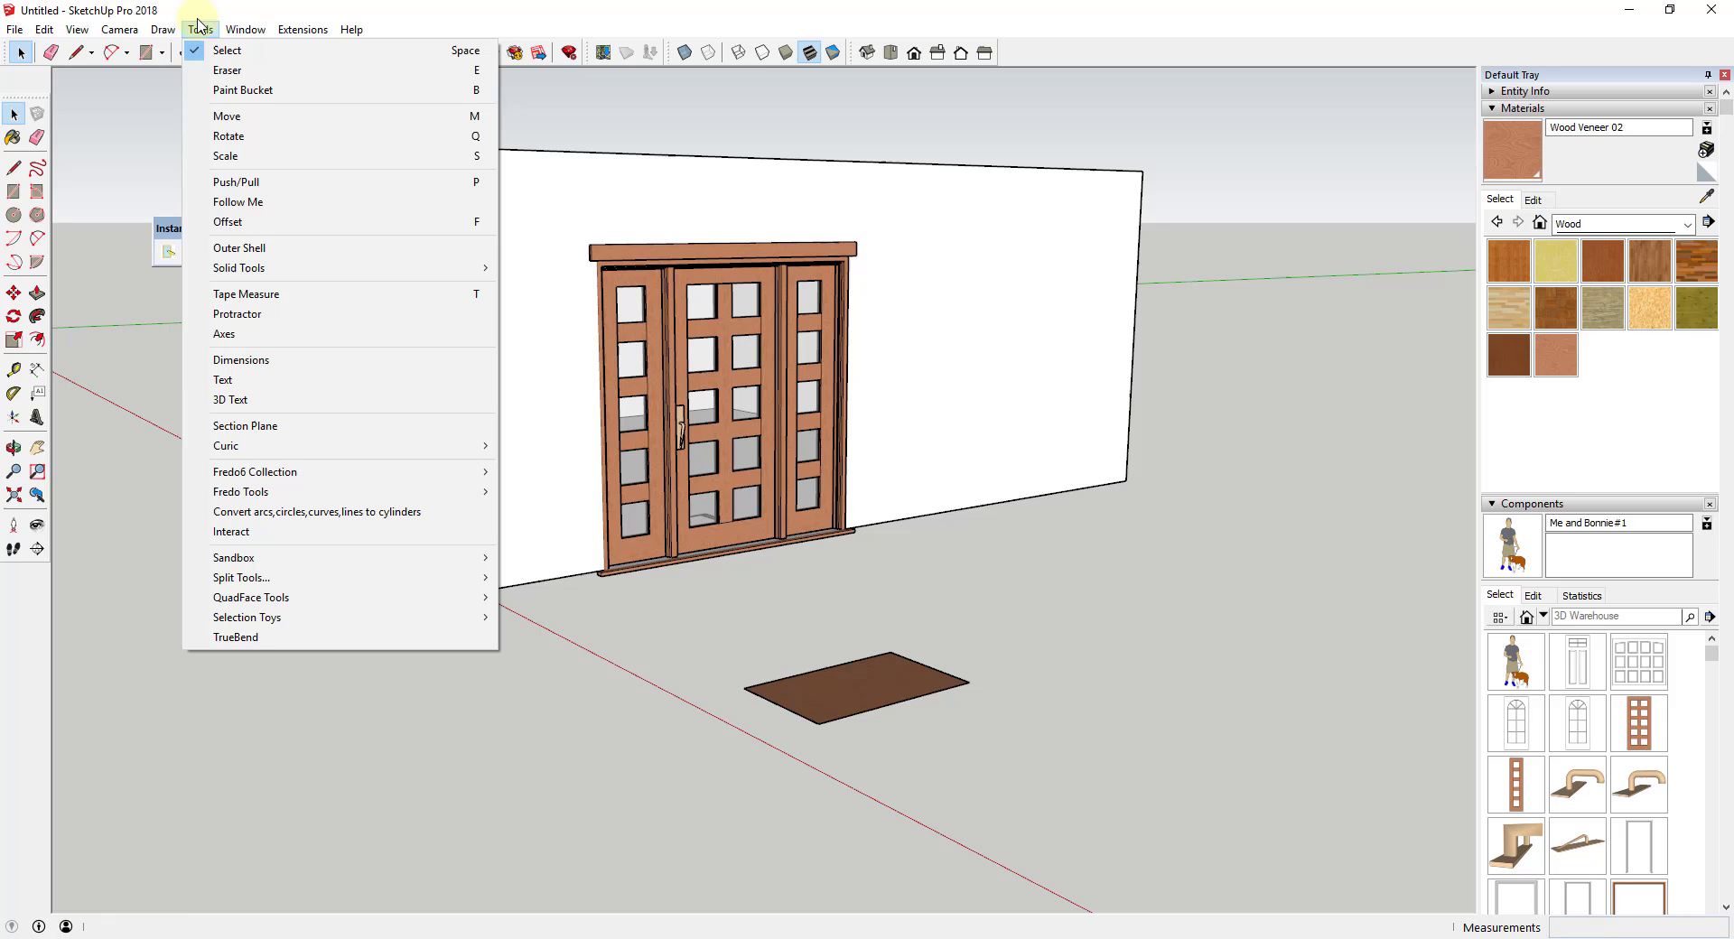
click(262, 534)
click(712, 480)
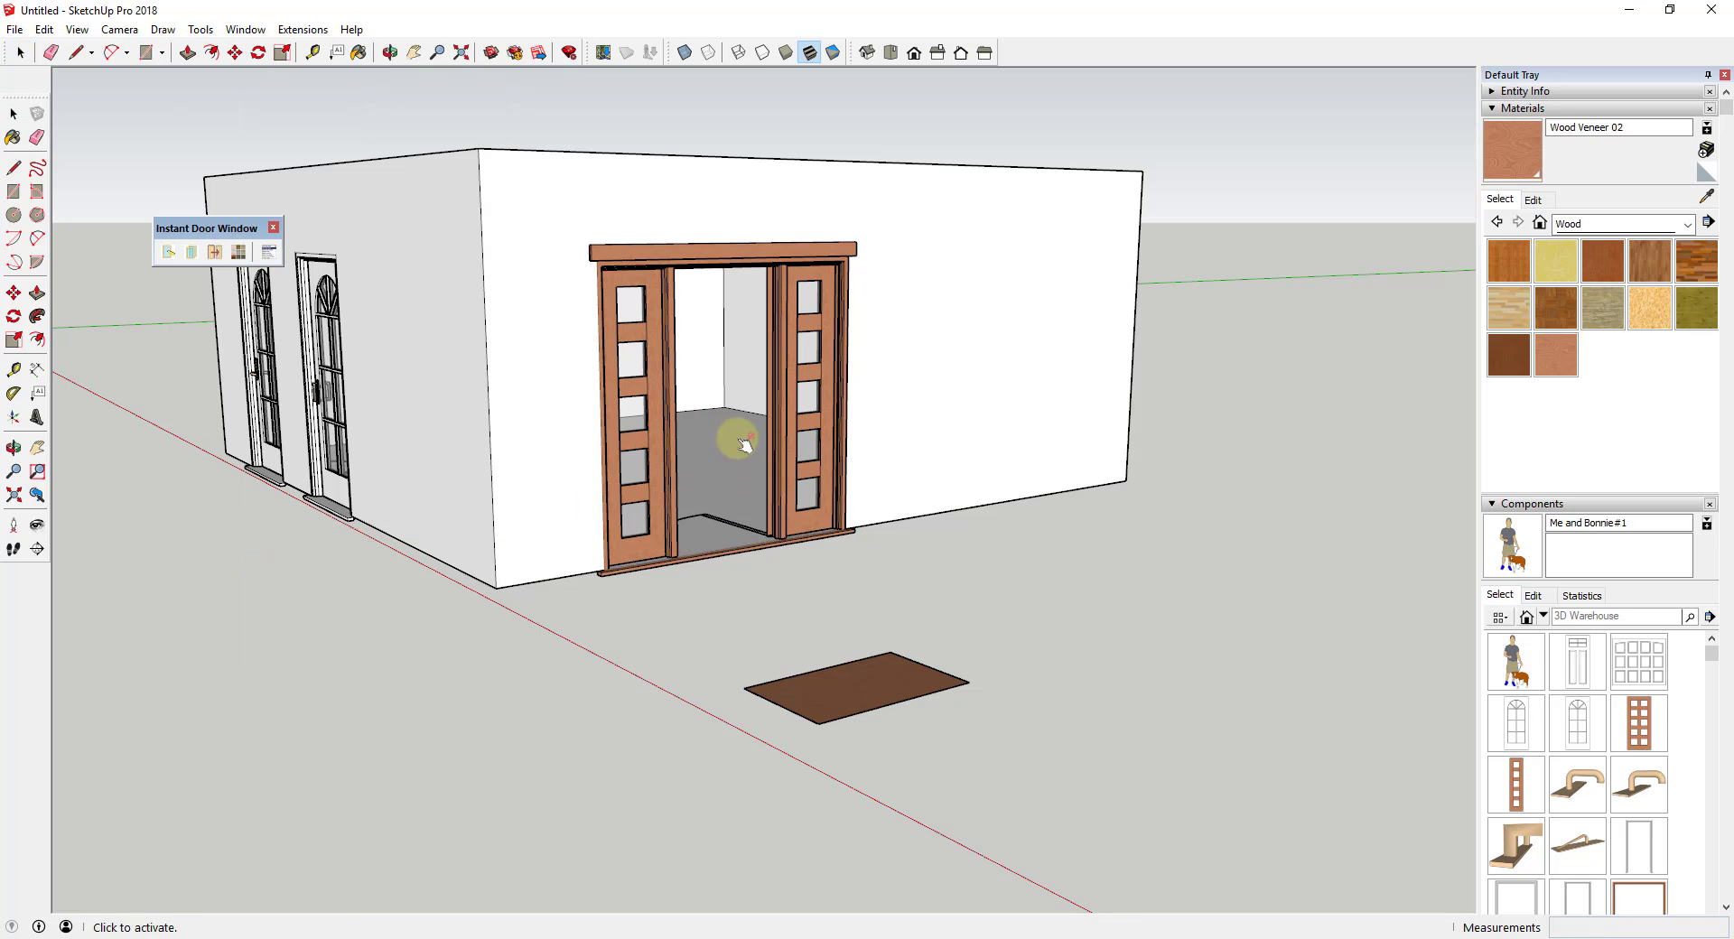
click(782, 452)
middle_drag(782, 452, 287, 233)
click(930, 387)
click(881, 377)
Make a Door 3068 11 in Wood Veneer 02, place it beside the wooden entrance and remove the wall face covering it.
click(169, 252)
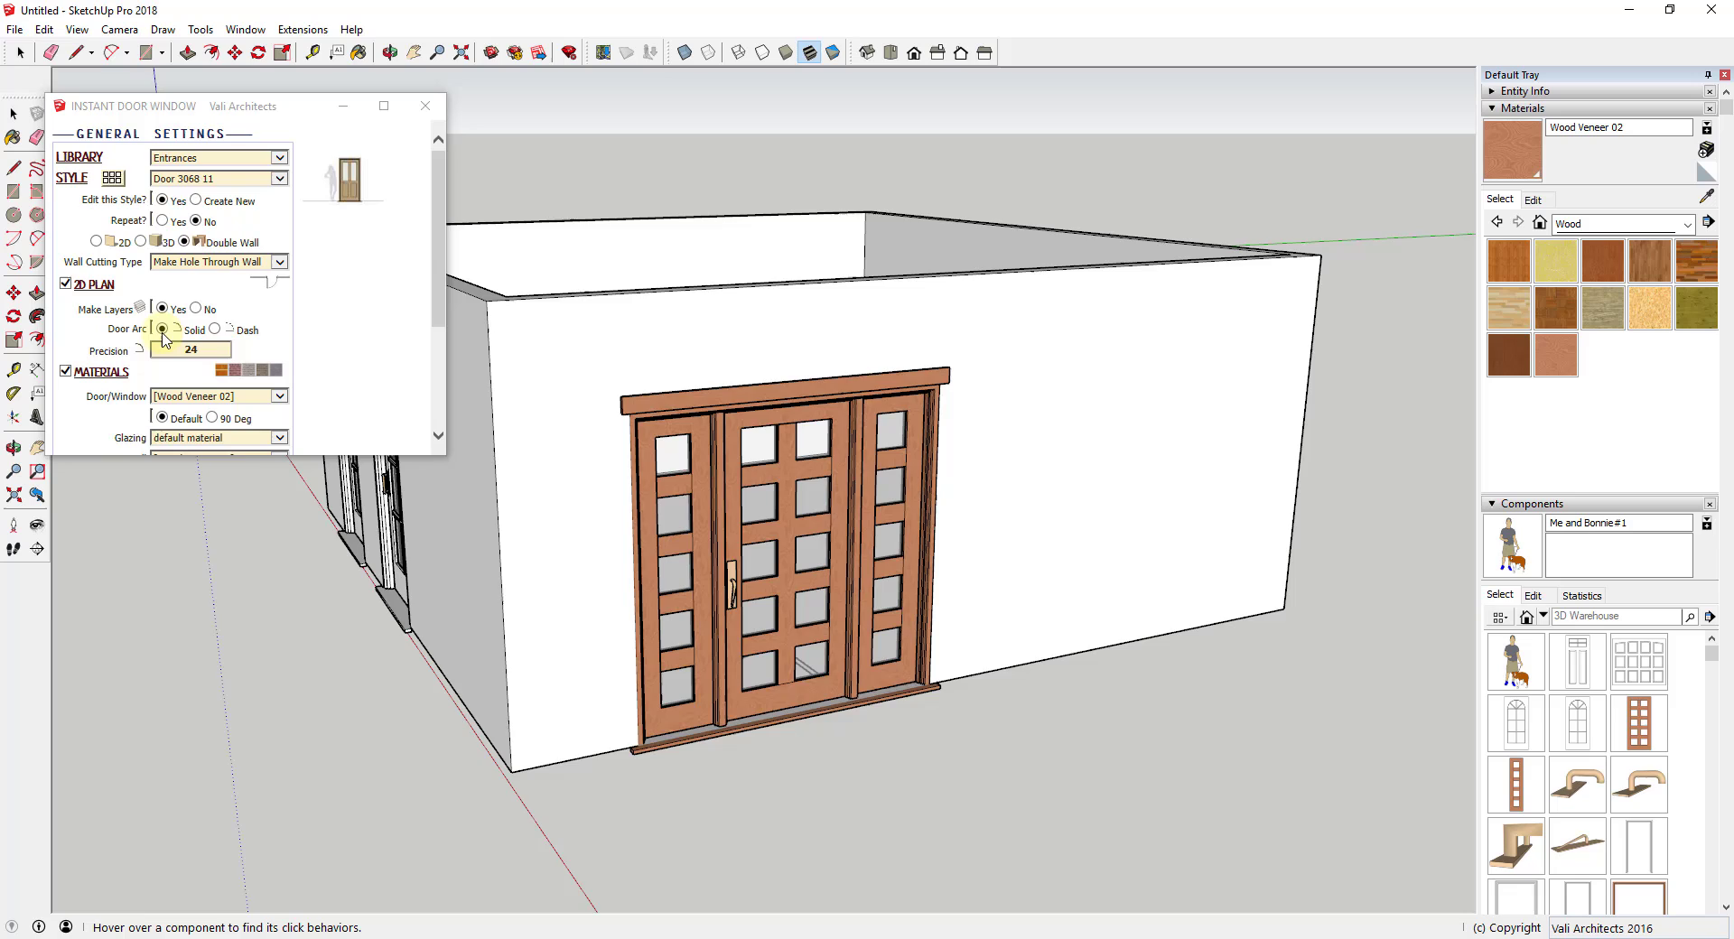
scroll(238, 363, down, 4)
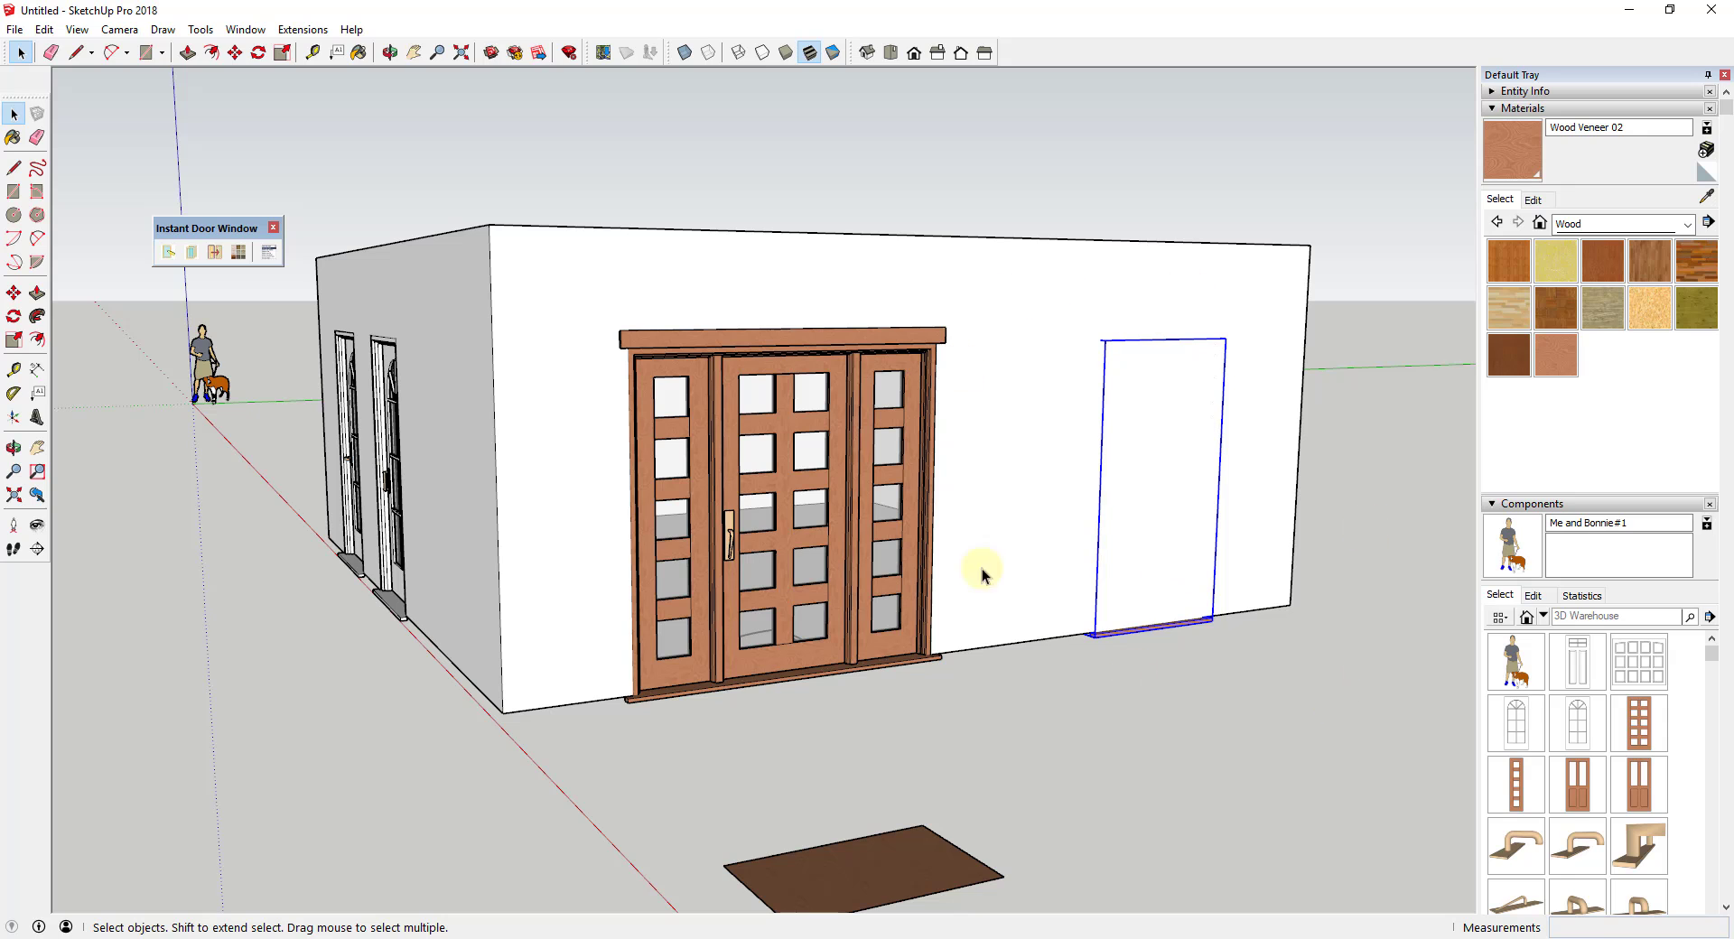
click(1183, 443)
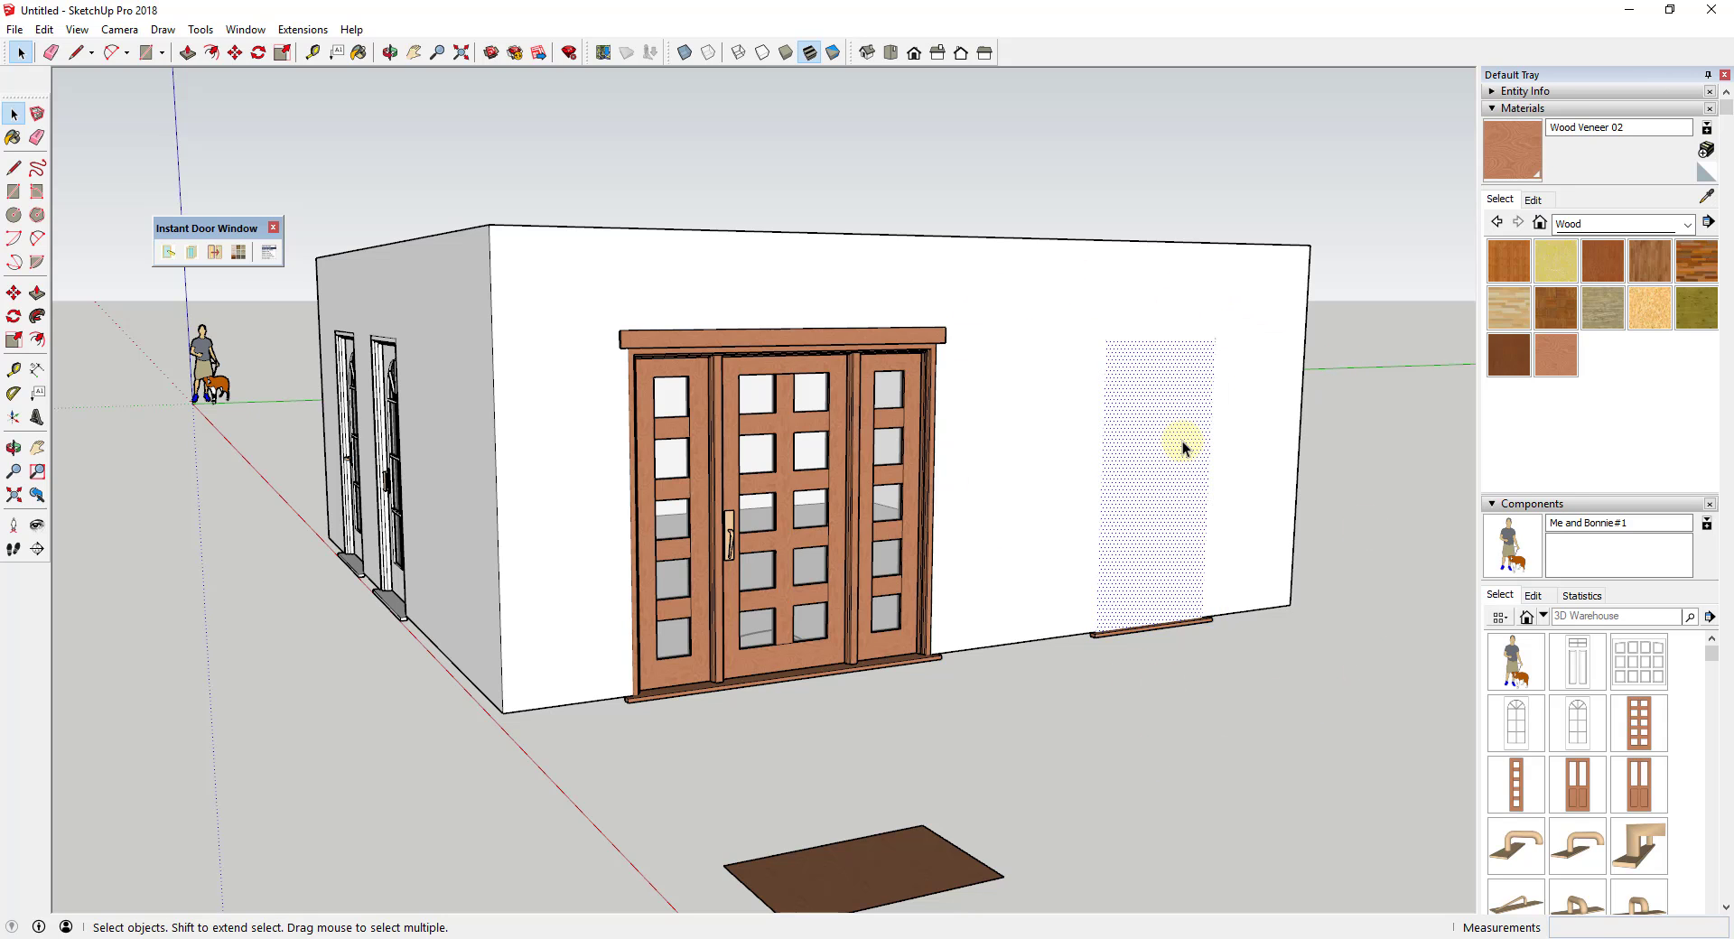
Choose an arched panelled door from the Garage library in Wood Veneer 02 and place it in the next blank wall.
middle_drag(1230, 488, 470, 451)
click(169, 252)
click(203, 159)
click(166, 208)
click(116, 180)
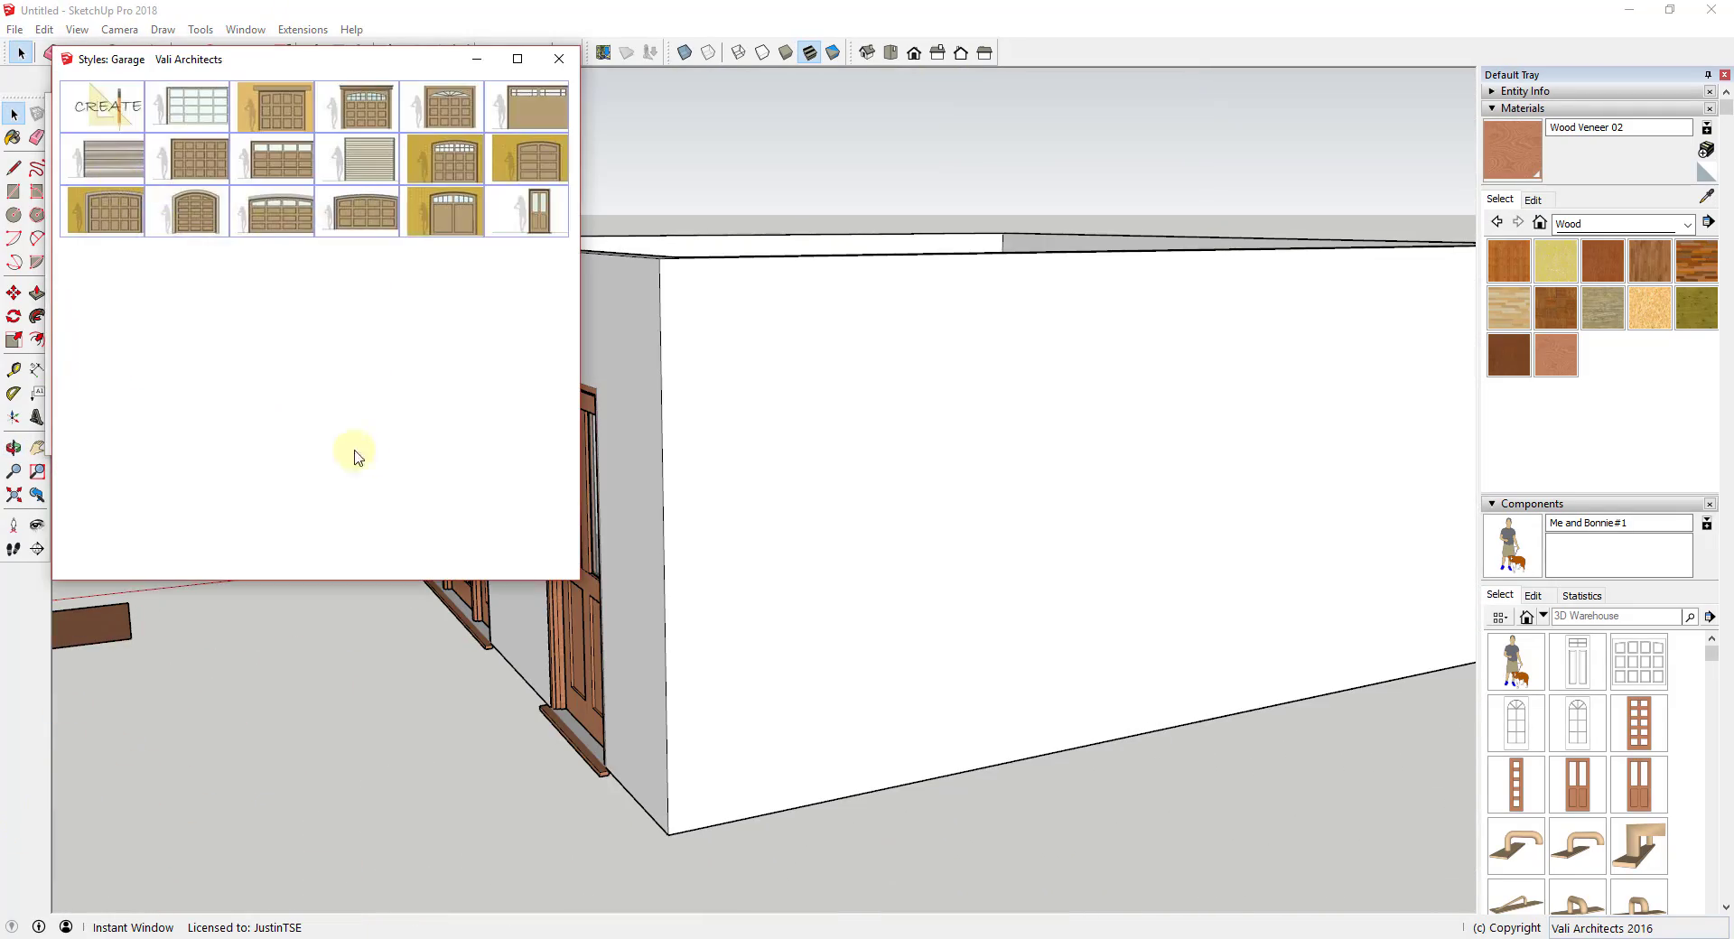
click(559, 59)
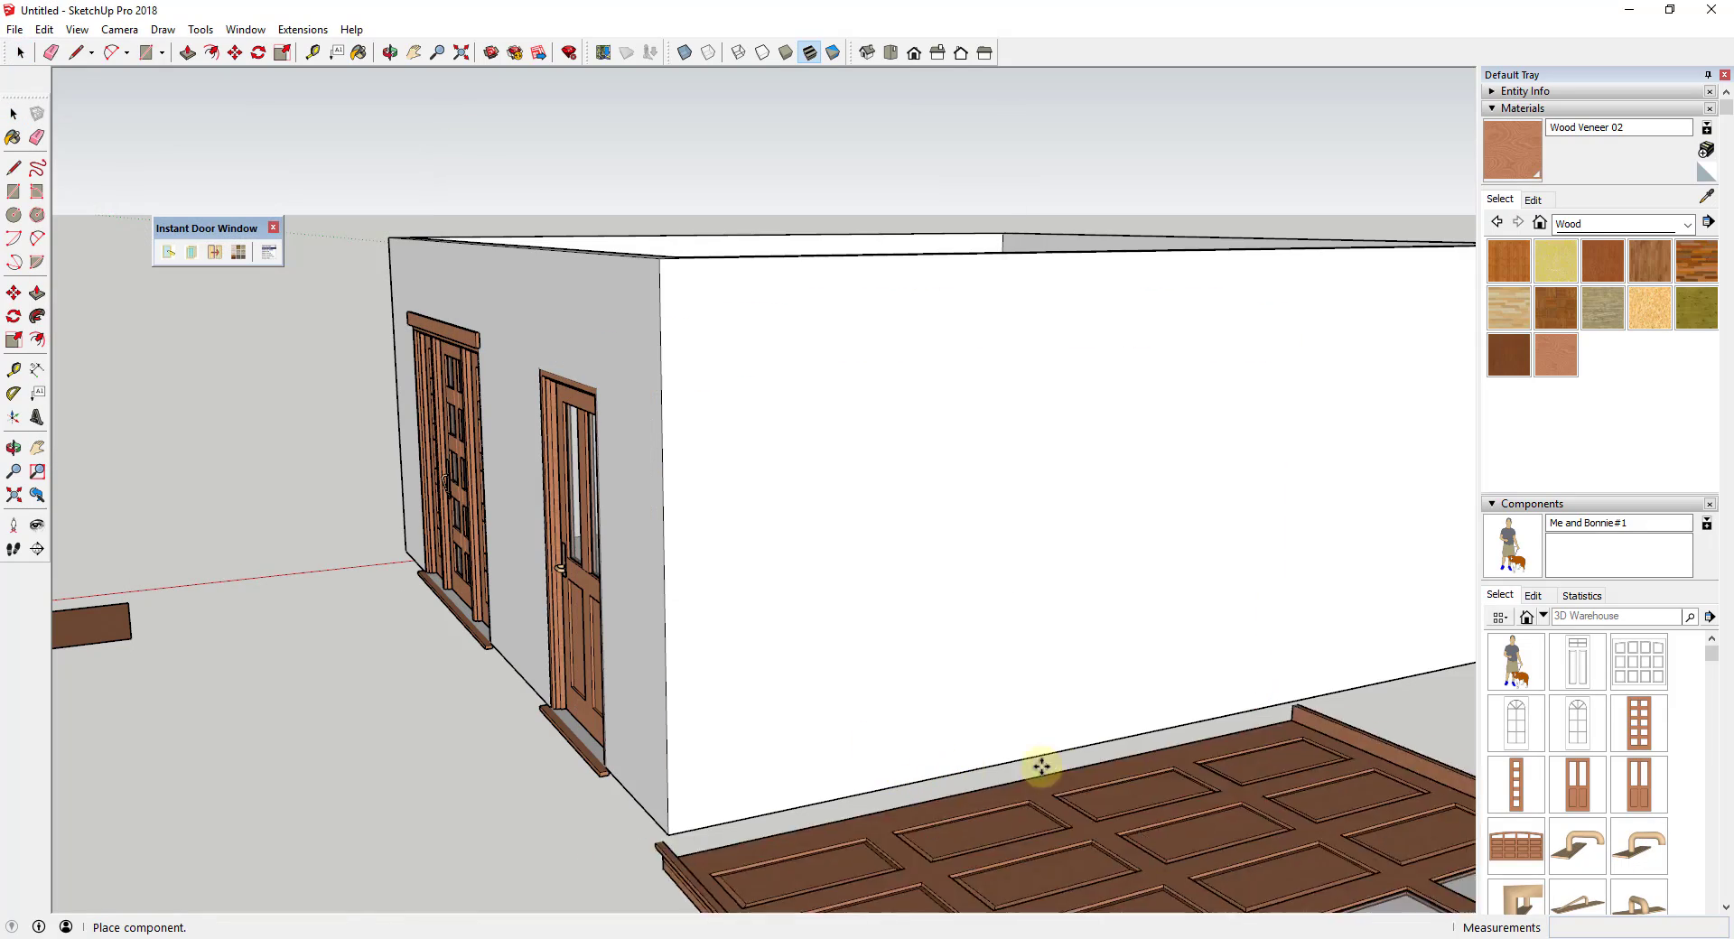
click(1147, 722)
Apply Color I05 to the louvered unit's door/window, wall, frame and sill with Add Material.
middle_drag(1142, 629, 767, 472)
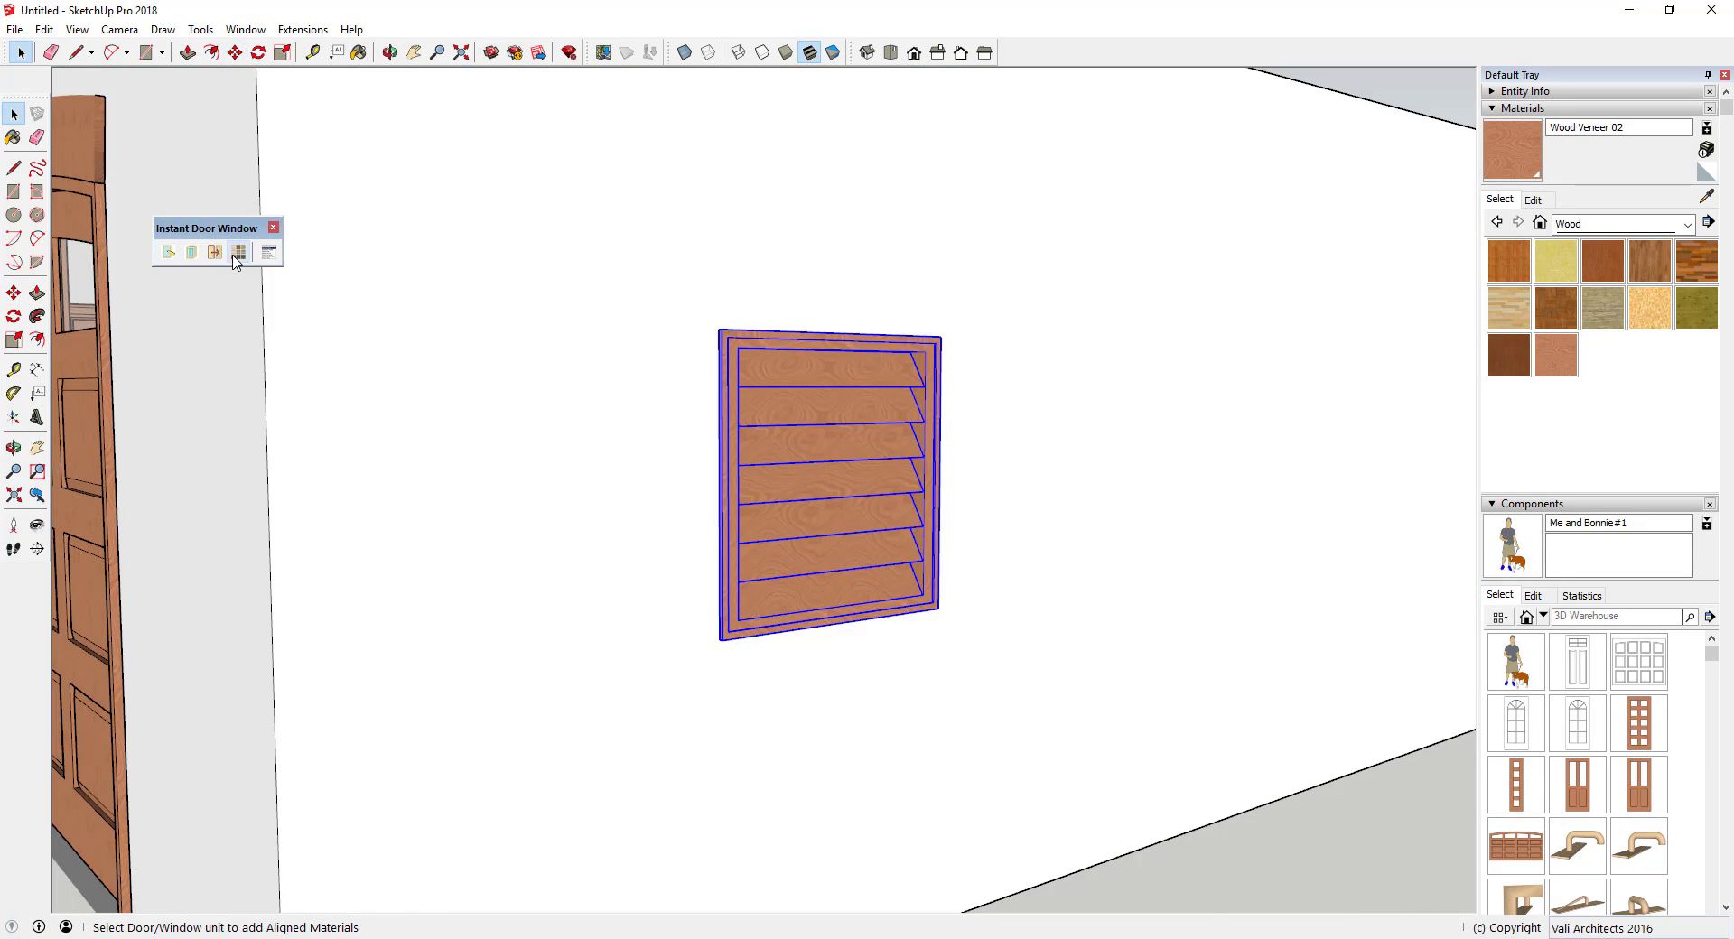
click(239, 253)
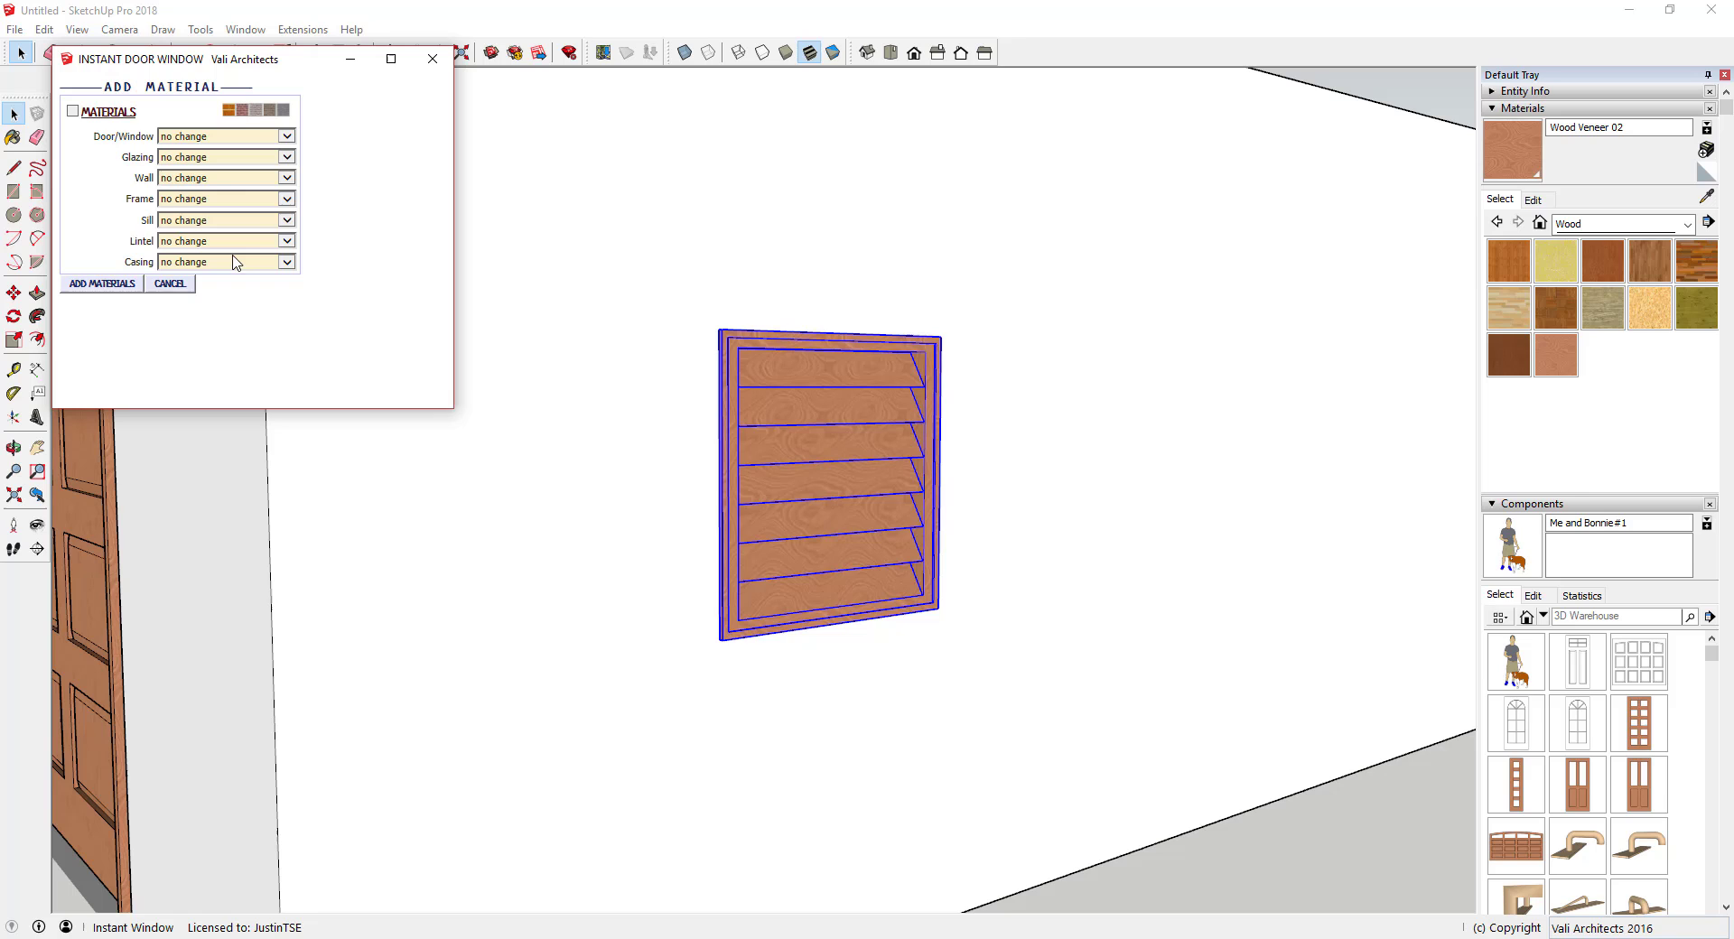
click(217, 140)
click(206, 127)
click(206, 197)
click(204, 131)
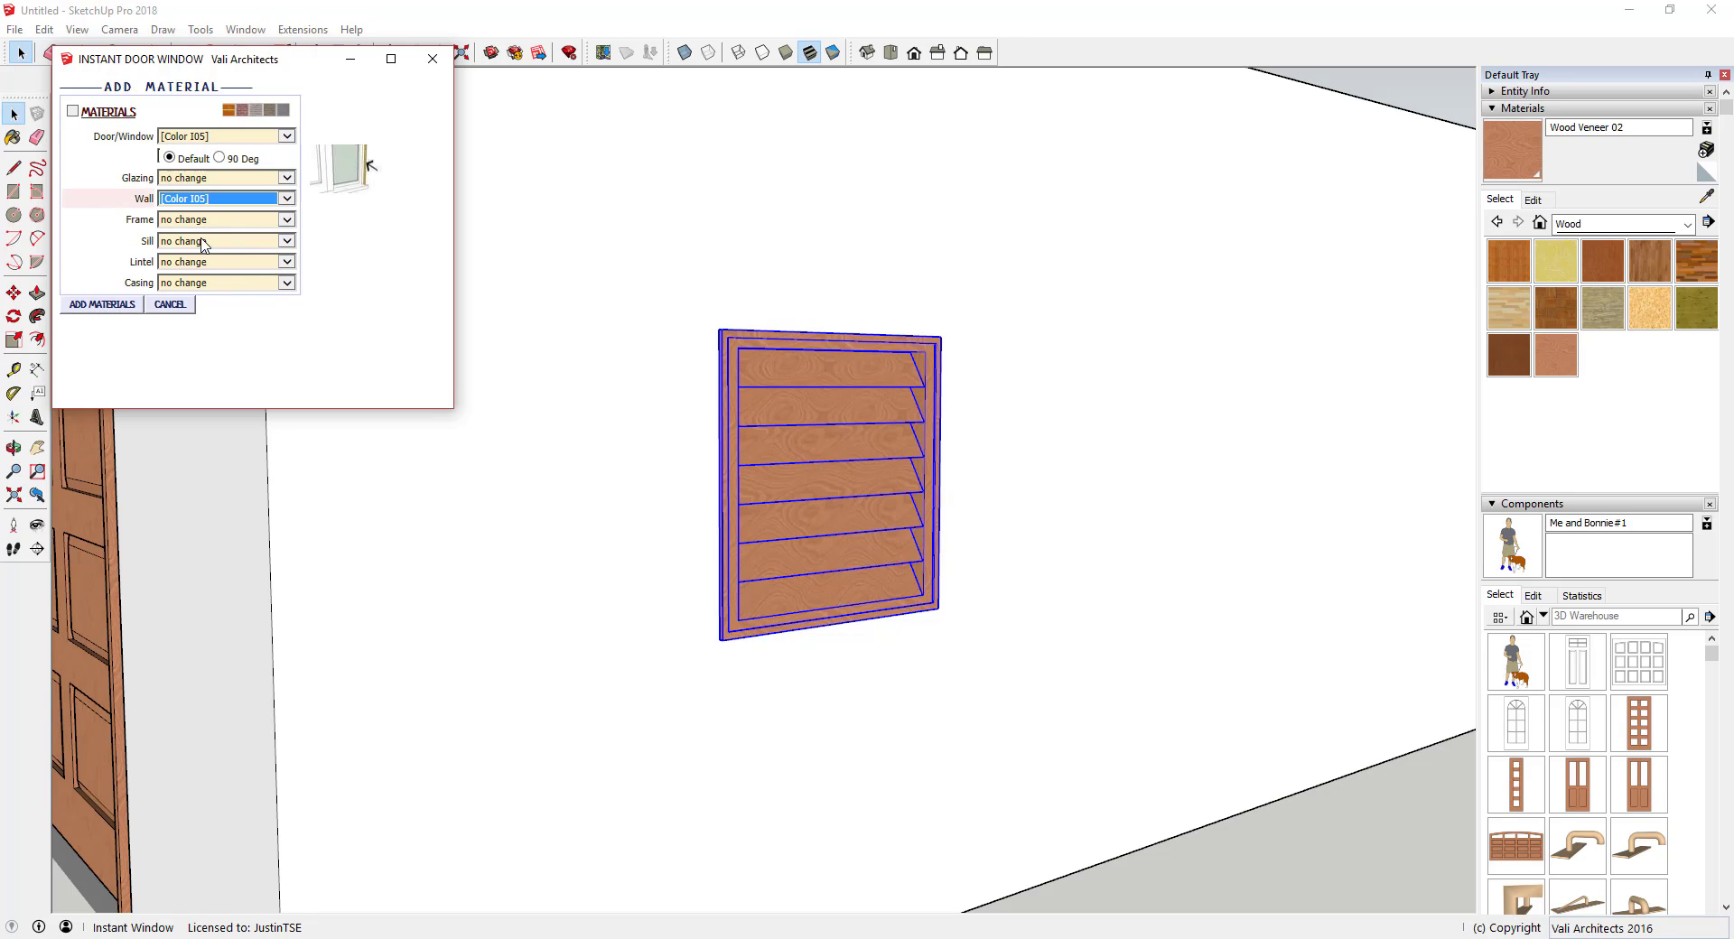
click(206, 221)
click(206, 152)
click(206, 262)
click(206, 193)
click(102, 367)
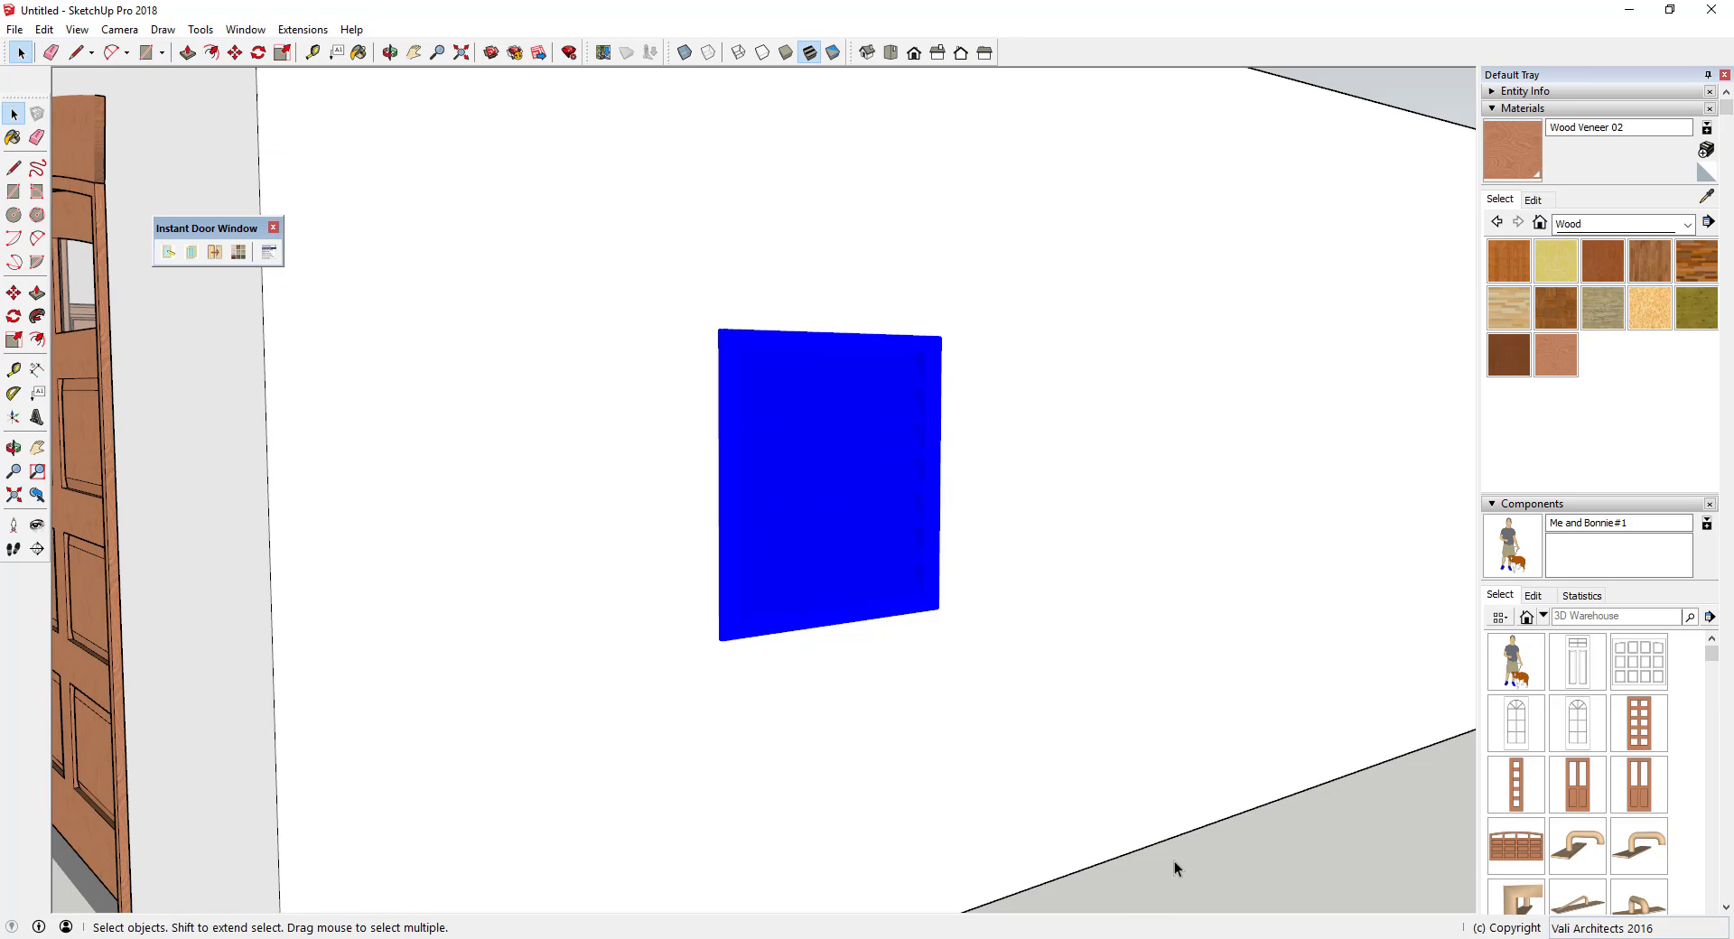
middle_drag(940, 605, 1088, 618)
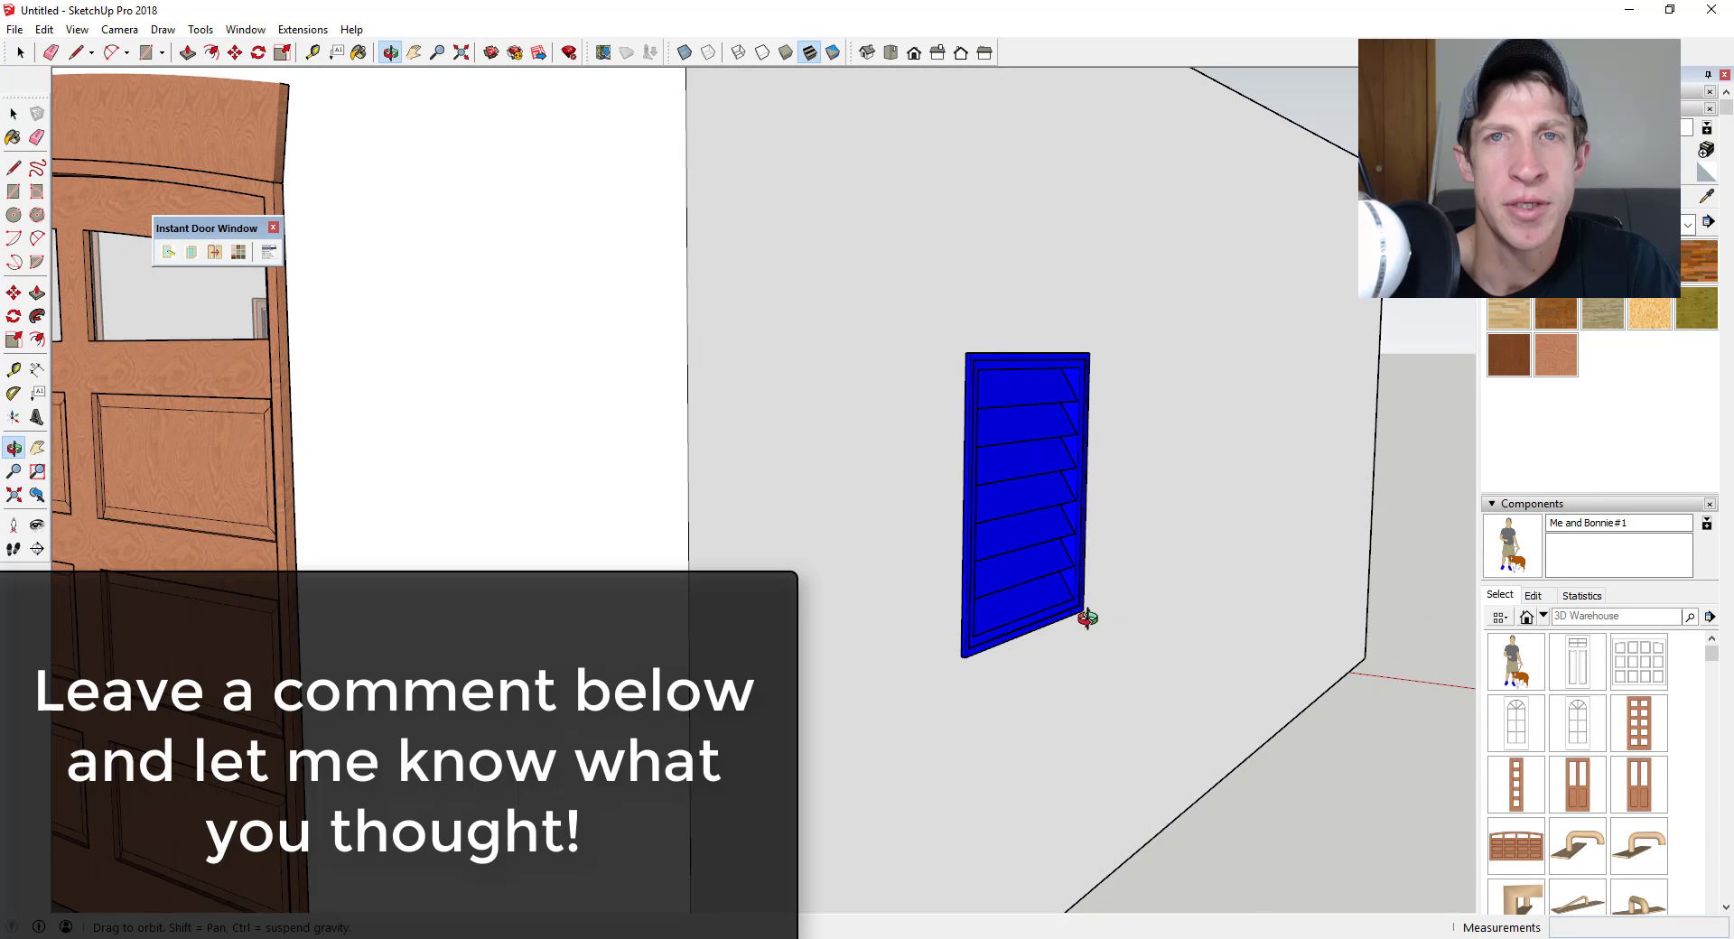